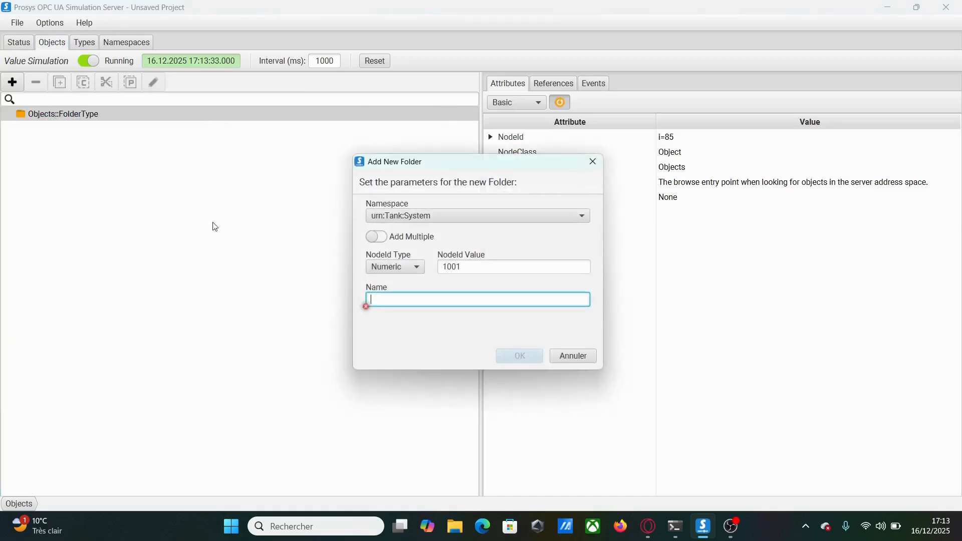
Step: Create a folder named Tank under Objects in the urn:Tank:System namespace
{"action": "left_click", "coordinate": [452, 216]}
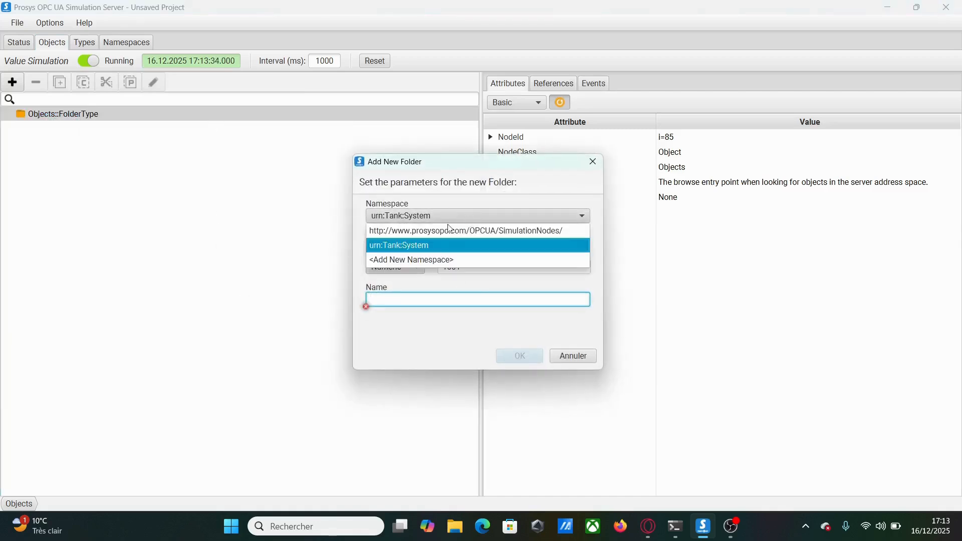
{"action": "left_click", "coordinate": [416, 245]}
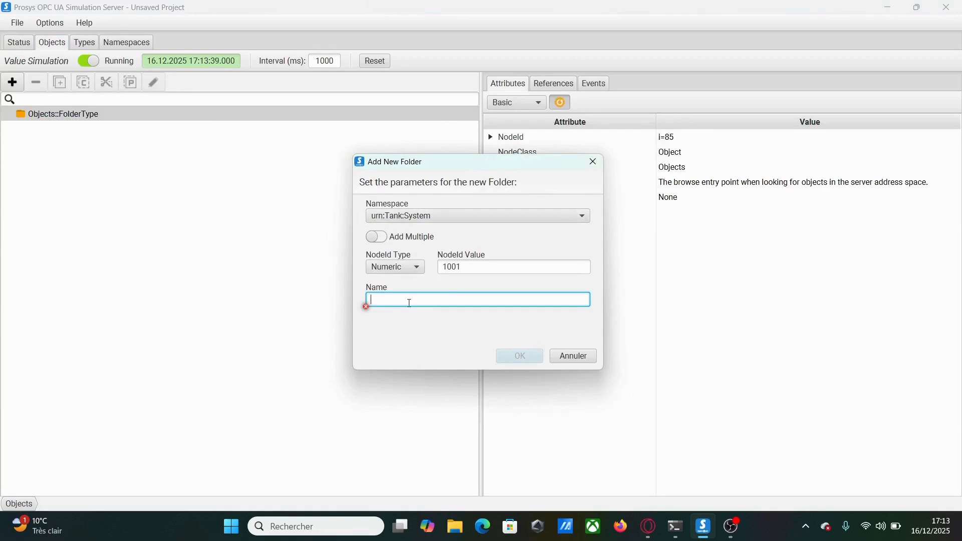
{"action": "type", "text": "Tank"}
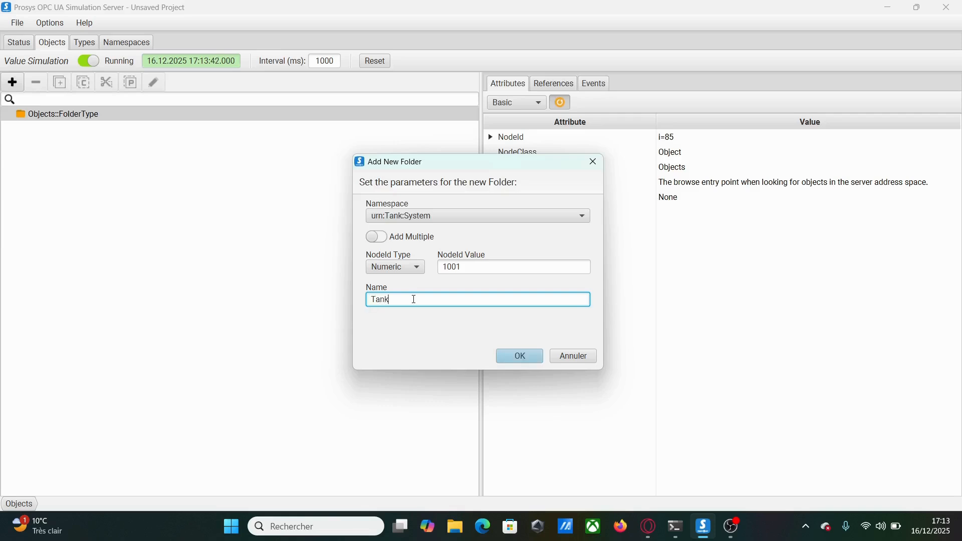
{"action": "key", "text": "Return"}
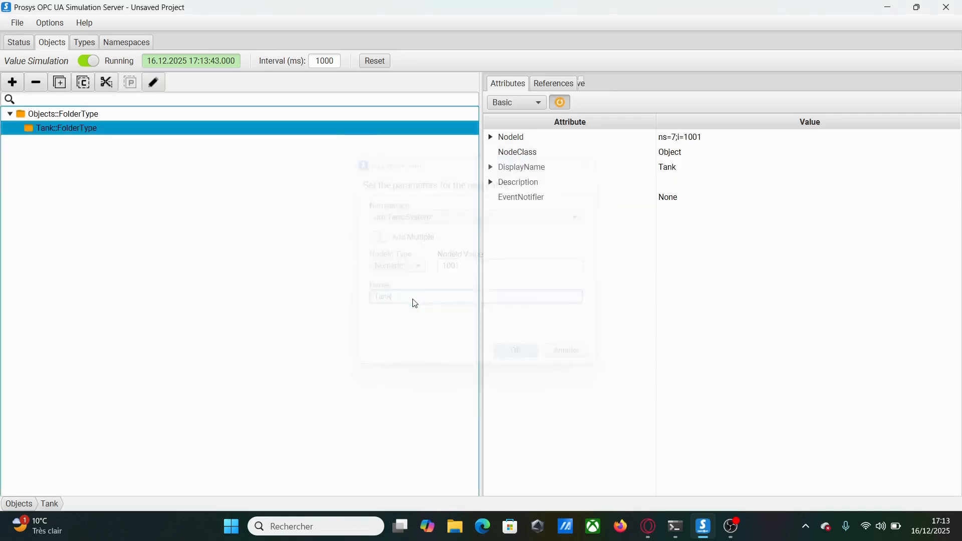
Step: Add a variable named Valve with data type Int16 to the Tank folder
{"action": "right_click", "coordinate": [56, 124]}
{"action": "mouse_move", "coordinate": [125, 134]}
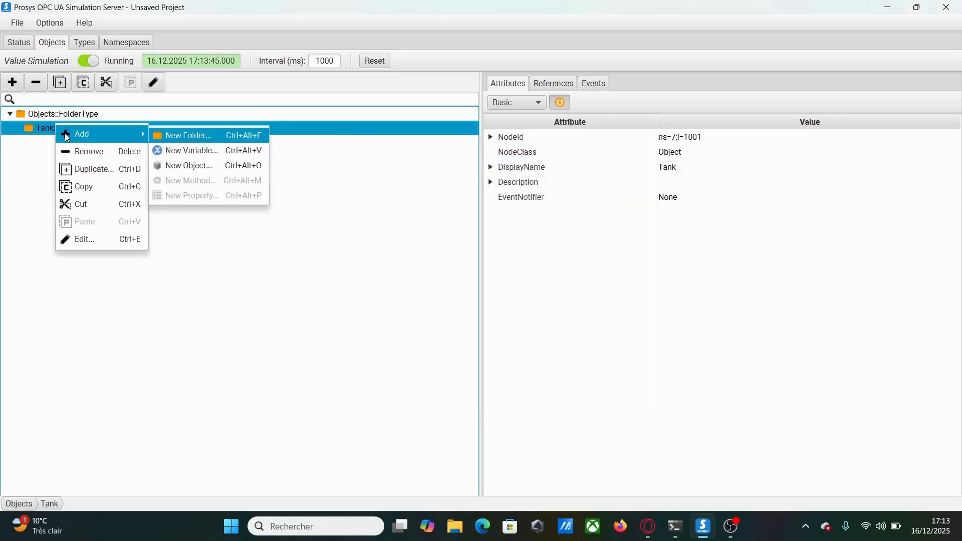
{"action": "left_click", "coordinate": [195, 153]}
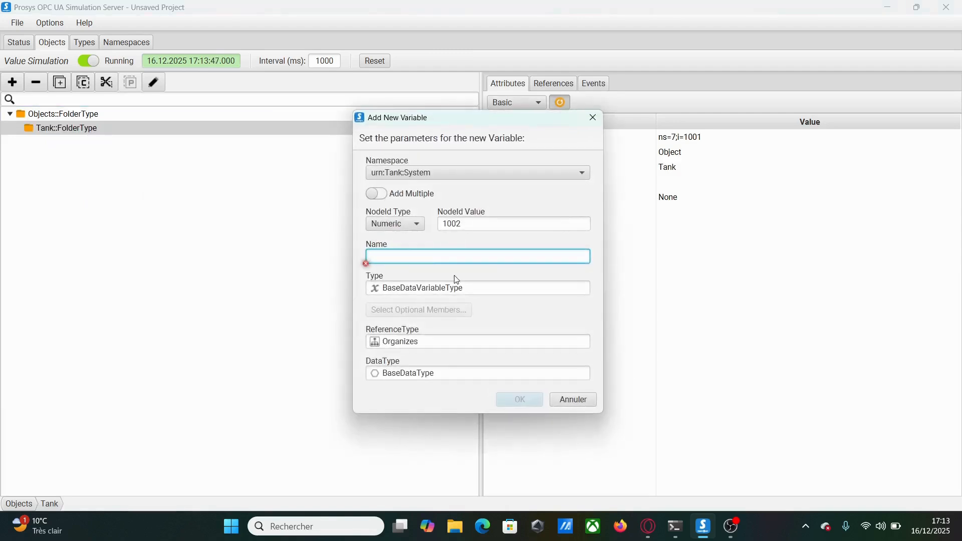
{"action": "type", "text": "Valve"}
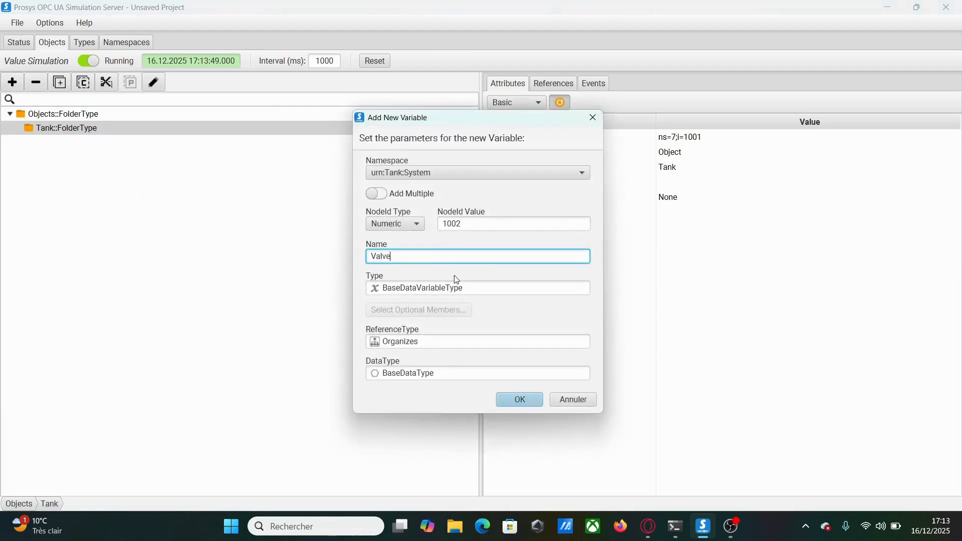
{"action": "left_click", "coordinate": [441, 373]}
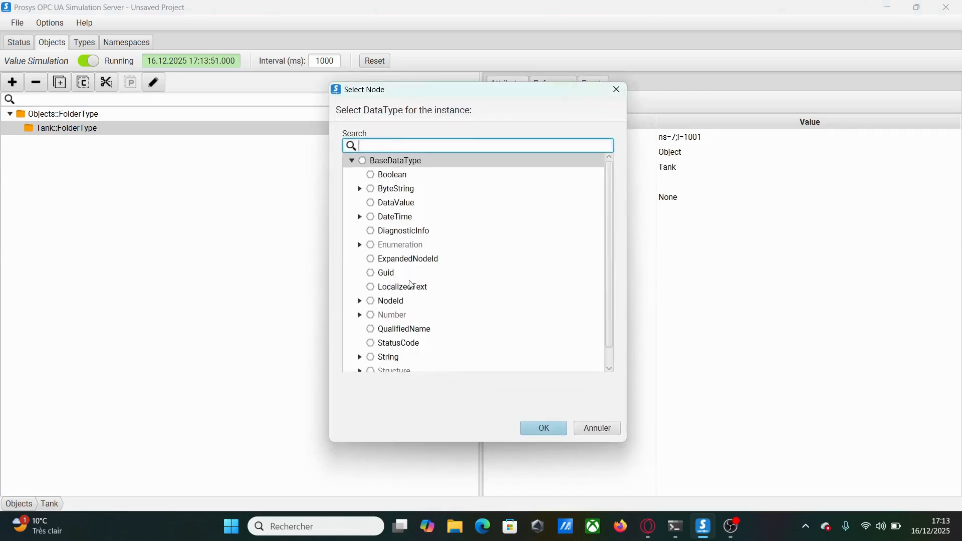
{"action": "left_click", "coordinate": [359, 315]}
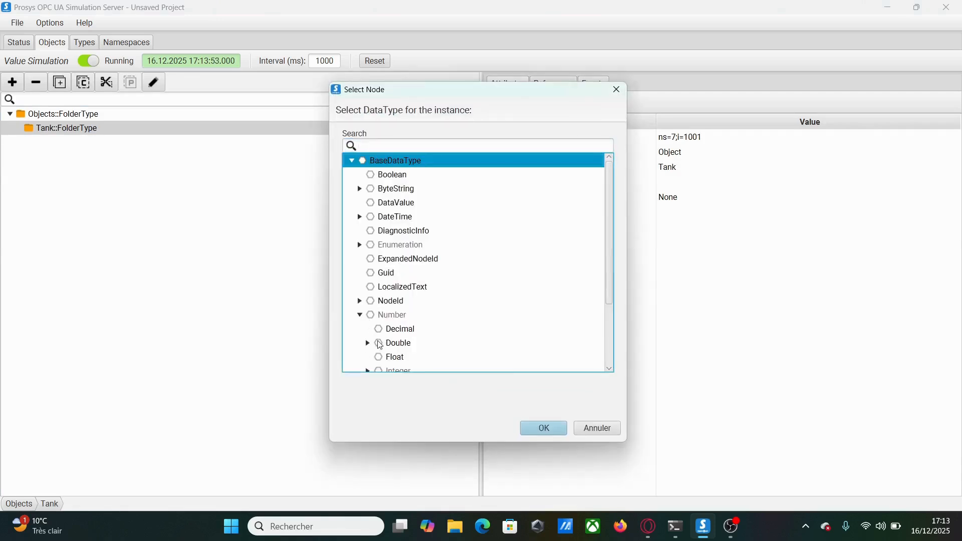
{"action": "scroll", "coordinate": [386, 331], "scroll_direction": "down", "scroll_amount": 2}
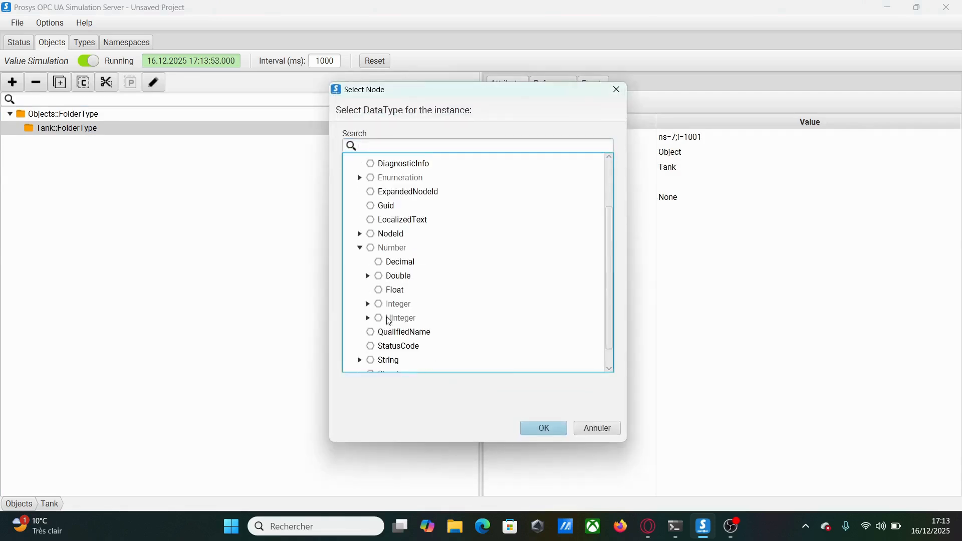
{"action": "left_click", "coordinate": [368, 305]}
{"action": "left_click", "coordinate": [391, 320]}
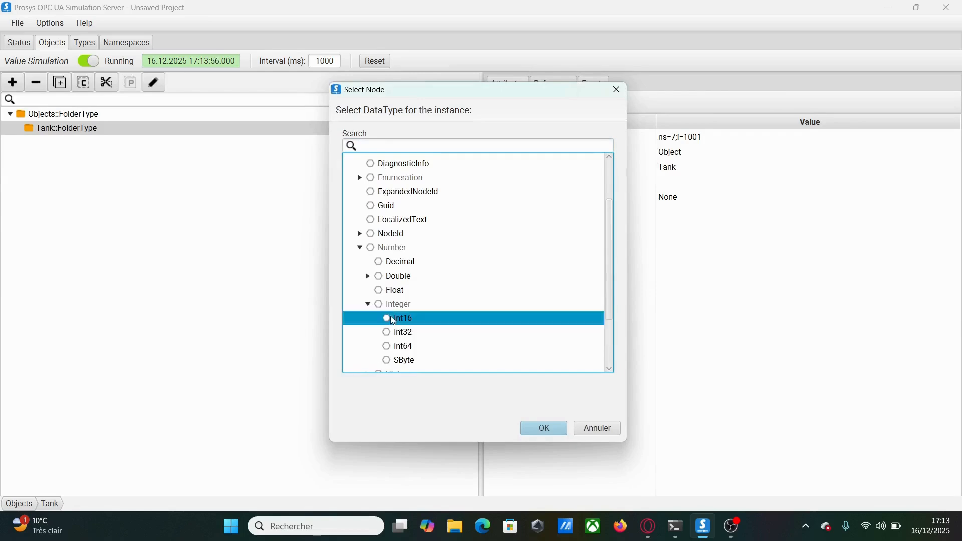
{"action": "left_click", "coordinate": [545, 430]}
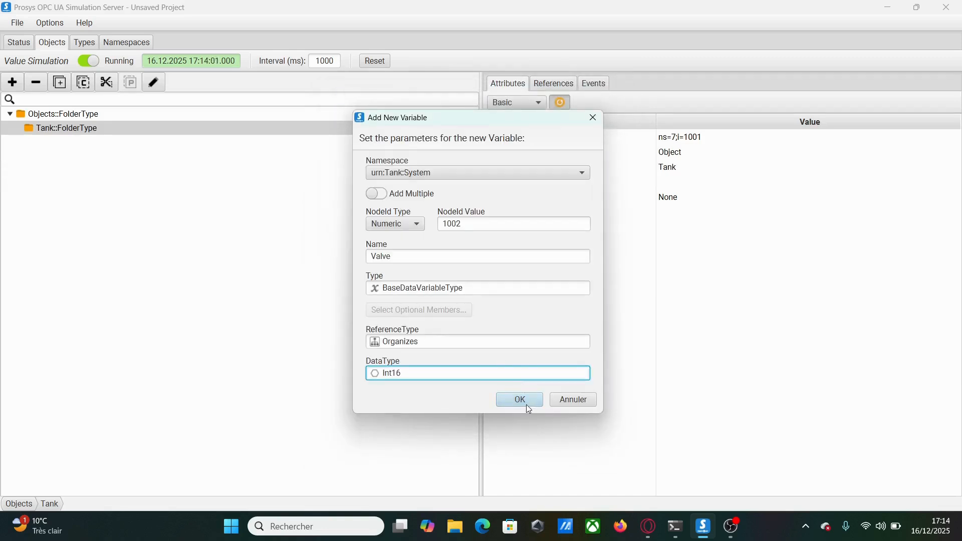
{"action": "left_click", "coordinate": [528, 407]}
Step: Add a property named "Method (ON or OFF)" with data type Boolean to the Valve variable
{"action": "right_click", "coordinate": [87, 144]}
{"action": "mouse_move", "coordinate": [113, 153]}
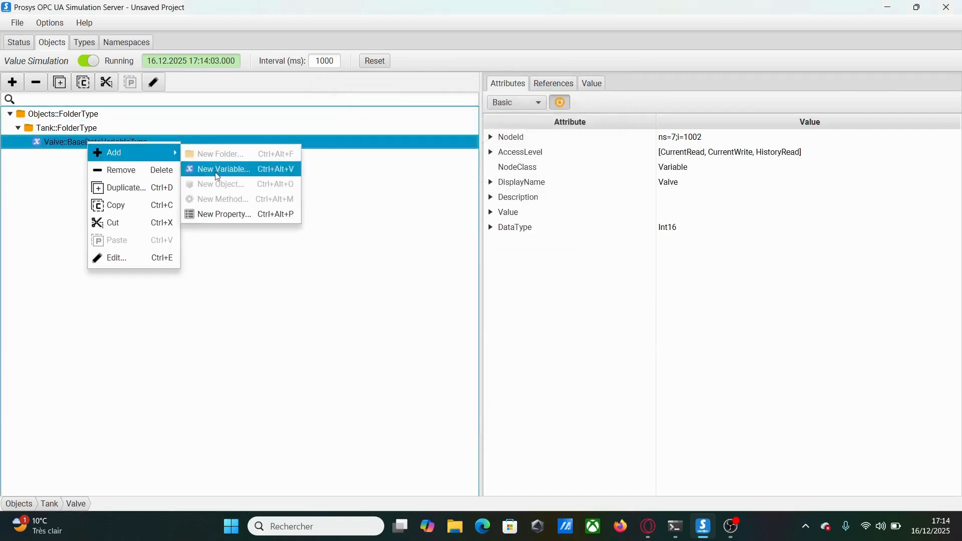
{"action": "left_click", "coordinate": [228, 218]}
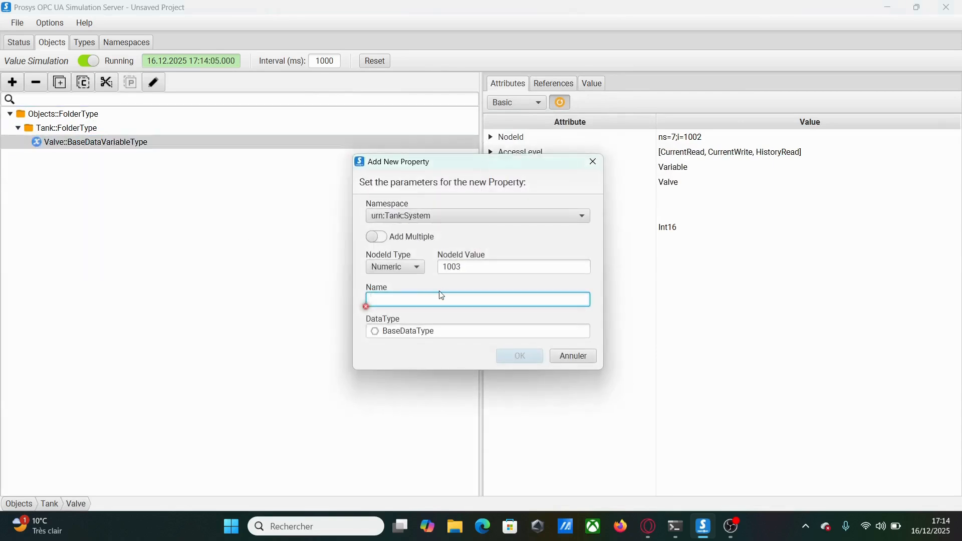
{"action": "type", "text": "Method"}
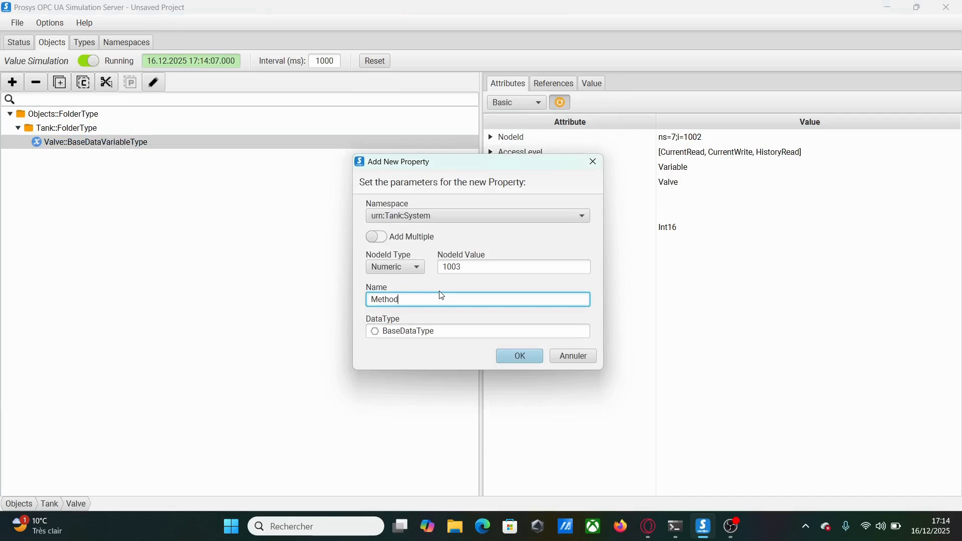
{"action": "type", "text": " (ON or OFF"}
{"action": "left_click", "coordinate": [444, 331]}
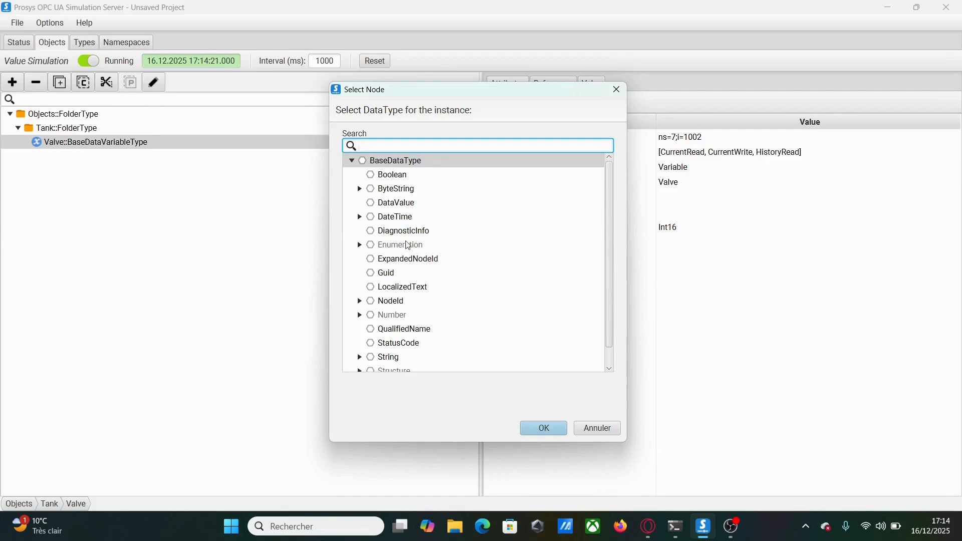
{"action": "scroll", "coordinate": [405, 249], "scroll_direction": "down", "scroll_amount": 1}
{"action": "scroll", "coordinate": [414, 271], "scroll_direction": "up", "scroll_amount": 1}
{"action": "left_click", "coordinate": [384, 179]}
{"action": "left_click", "coordinate": [555, 431]}
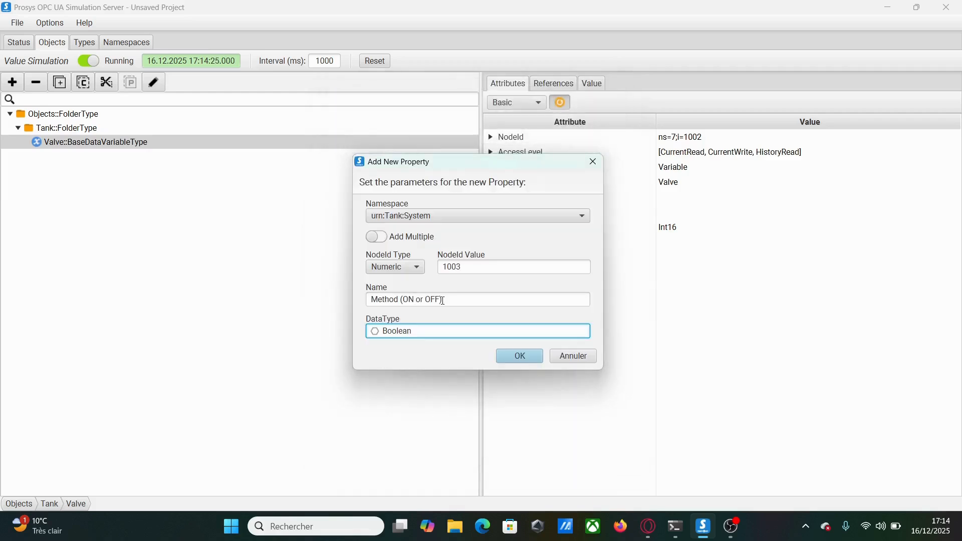
{"action": "left_click", "coordinate": [509, 355]}
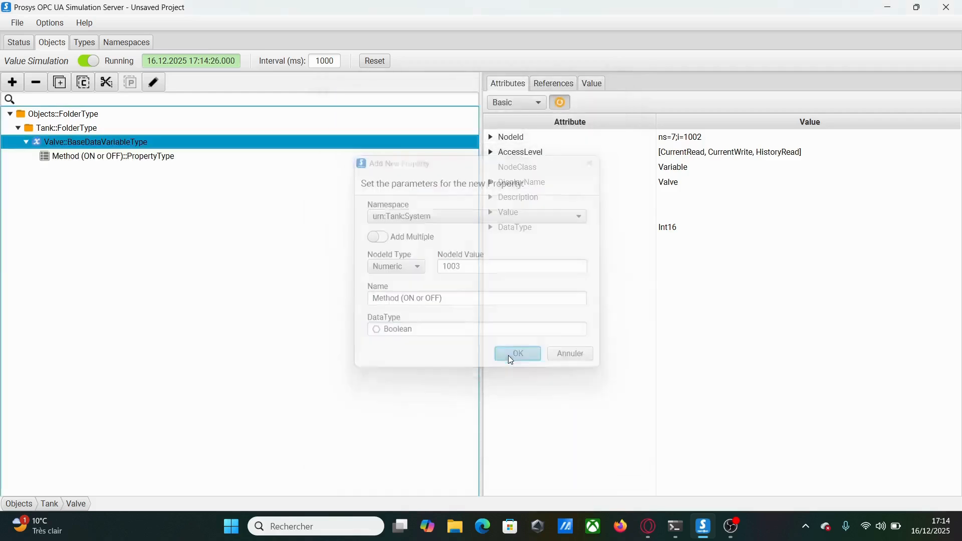
{"action": "right_click", "coordinate": [104, 146]}
{"action": "left_click", "coordinate": [143, 260]}
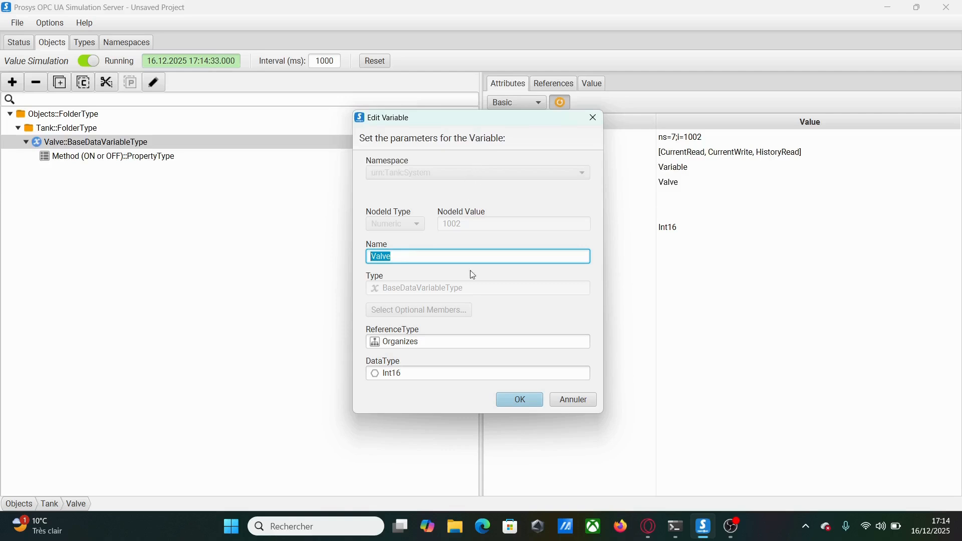
{"action": "left_click", "coordinate": [582, 400]}
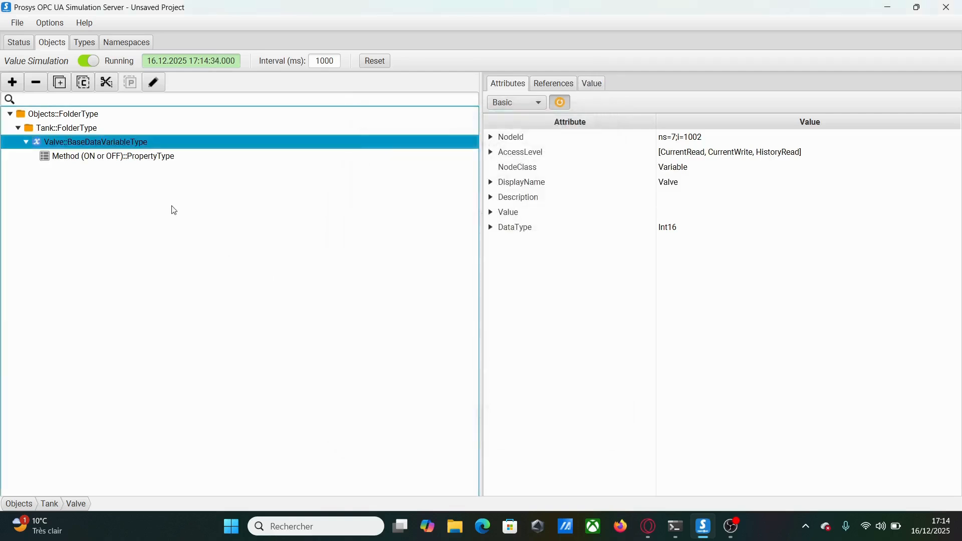
Step: Add a property named "Unit Measurement" with data type String to the Valve variable
{"action": "right_click", "coordinate": [99, 141]}
{"action": "mouse_move", "coordinate": [142, 159]}
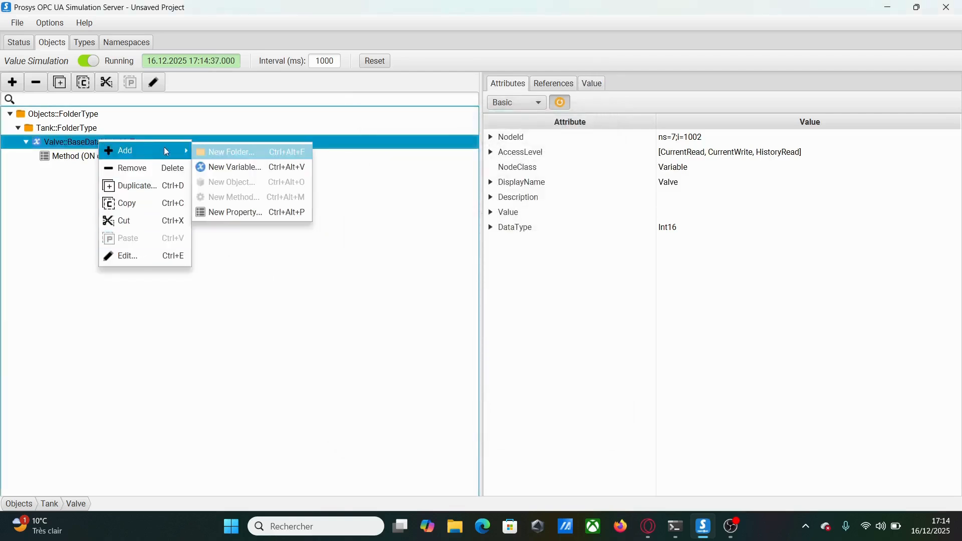
{"action": "left_click", "coordinate": [245, 213]}
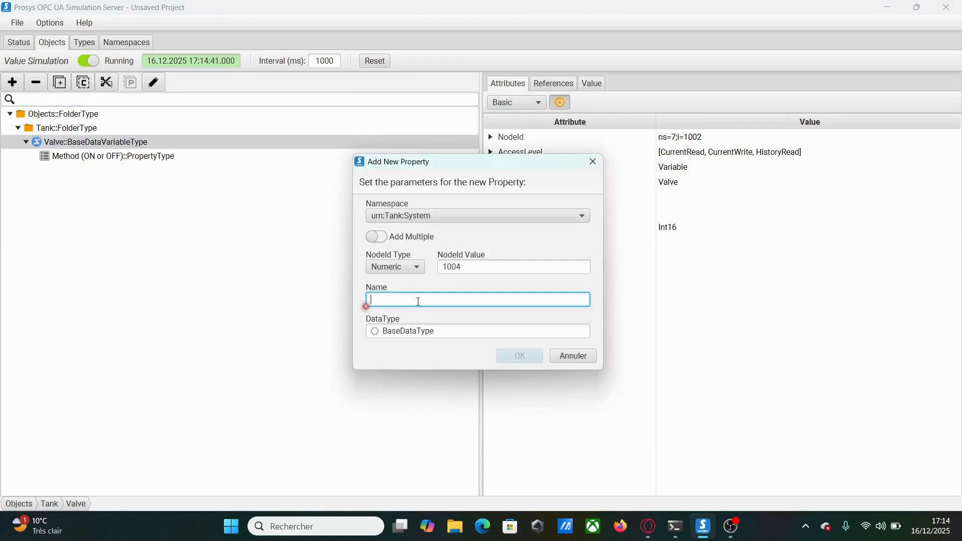
{"action": "type", "text": "Unit Meas"}
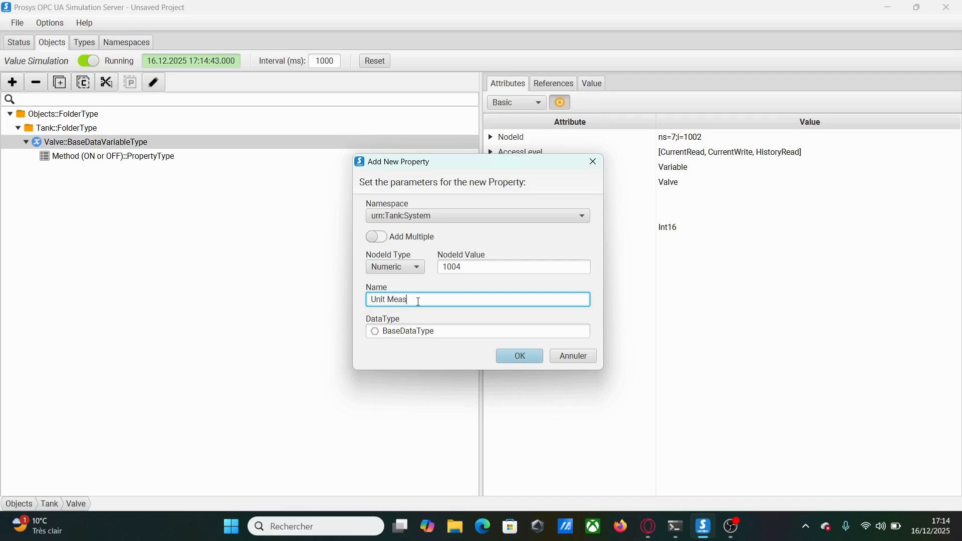
{"action": "type", "text": "urement"}
{"action": "left_click", "coordinate": [432, 332]}
{"action": "left_click", "coordinate": [380, 357]}
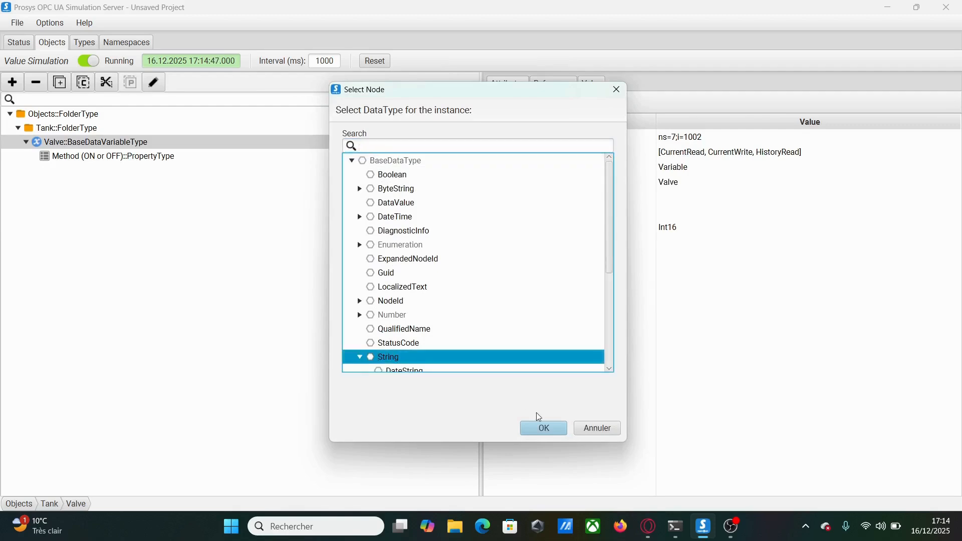
{"action": "left_click", "coordinate": [541, 432]}
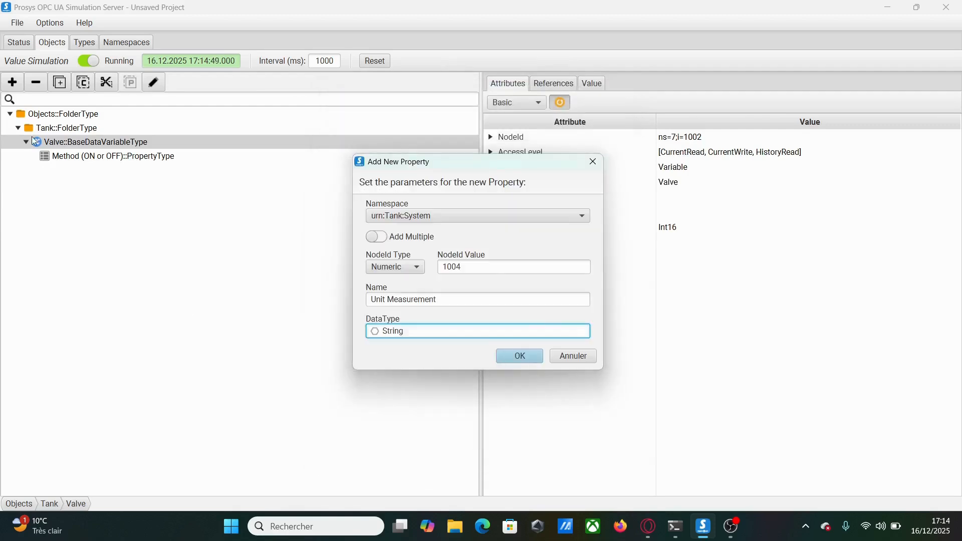
{"action": "left_click", "coordinate": [515, 363]}
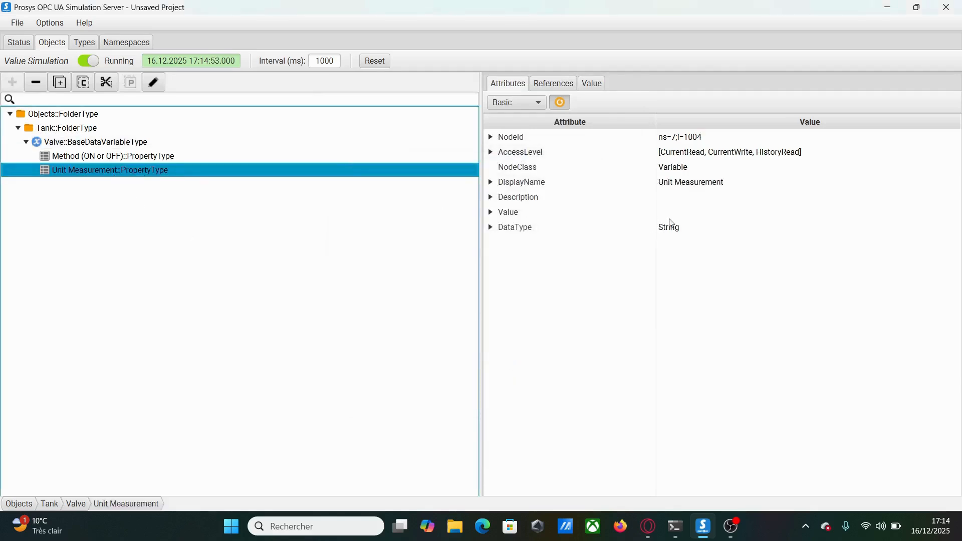
Step: Set the initial value of the Unit Measurement property to l/s
{"action": "left_click", "coordinate": [603, 83]}
{"action": "left_click", "coordinate": [523, 178]}
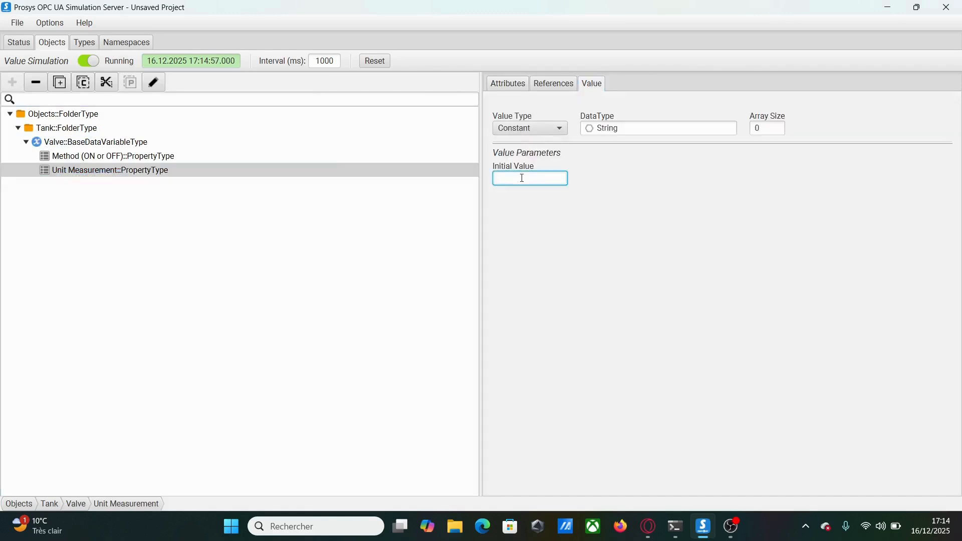
{"action": "type", "text": "l/s"}
{"action": "key", "text": "Return"}
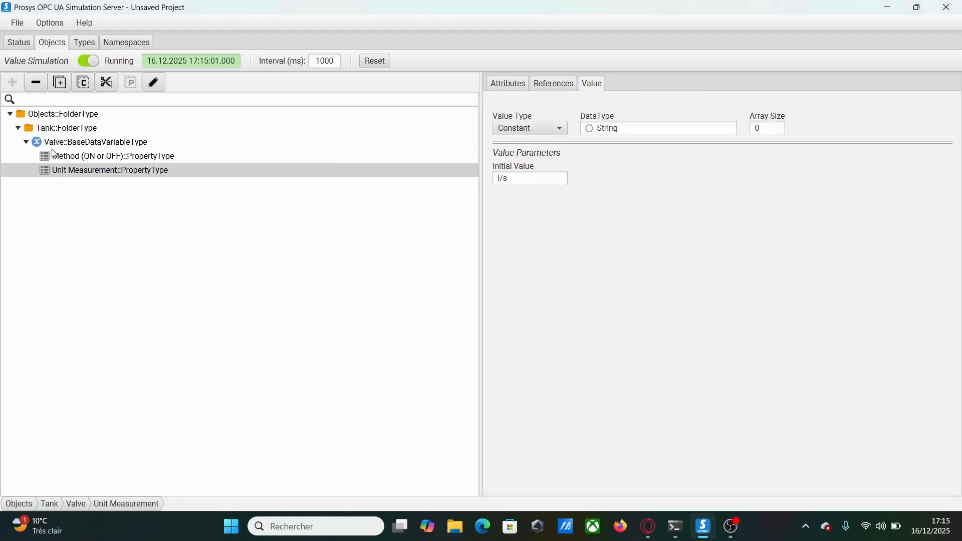
Step: Set the initial value of the Method (ON or OFF) property to true
{"action": "left_click", "coordinate": [72, 157]}
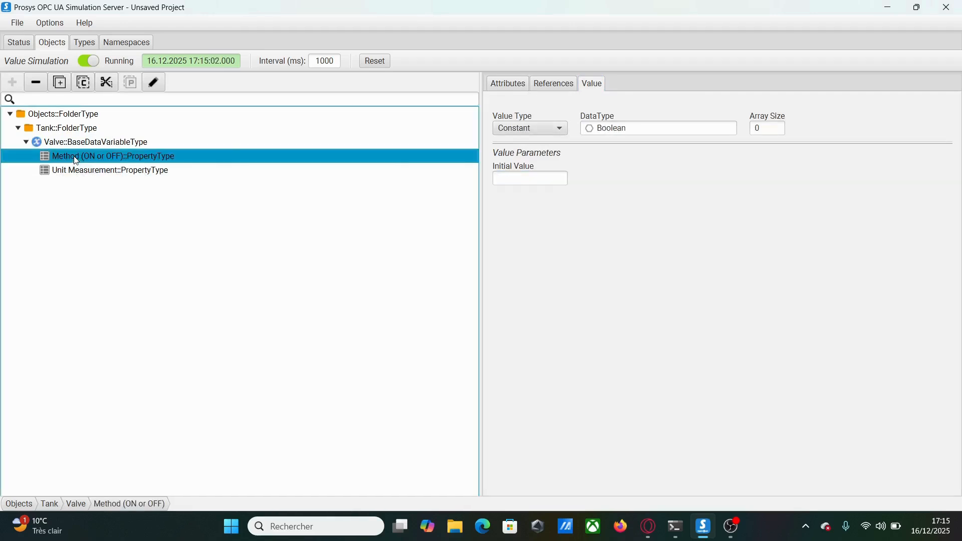
{"action": "left_click", "coordinate": [508, 85]}
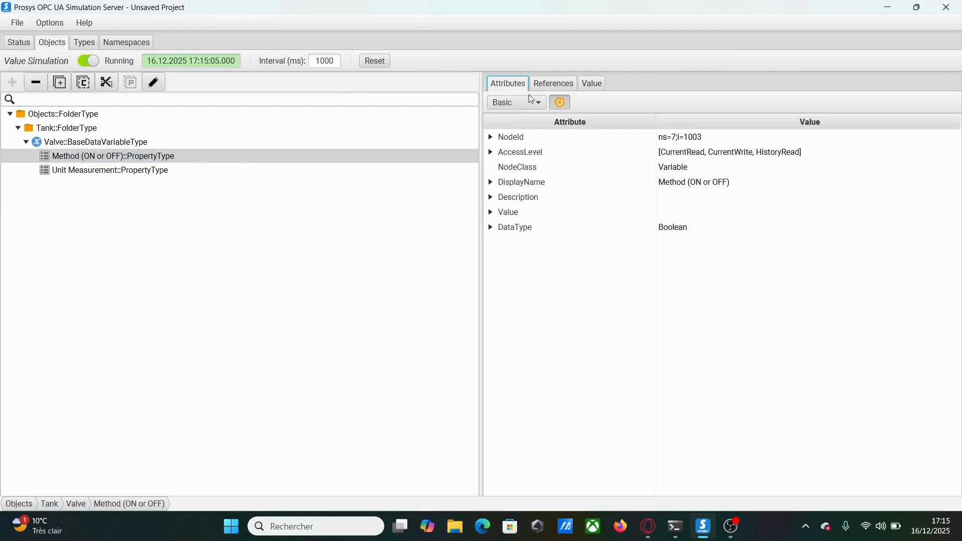
{"action": "left_click", "coordinate": [599, 84]}
{"action": "left_click", "coordinate": [533, 178]}
{"action": "type", "text": "true"}
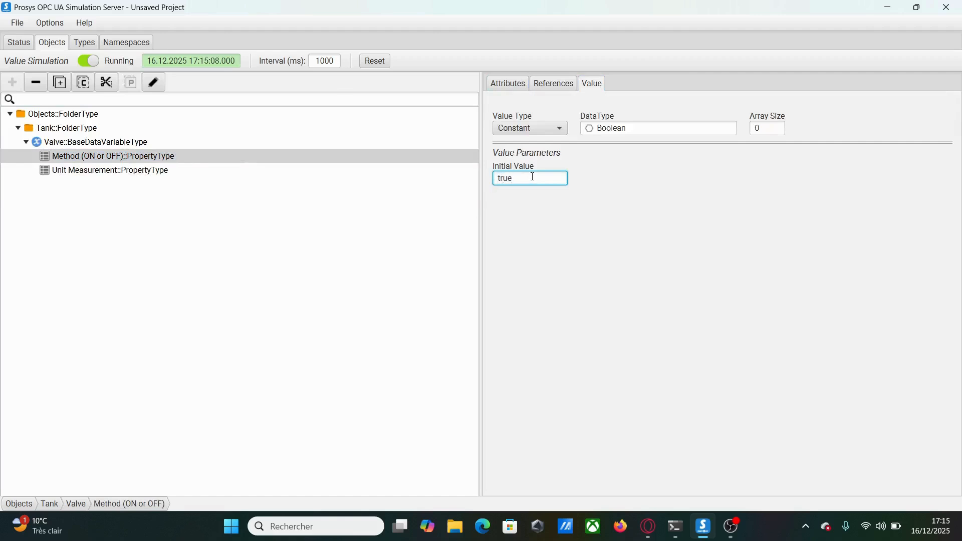
{"action": "key", "text": "Return"}
Step: Turn off value inheritance from BaseDataVariableType for the Valve variable and set its initial value to 20
{"action": "left_click", "coordinate": [98, 142]}
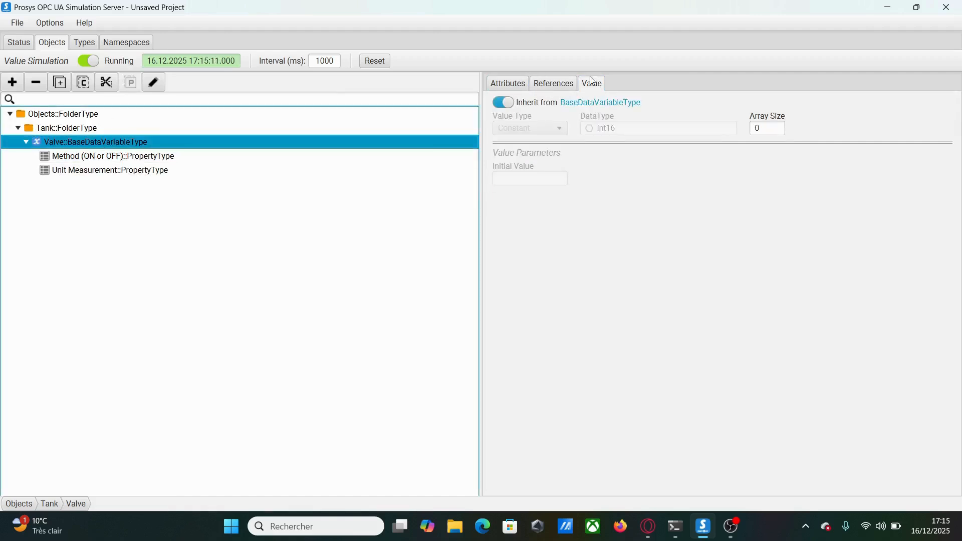
{"action": "left_click", "coordinate": [508, 83]}
{"action": "left_click", "coordinate": [594, 84]}
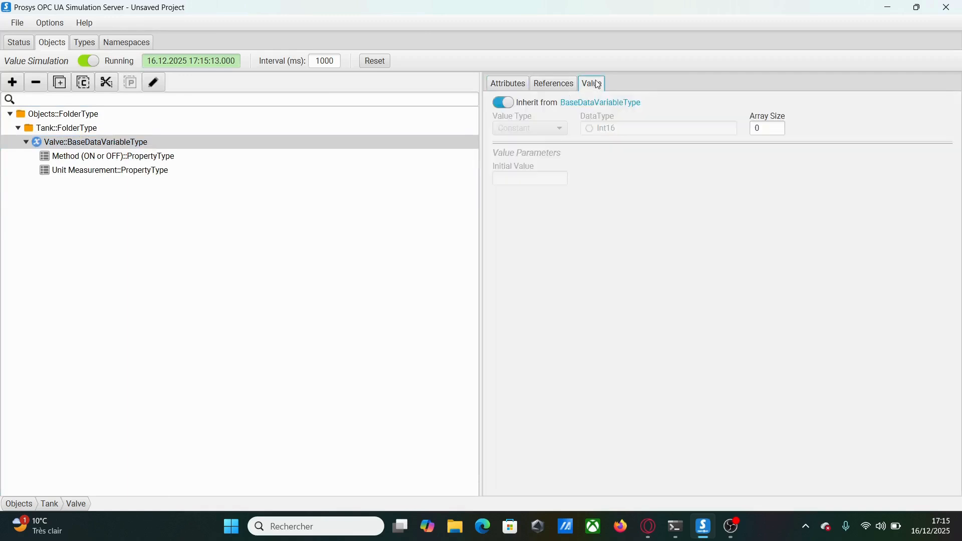
{"action": "left_click", "coordinate": [504, 104]}
{"action": "left_click", "coordinate": [539, 179]}
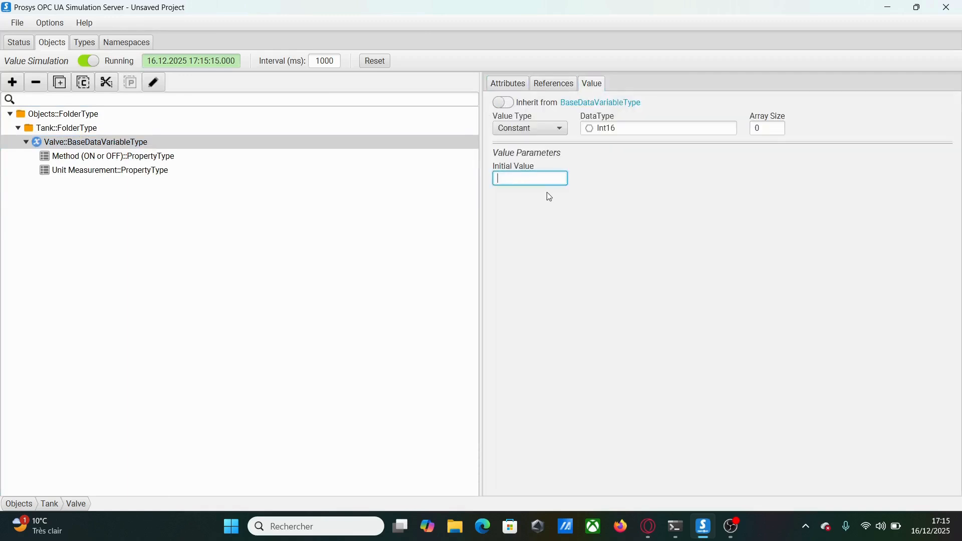
{"action": "type", "text": "20"}
{"action": "key", "text": "Return"}
{"action": "left_click", "coordinate": [358, 232]}
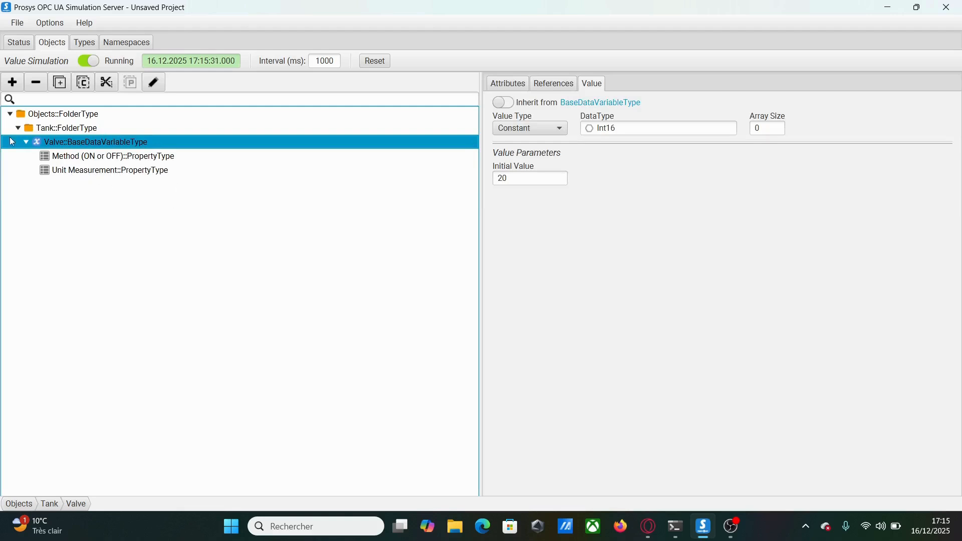
Step: Switch to Node-RED and add the endpoint opc.tcp://Hac.home:53530/OPCUA/SimulationServer to the OPC UA Client node, keeping security at None and Anonymous access
{"action": "left_click", "coordinate": [503, 86]}
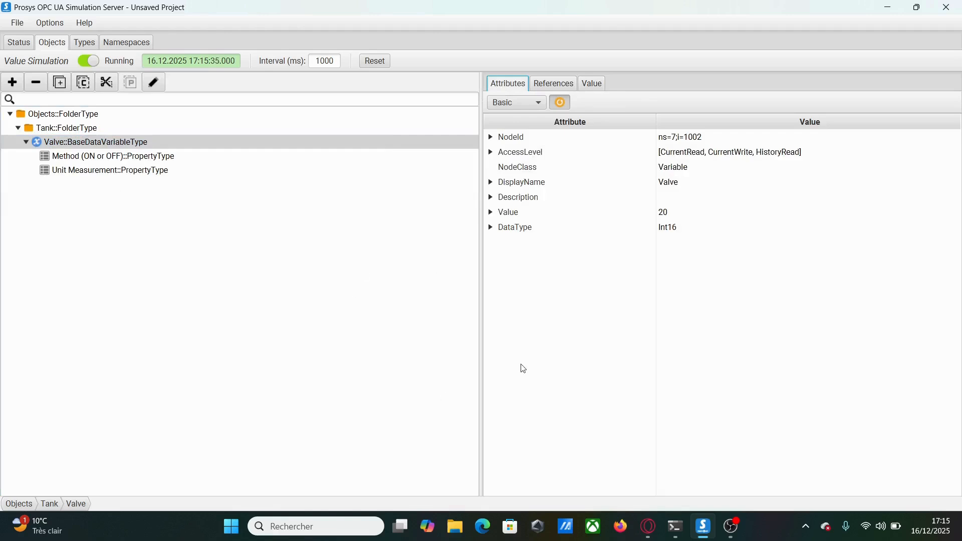
{"action": "left_click", "coordinate": [651, 526]}
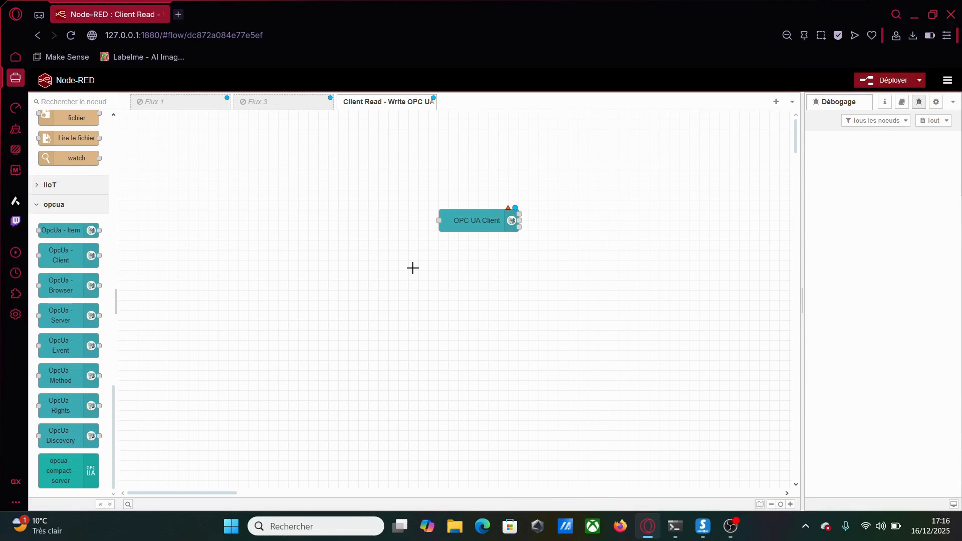
{"action": "double_click", "coordinate": [463, 220]}
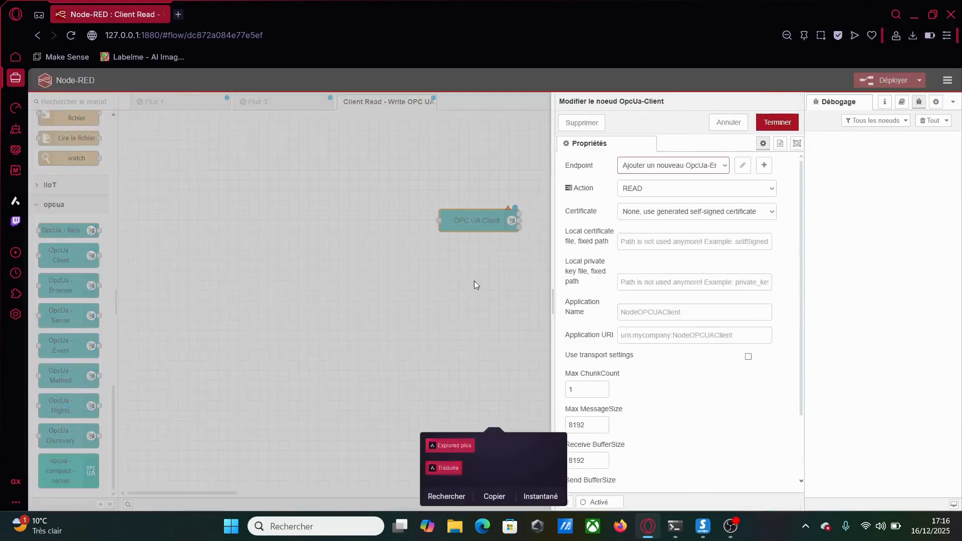
{"action": "left_click", "coordinate": [694, 169]}
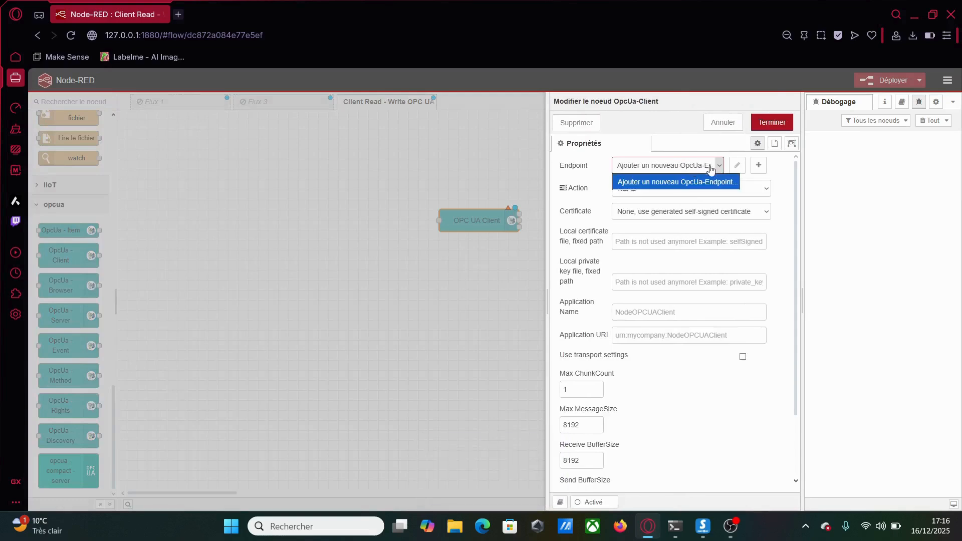
{"action": "left_click", "coordinate": [721, 166]}
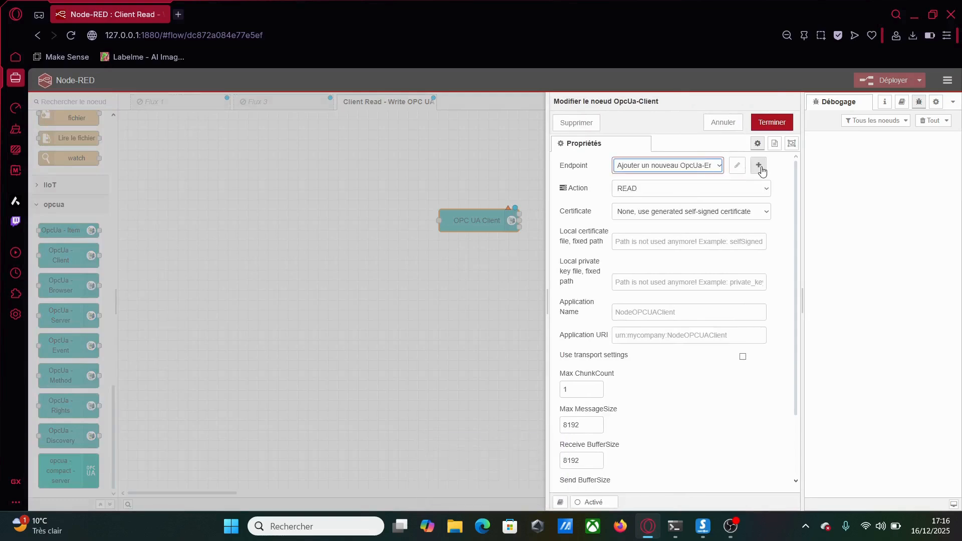
{"action": "left_click", "coordinate": [757, 166]}
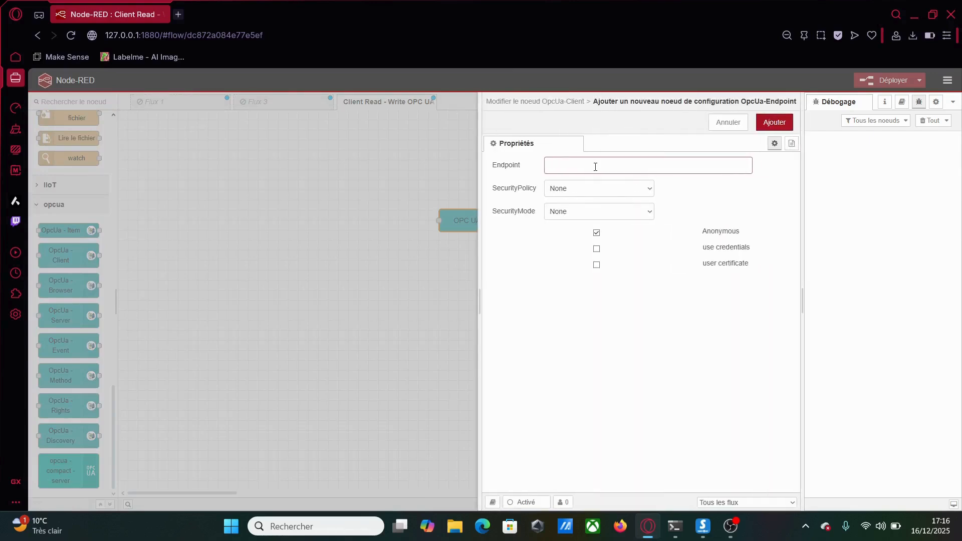
{"action": "type", "text": "opc.tcp://Hac.home:53530/OPCUA/SimulationServer"}
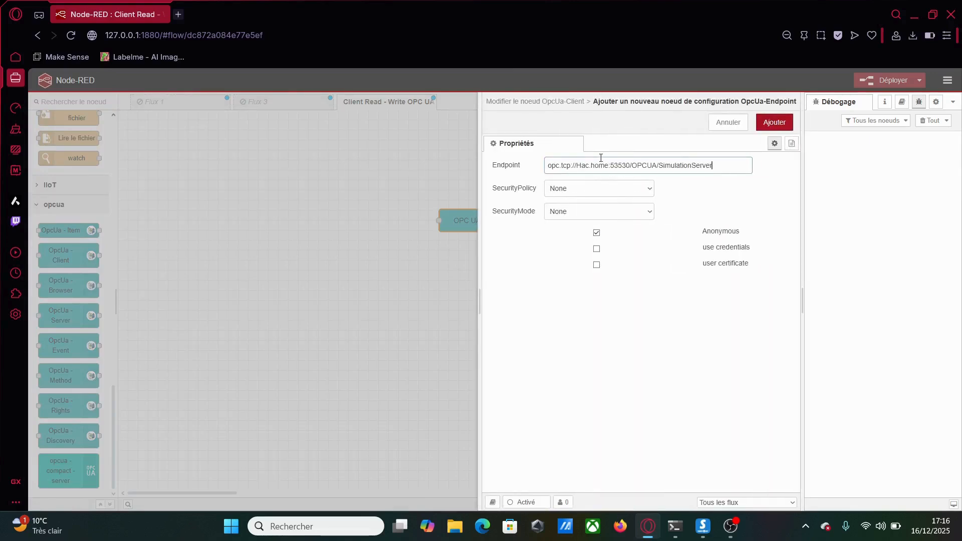
{"action": "left_click", "coordinate": [776, 123]}
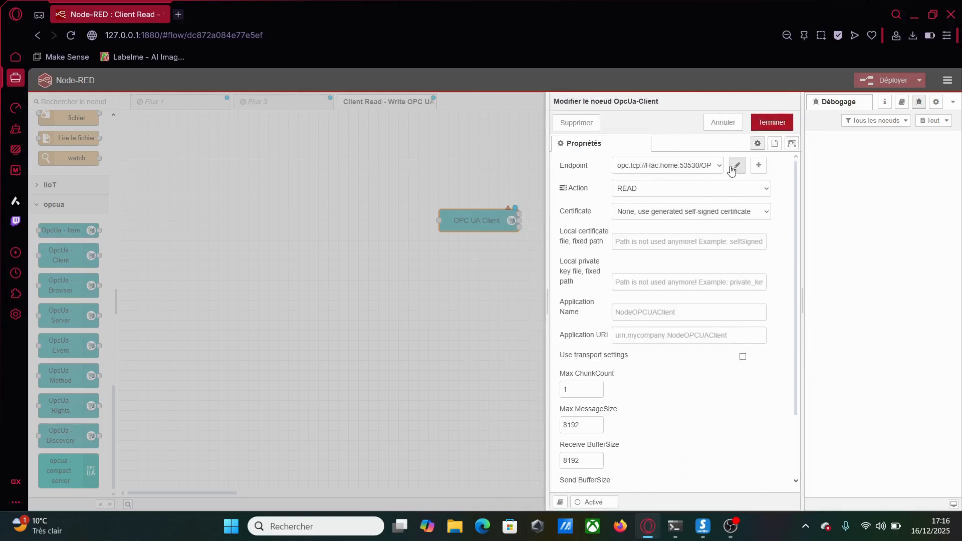
Step: Choose READ as the OPC UA Client node's action, save its configuration and reposition the node on the canvas
{"action": "left_click", "coordinate": [707, 189]}
{"action": "left_click", "coordinate": [639, 208]}
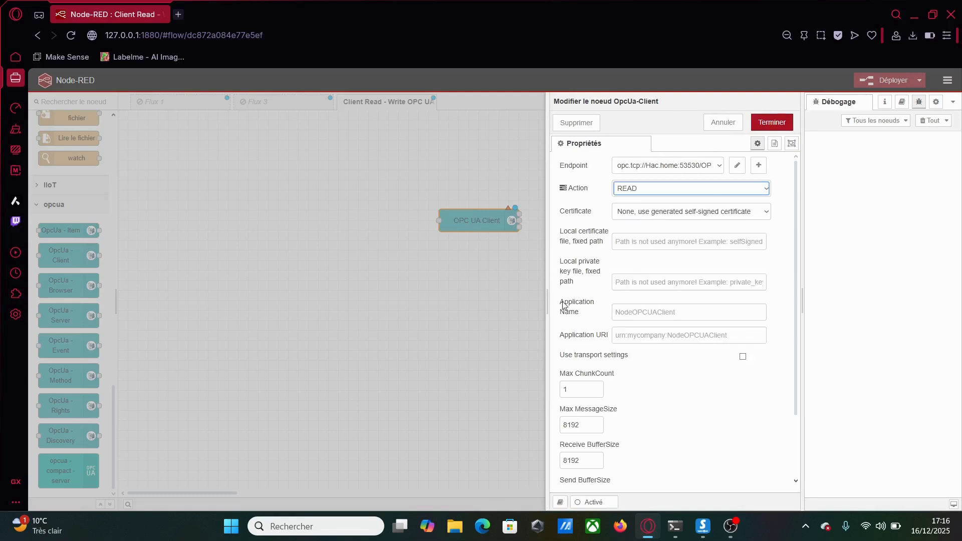
{"action": "scroll", "coordinate": [653, 228], "scroll_direction": "down", "scroll_amount": 1}
{"action": "scroll", "coordinate": [653, 228], "scroll_direction": "down", "scroll_amount": 3}
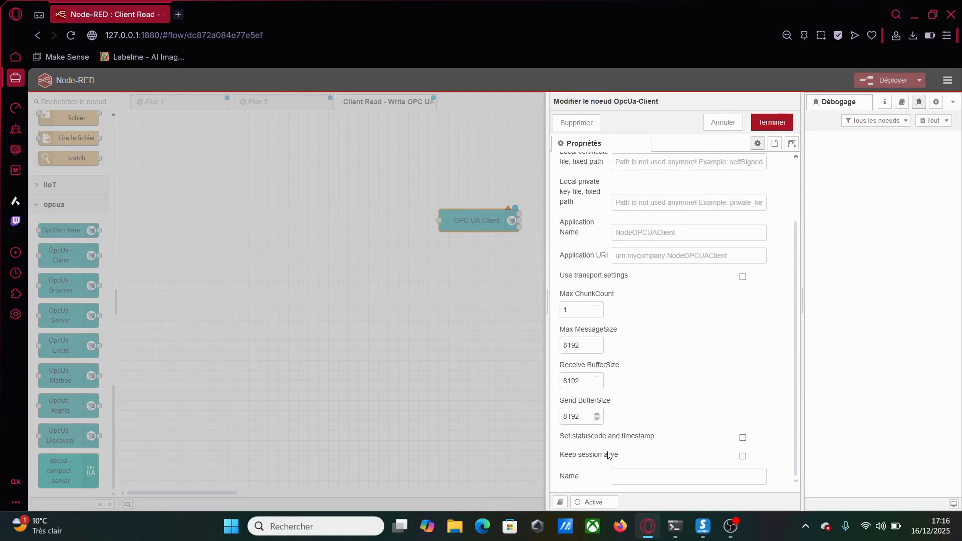
{"action": "scroll", "coordinate": [713, 316], "scroll_direction": "up", "scroll_amount": 4}
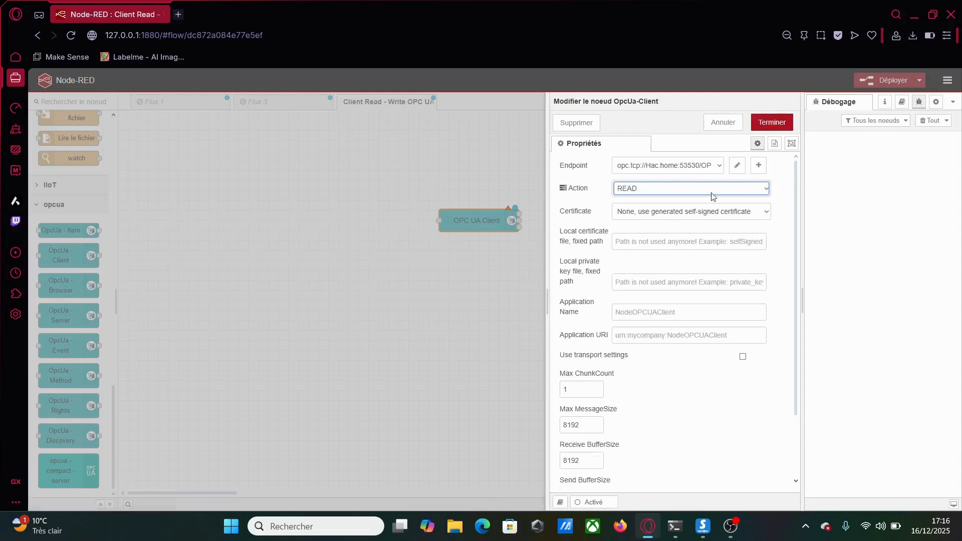
{"action": "left_click", "coordinate": [772, 122]}
{"action": "left_click_drag", "start_coordinate": [483, 228], "coordinate": [453, 208]}
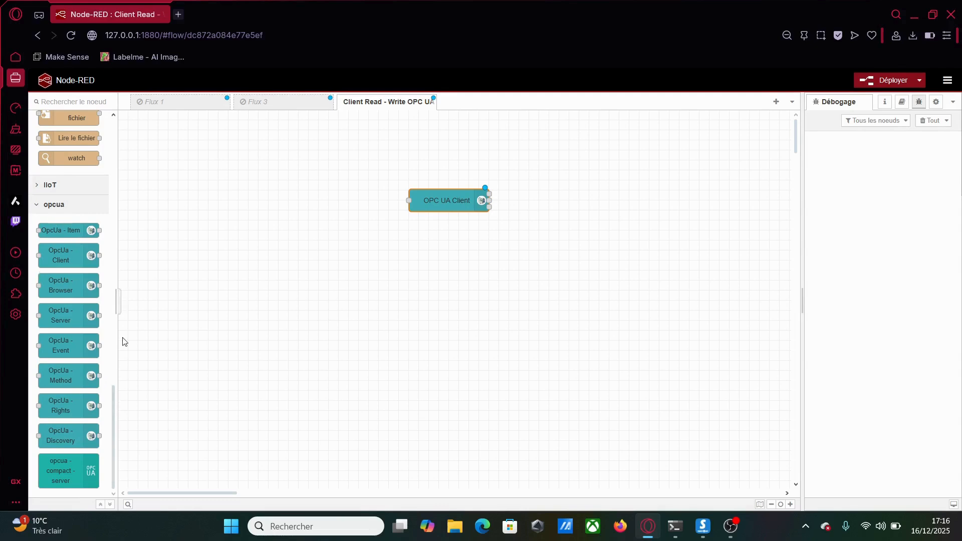
Step: Examine which nodes belong to the installed node-red-contrib-opcua package in the palette manager
{"action": "left_click", "coordinate": [947, 80]}
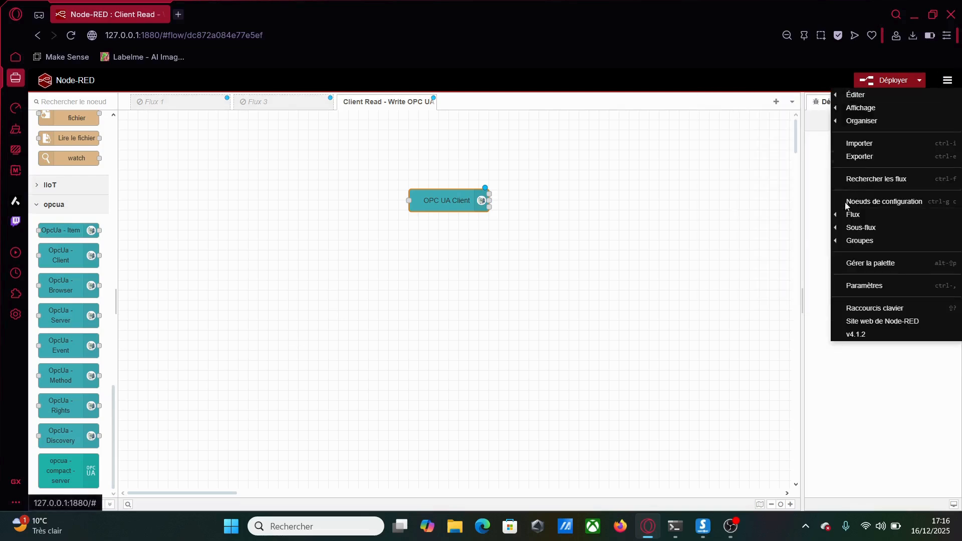
{"action": "left_click", "coordinate": [885, 269]}
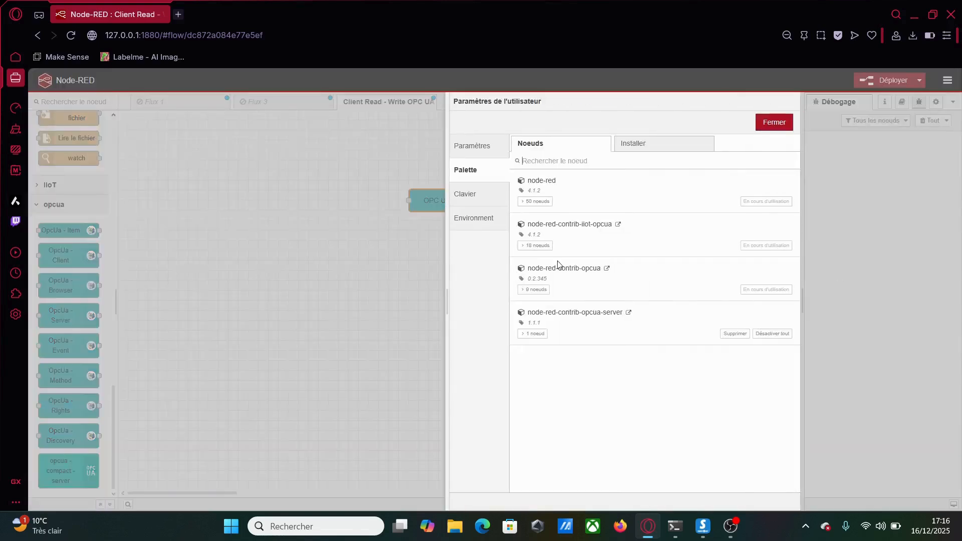
{"action": "left_click", "coordinate": [537, 291]}
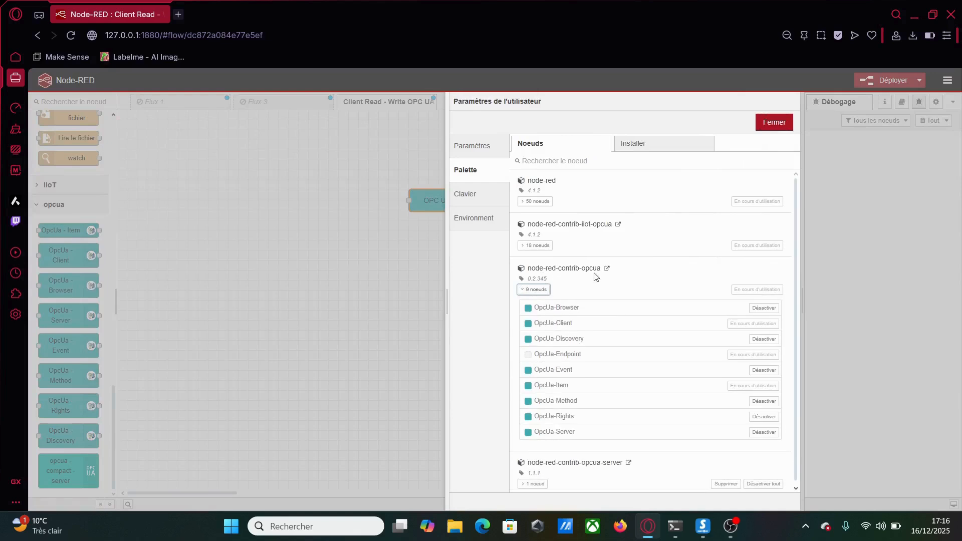
{"action": "left_click", "coordinate": [774, 122]}
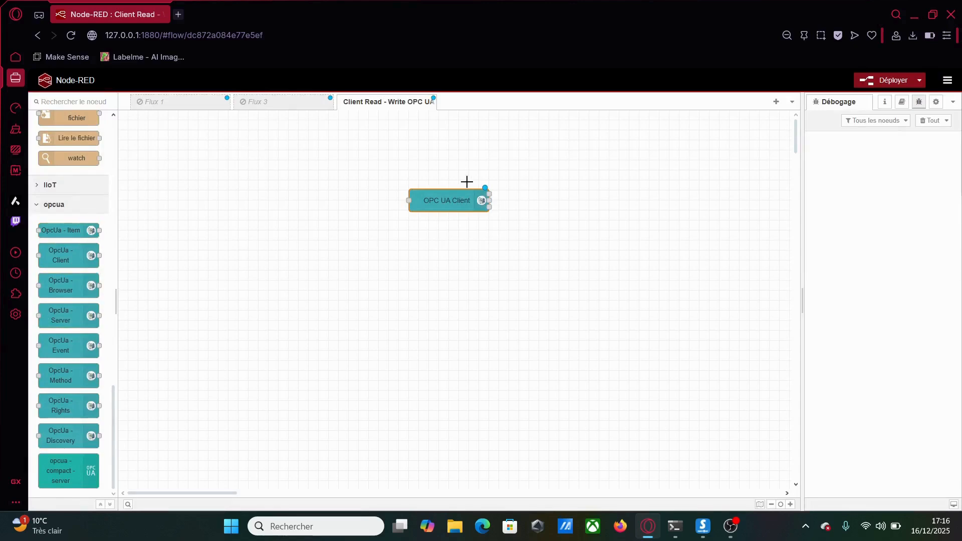
Step: Wire a debug node to the OPC UA Client's first output and place three inject nodes stacked ahead of the client
{"action": "left_click_drag", "start_coordinate": [444, 197], "coordinate": [494, 217]}
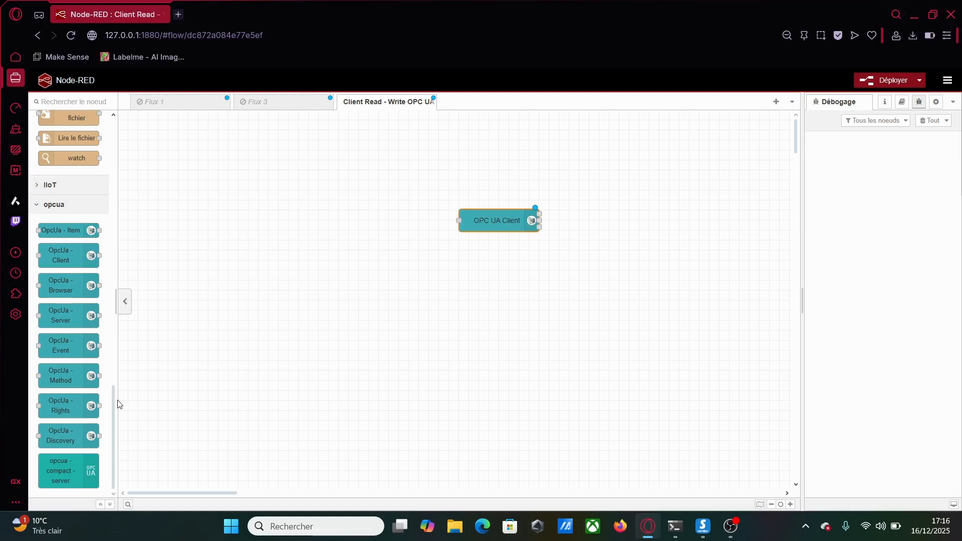
{"action": "left_click_drag", "start_coordinate": [113, 405], "coordinate": [119, 127]}
{"action": "left_click_drag", "start_coordinate": [84, 165], "coordinate": [624, 220]}
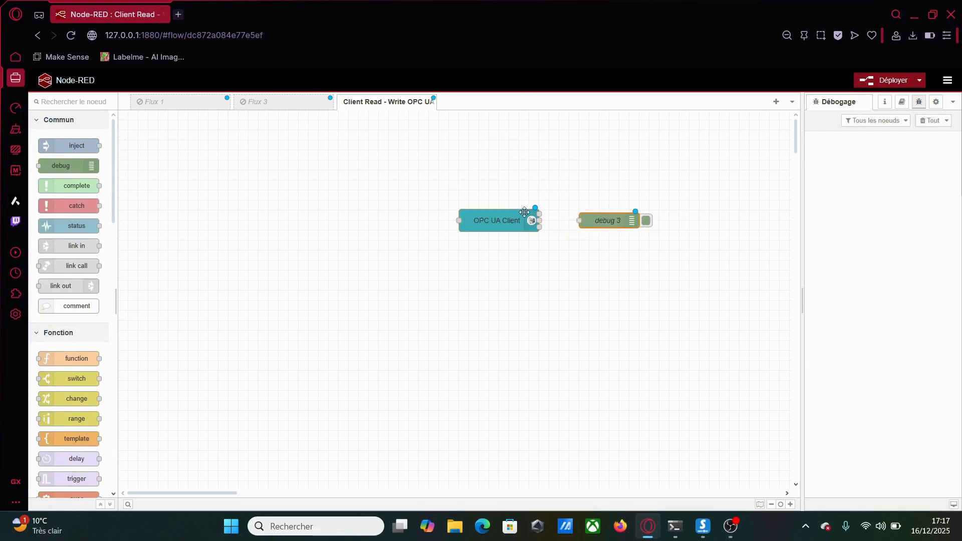
{"action": "left_click_drag", "start_coordinate": [535, 214], "coordinate": [580, 221]}
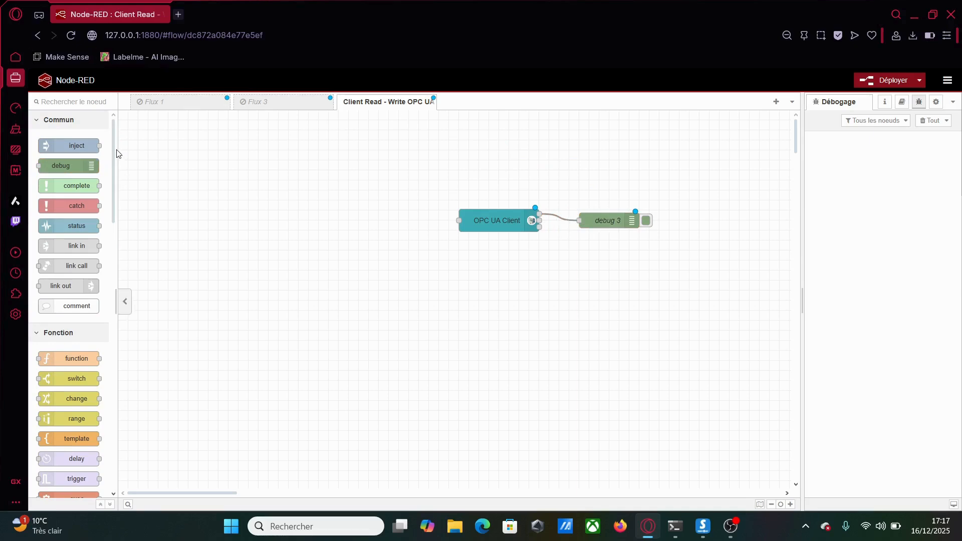
{"action": "left_click_drag", "start_coordinate": [73, 146], "coordinate": [350, 224]}
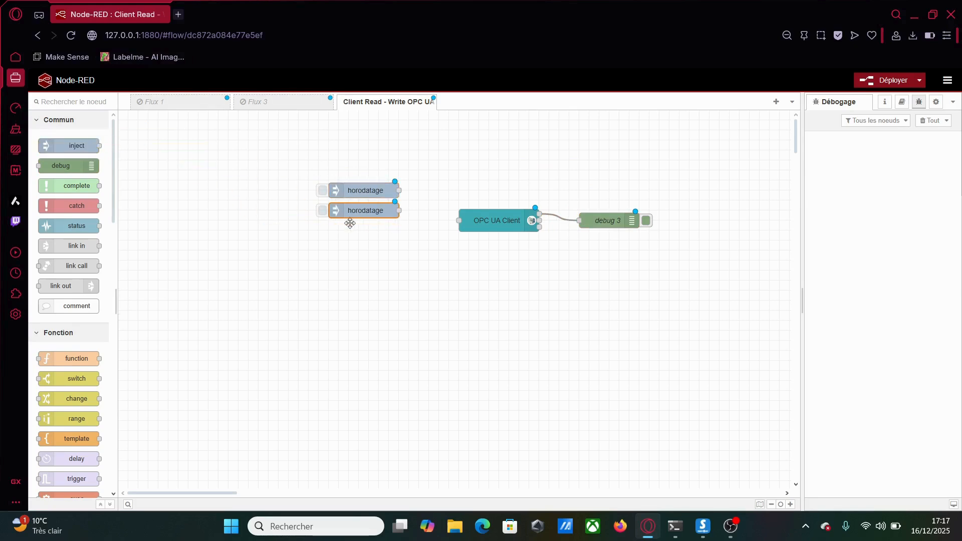
{"action": "left_click_drag", "start_coordinate": [71, 147], "coordinate": [376, 238]}
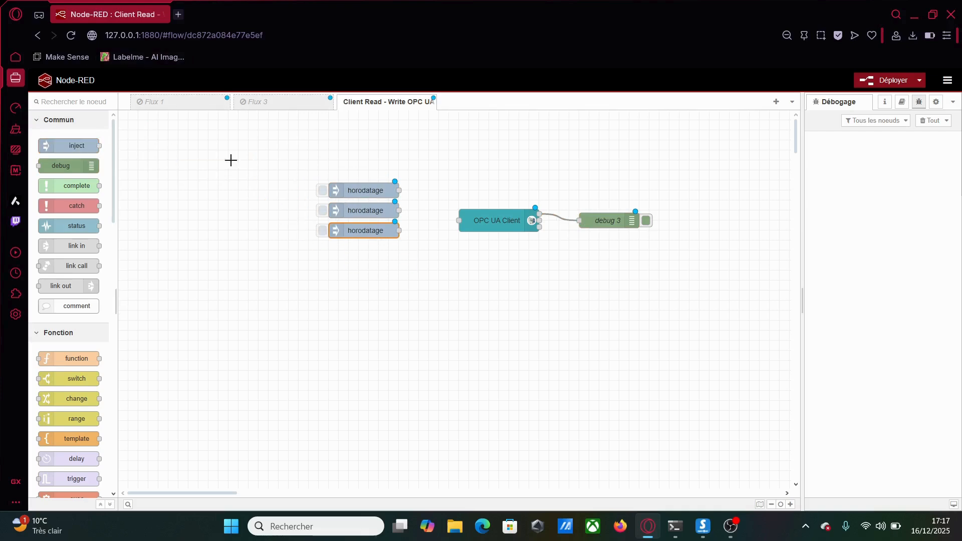
Step: Open the first inject node's properties, then switch to Prosys OPC UA Simulation Server and copy the Valve variable's NodeId row
{"action": "double_click", "coordinate": [359, 193]}
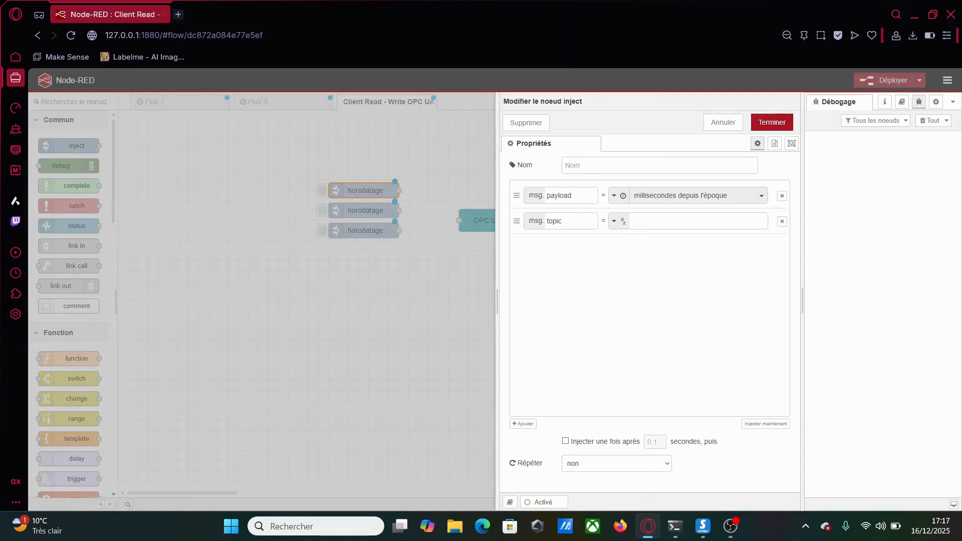
{"action": "left_click", "coordinate": [703, 527]}
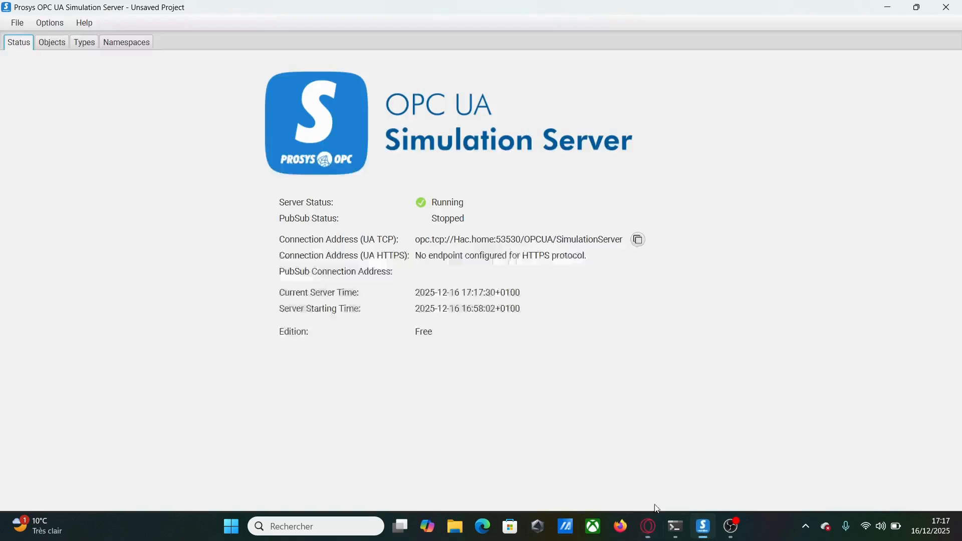
{"action": "left_click", "coordinate": [62, 44]}
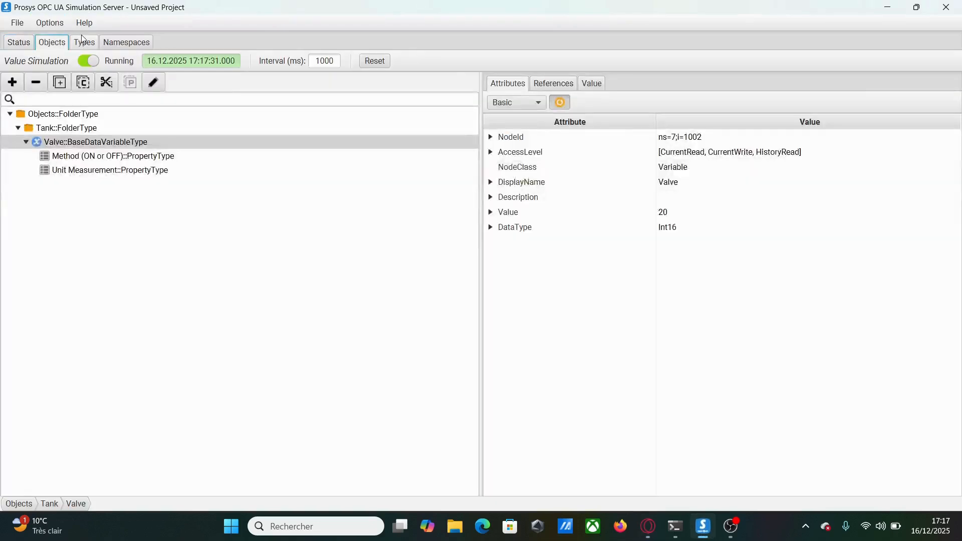
{"action": "double_click", "coordinate": [695, 140]}
{"action": "right_click", "coordinate": [695, 141]}
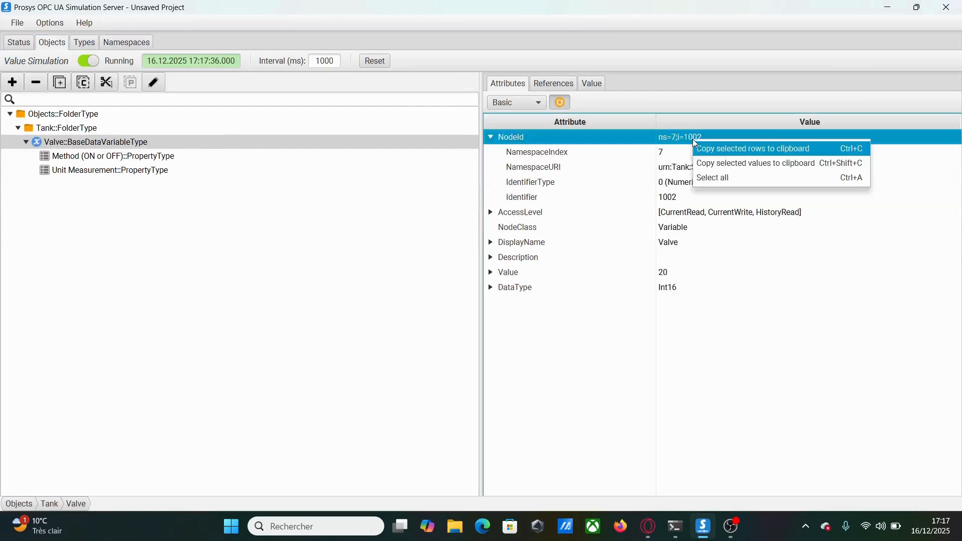
{"action": "left_click", "coordinate": [722, 147]}
{"action": "mouse_move", "coordinate": [719, 533]}
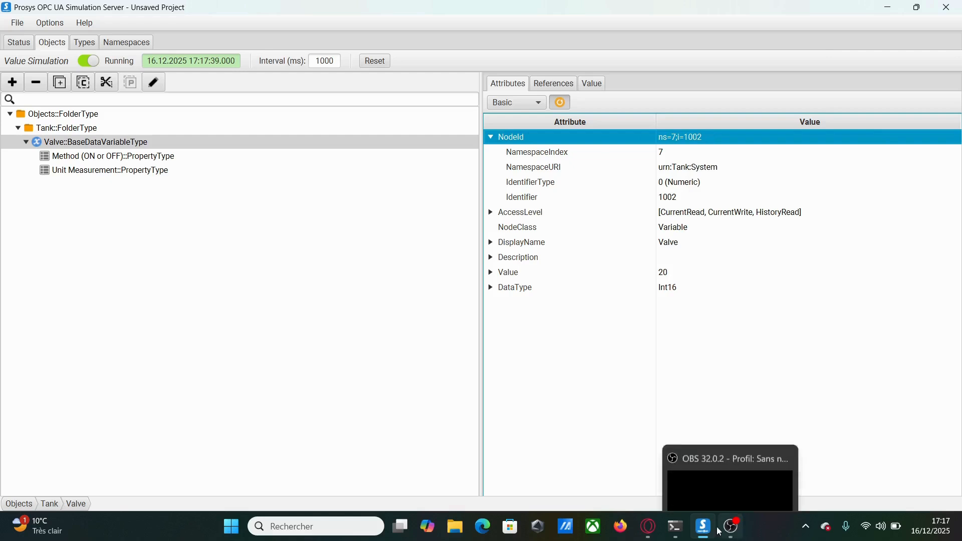
Step: Switch back to Node-RED and set the first inject node's topic to ns=7;i=1002, without the NodeId prefix
{"action": "left_click", "coordinate": [649, 527]}
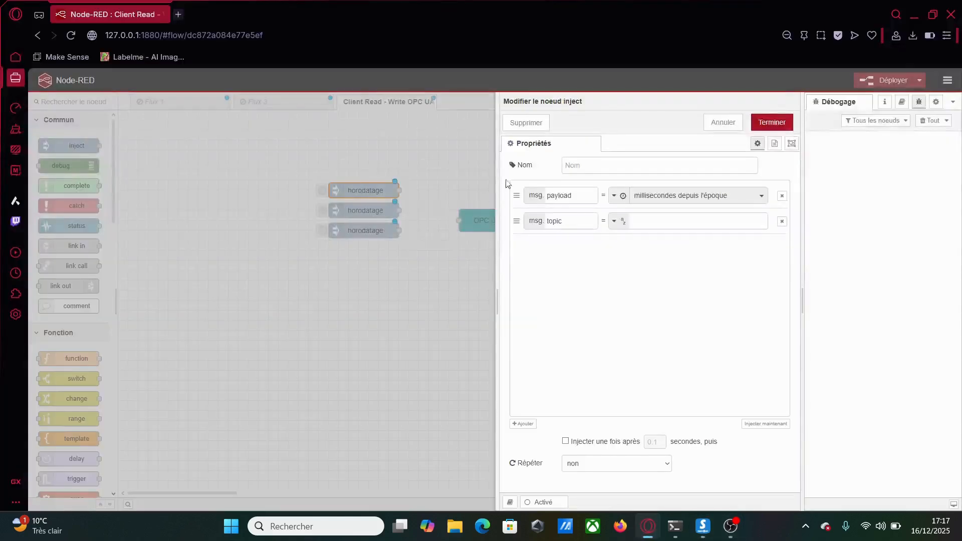
{"action": "left_click", "coordinate": [652, 221]}
{"action": "key", "text": "ctrl+v"}
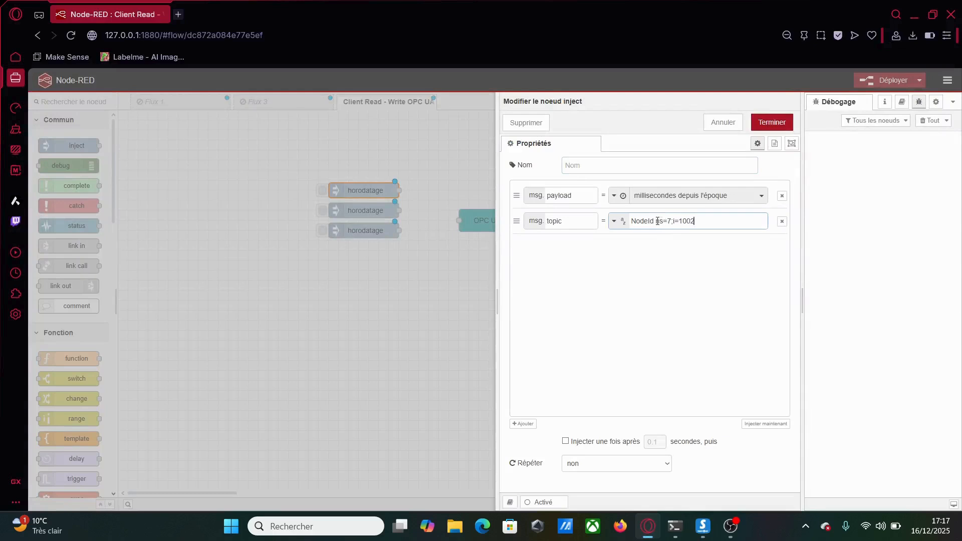
{"action": "left_click", "coordinate": [656, 221]}
{"action": "key", "text": "BackSpace"}
{"action": "key", "text": "BackSpace"}
{"action": "key", "text": "BackSpace"}
{"action": "key", "text": "BackSpace"}
{"action": "key", "text": "BackSpace"}
{"action": "key", "text": "BackSpace"}
{"action": "key", "text": "BackSpace"}
{"action": "left_click", "coordinate": [772, 122]}
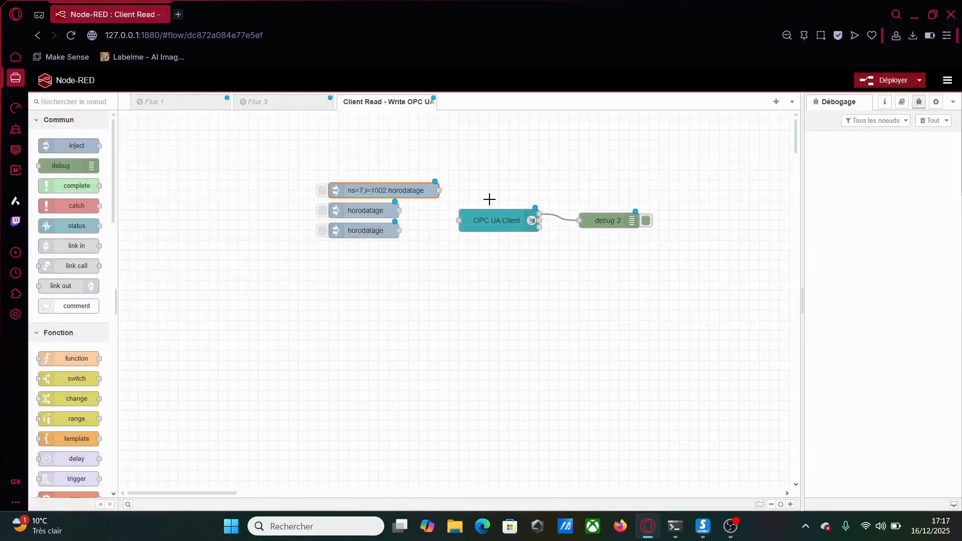
Step: Switch to Prosys OPC UA Simulation Server and check the NodeIds of the Method (ON or OFF) and Unit Measurement properties
{"action": "left_click", "coordinate": [704, 526]}
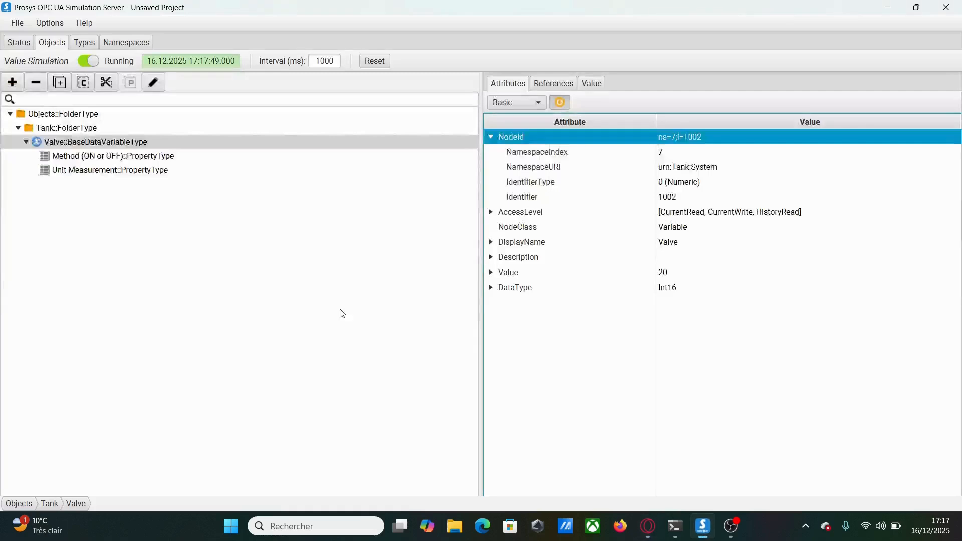
{"action": "left_click", "coordinate": [143, 155]}
{"action": "left_click", "coordinate": [141, 173]}
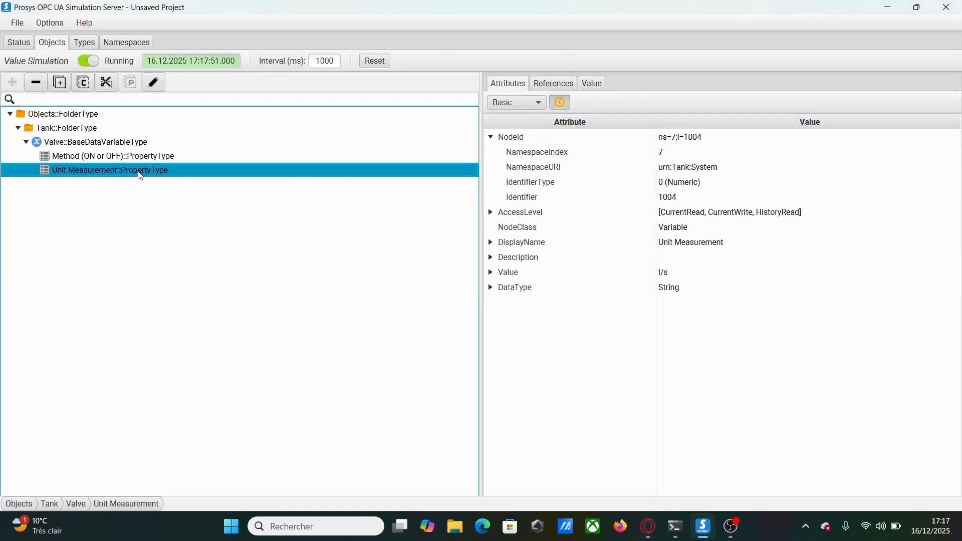
Step: Return to Node-RED and fill the second inject node's topic with the copied text NodeId ns=7;i=1002
{"action": "left_click", "coordinate": [648, 526]}
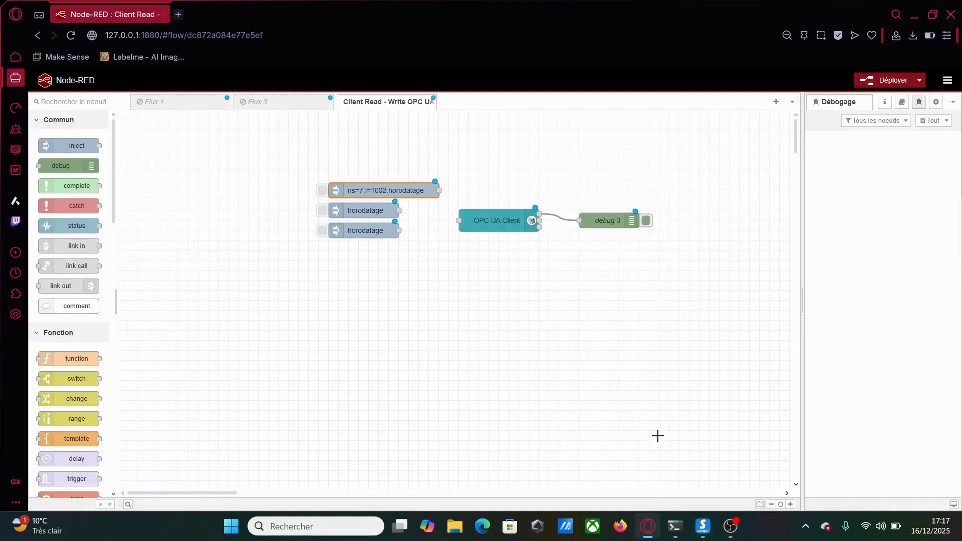
{"action": "double_click", "coordinate": [368, 210]}
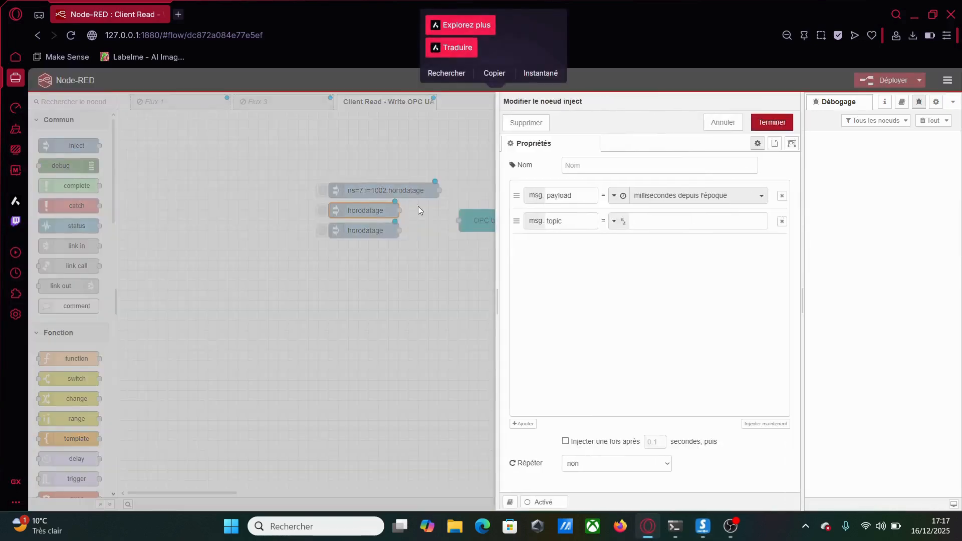
{"action": "left_click", "coordinate": [652, 221]}
{"action": "key", "text": "ctrl+v"}
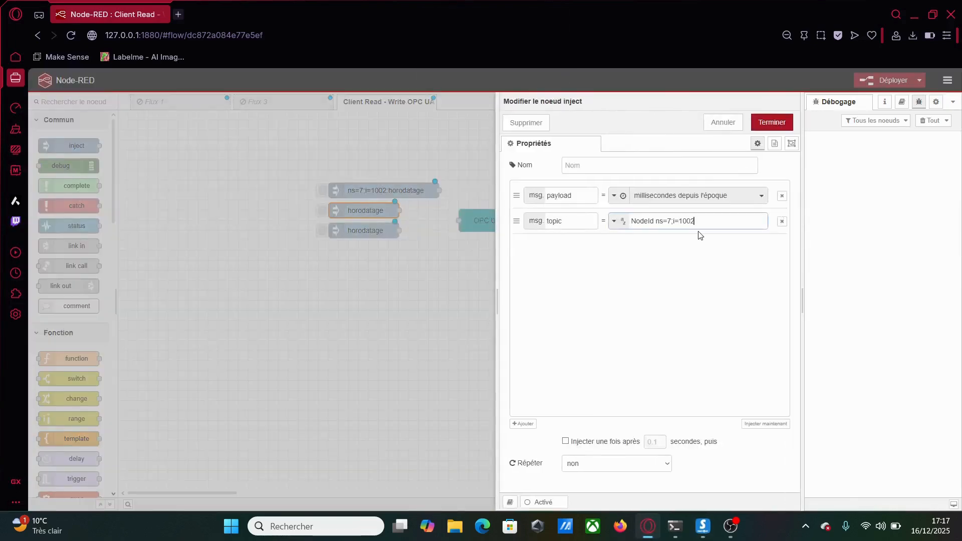
{"action": "left_click", "coordinate": [771, 122]}
Step: Set the third inject node's topic to NodeId ns=7;i=1004 and name the node Unit Measurement
{"action": "left_click", "coordinate": [372, 233]}
{"action": "double_click", "coordinate": [371, 233]}
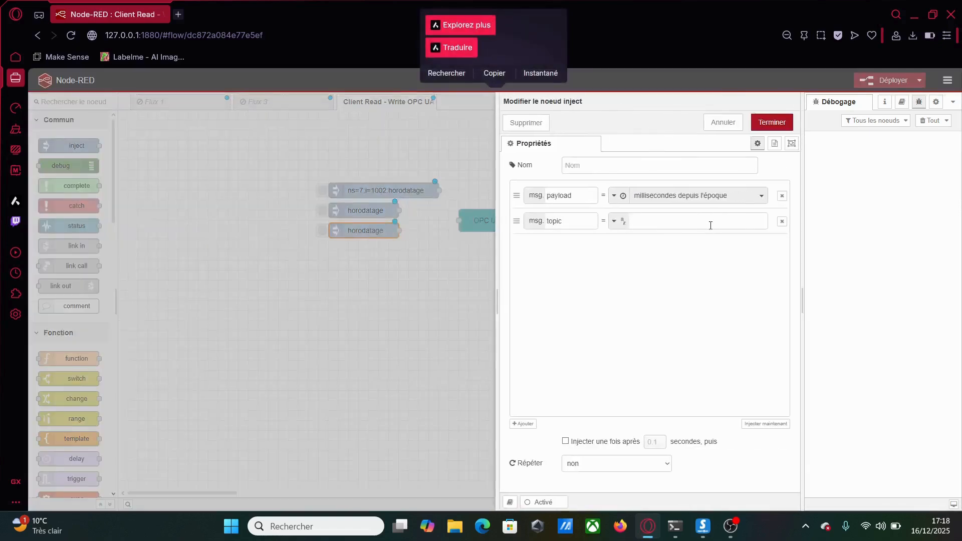
{"action": "left_click", "coordinate": [680, 221]}
{"action": "key", "text": "ctrl+v"}
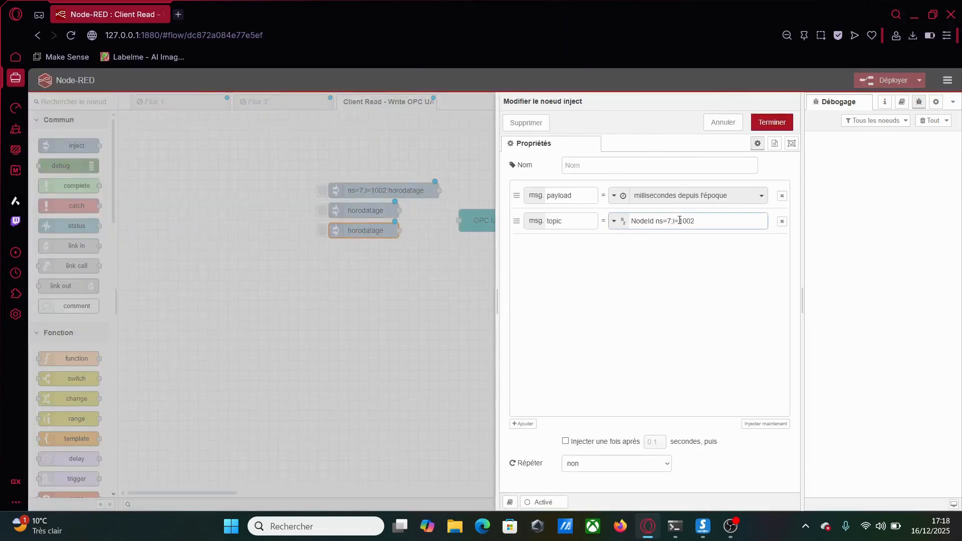
{"action": "left_click", "coordinate": [604, 164]}
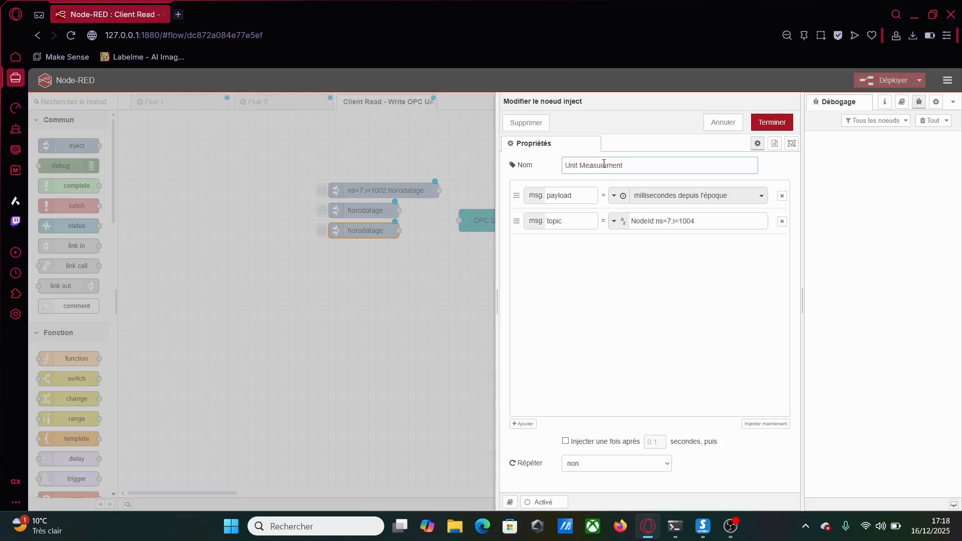
{"action": "type", "text": "Unit Measurement"}
{"action": "left_click", "coordinate": [772, 122]}
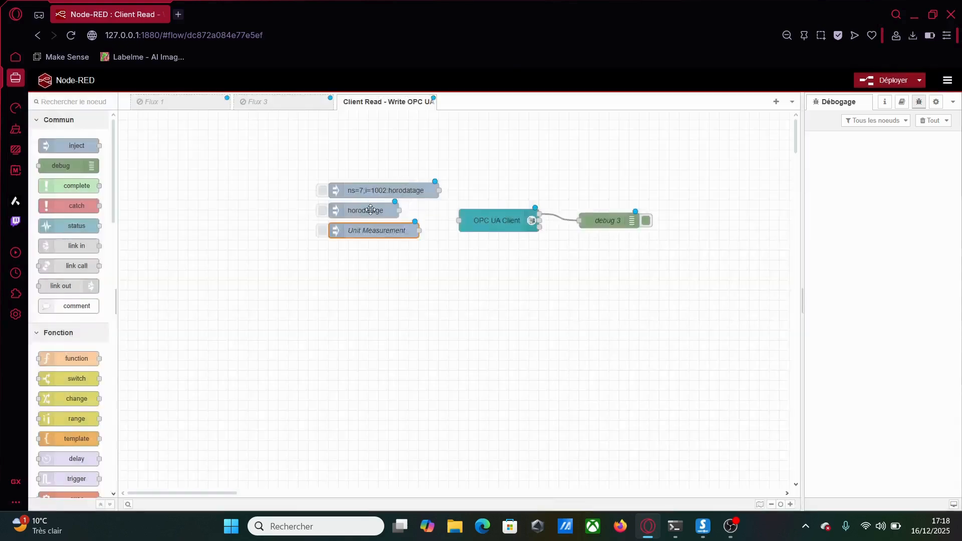
Step: Name the second inject node Status Valve and set its topic to ns=7;i=1003, without the NodeId prefix
{"action": "double_click", "coordinate": [370, 209]}
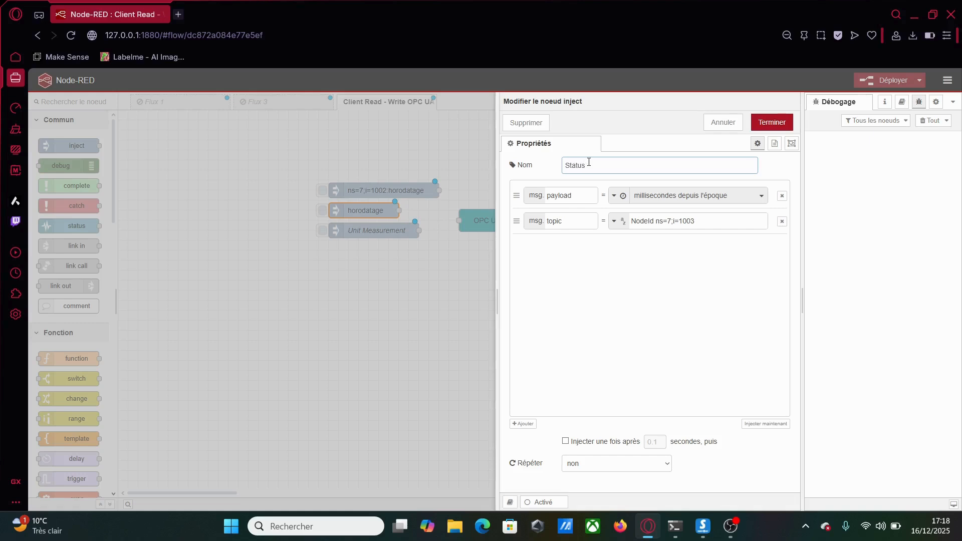
{"action": "type", "text": "zalv"}
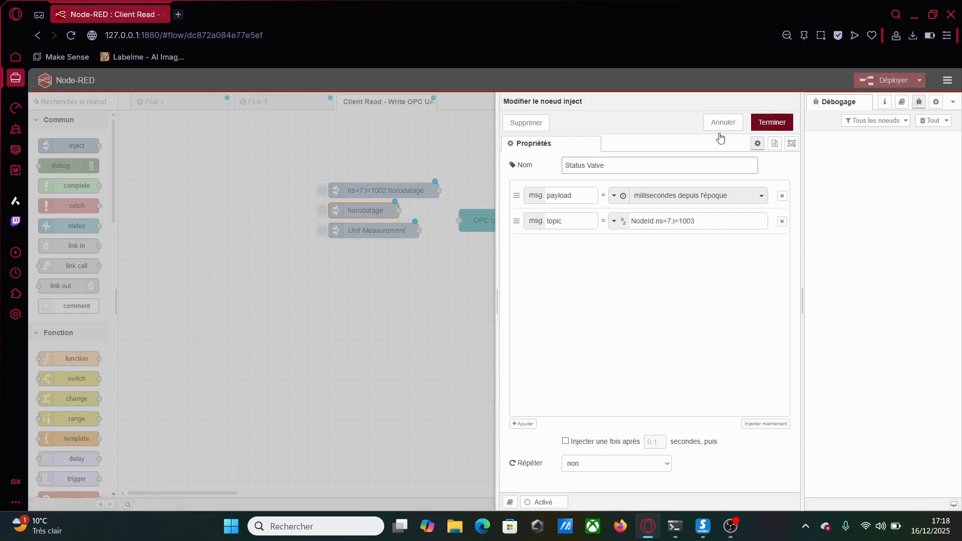
{"action": "left_click", "coordinate": [660, 222]}
{"action": "key", "text": "BackSpace"}
{"action": "key", "text": "BackSpace"}
{"action": "key", "text": "BackSpace"}
{"action": "key", "text": "BackSpace"}
{"action": "key", "text": "BackSpace"}
{"action": "key", "text": "BackSpace"}
{"action": "key", "text": "BackSpace"}
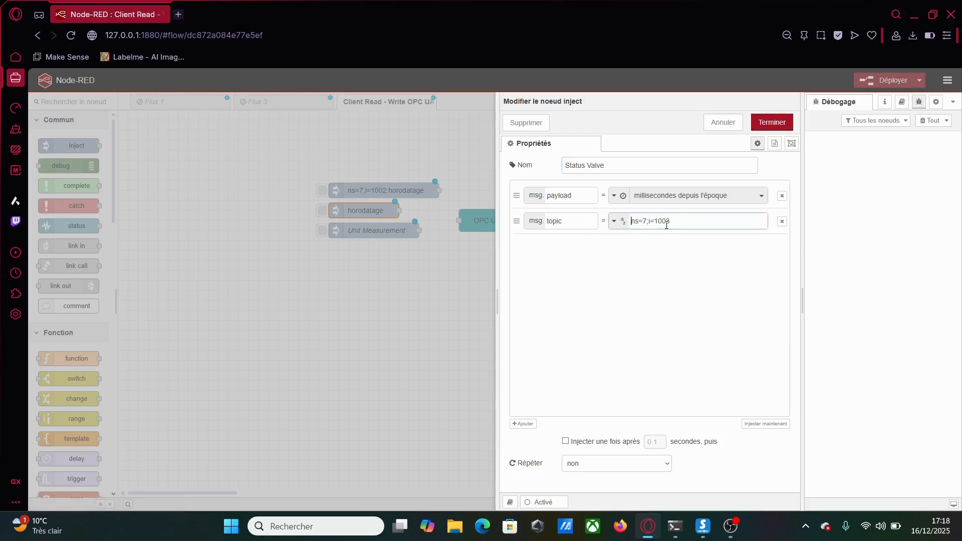
{"action": "left_click", "coordinate": [780, 118]}
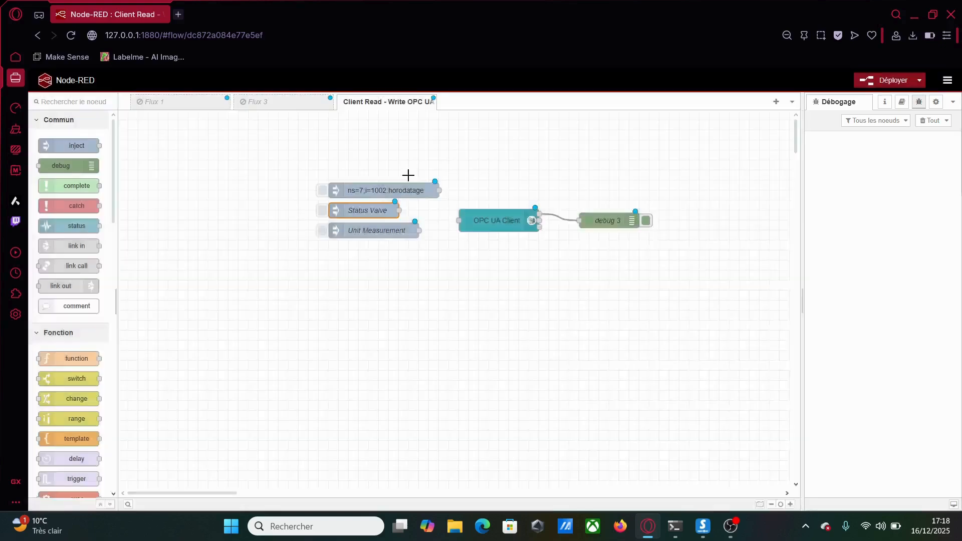
Step: Name the inject node with topic ns=7;i=1002 FlowRate Valve
{"action": "double_click", "coordinate": [380, 188]}
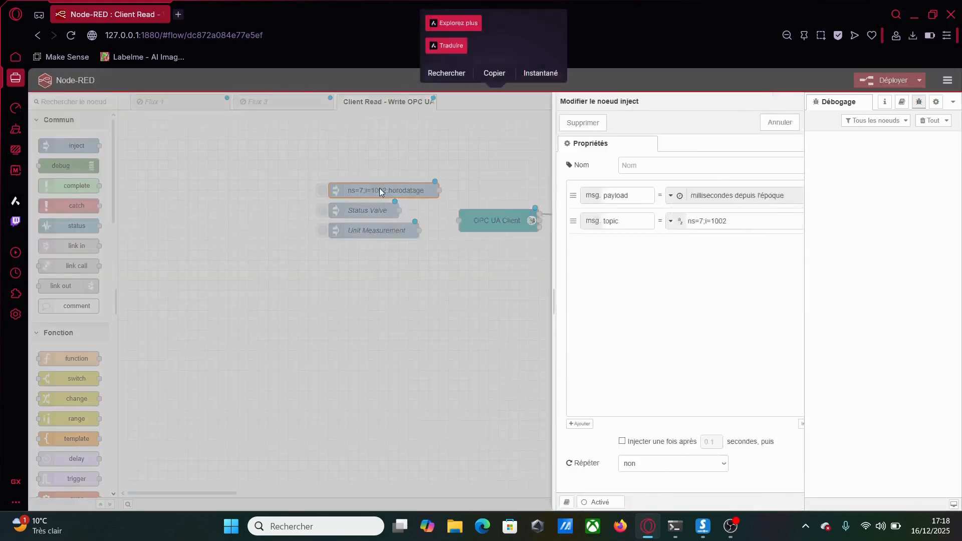
{"action": "left_click", "coordinate": [595, 163]}
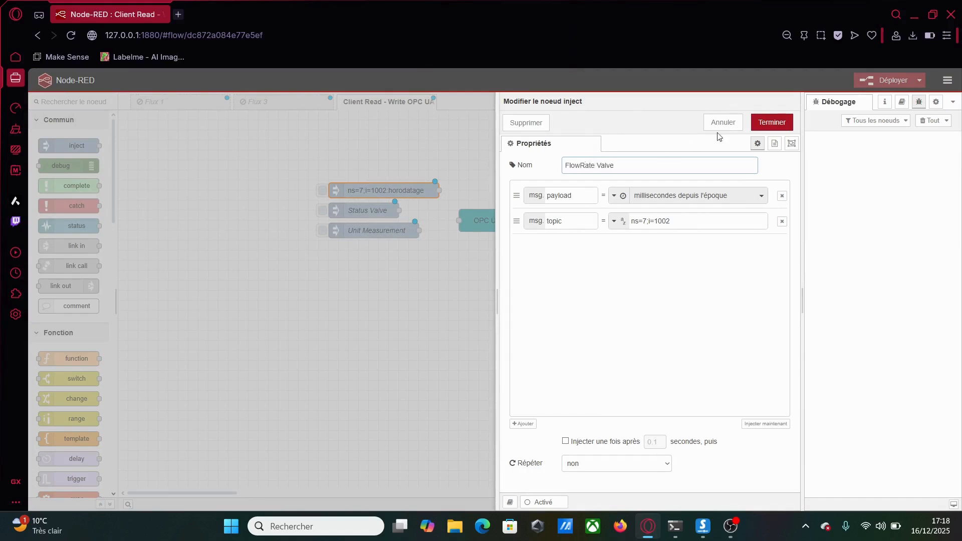
{"action": "left_click", "coordinate": [775, 122]}
Step: Move the three inject nodes away from the OPC UA Client node and wire each of them to its input
{"action": "left_click_drag", "start_coordinate": [265, 167], "coordinate": [401, 264]}
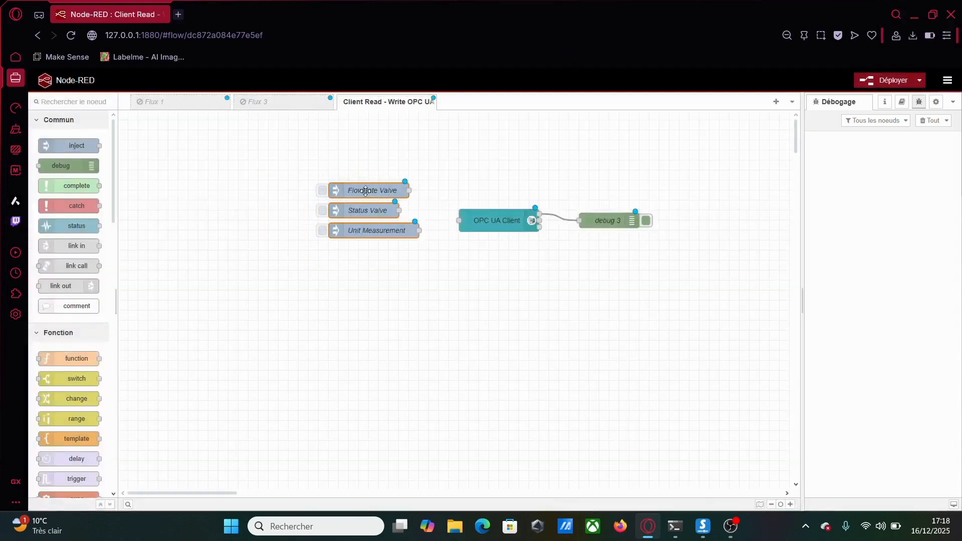
{"action": "left_click_drag", "start_coordinate": [364, 190], "coordinate": [458, 221]}
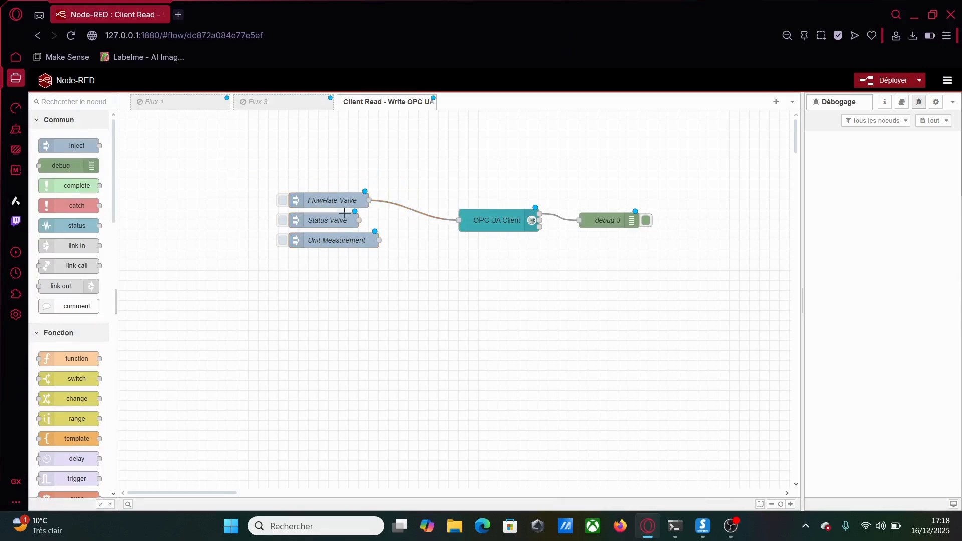
{"action": "left_click_drag", "start_coordinate": [359, 221], "coordinate": [457, 224]}
{"action": "left_click_drag", "start_coordinate": [379, 241], "coordinate": [462, 221]}
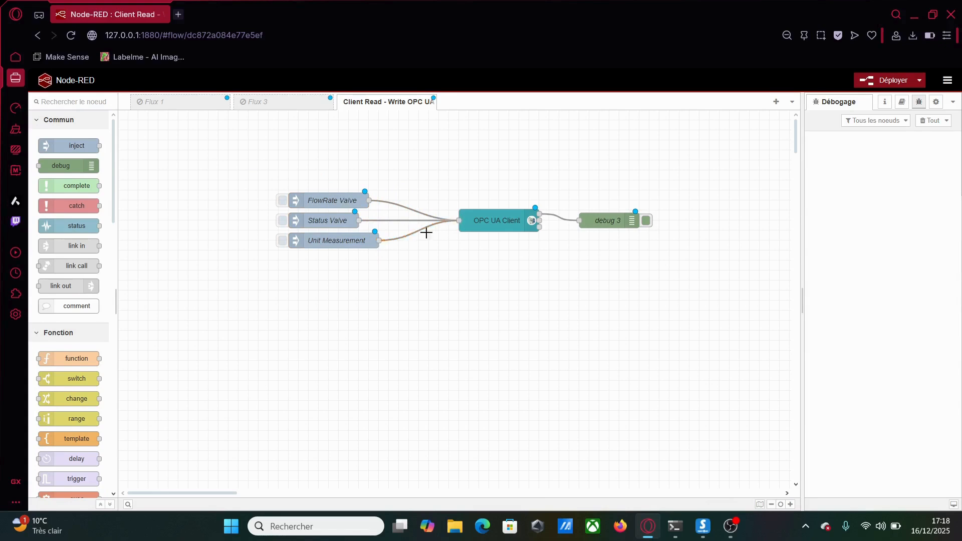
Step: Deploy the flow and trigger the FlowRate Valve, Status Valve and Unit Measurement injects to read their values
{"action": "left_click", "coordinate": [891, 81]}
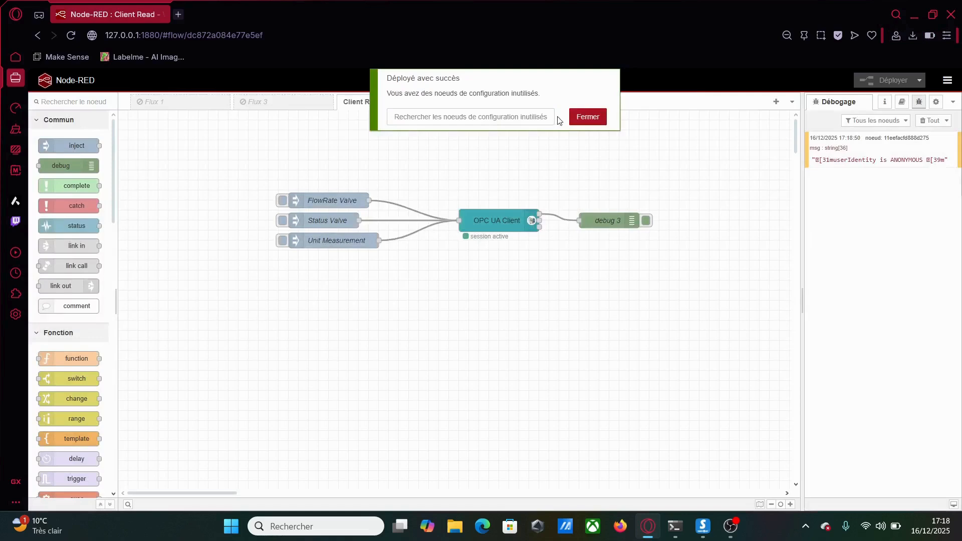
{"action": "left_click", "coordinate": [588, 117]}
{"action": "left_click", "coordinate": [284, 202]}
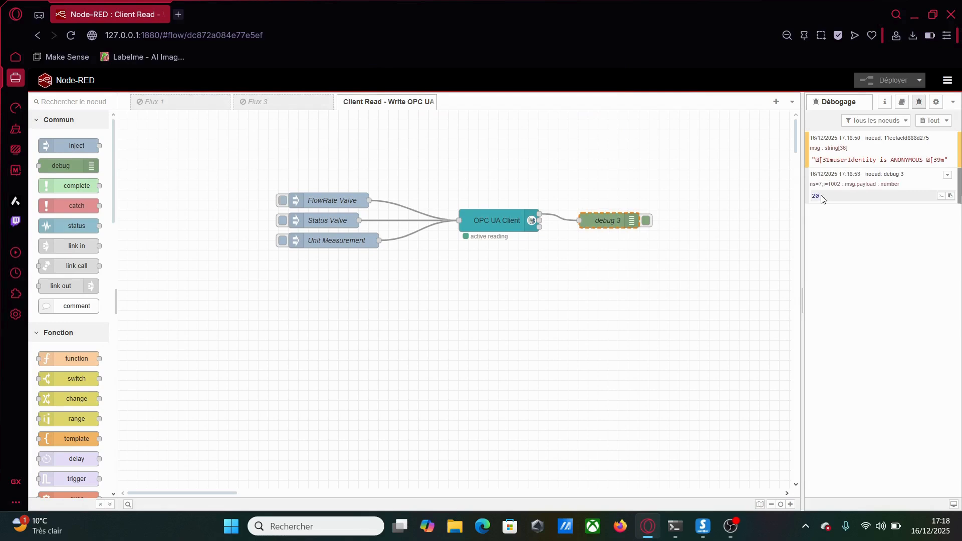
{"action": "left_click", "coordinate": [282, 224]}
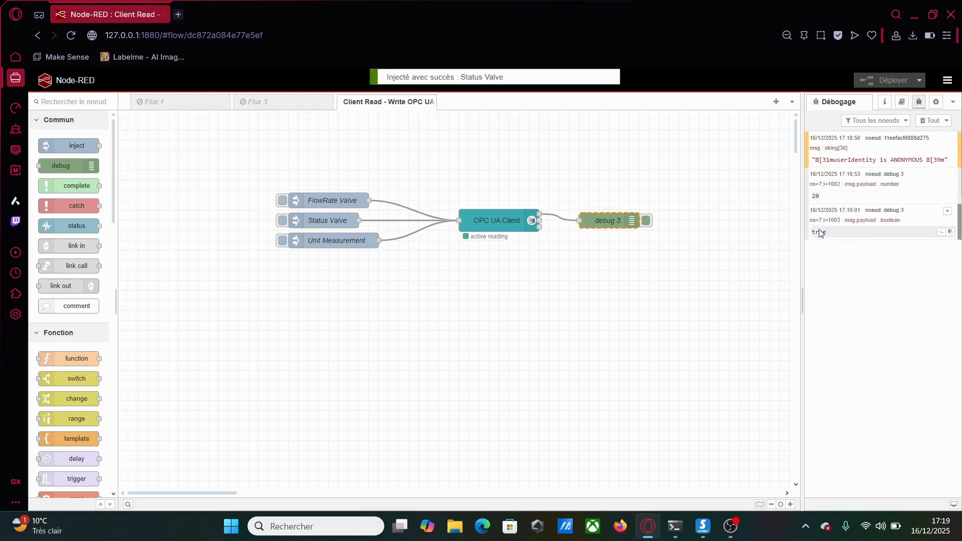
{"action": "left_click", "coordinate": [282, 241]}
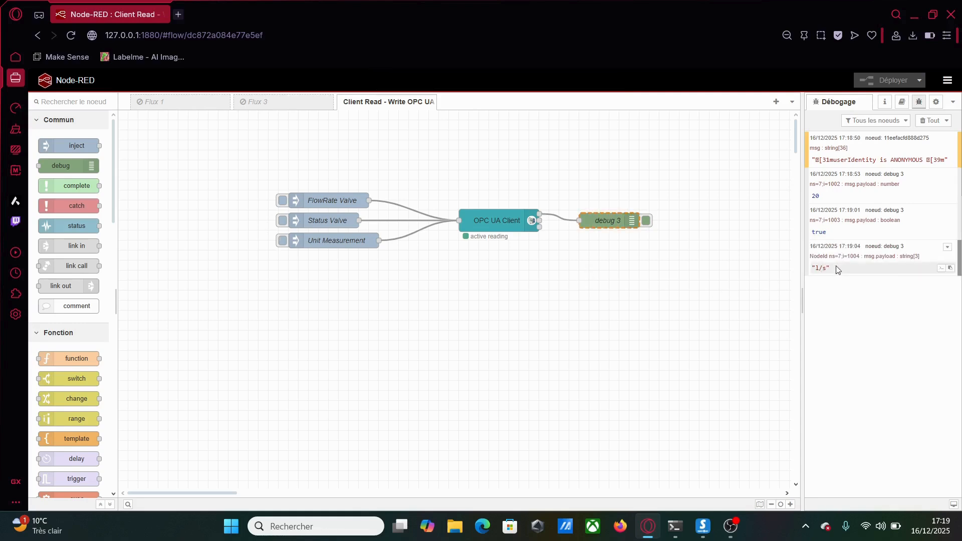
Step: Switch to Prosys OPC UA Simulation Server and set the Valve variable's initial value to 35
{"action": "left_click", "coordinate": [699, 532]}
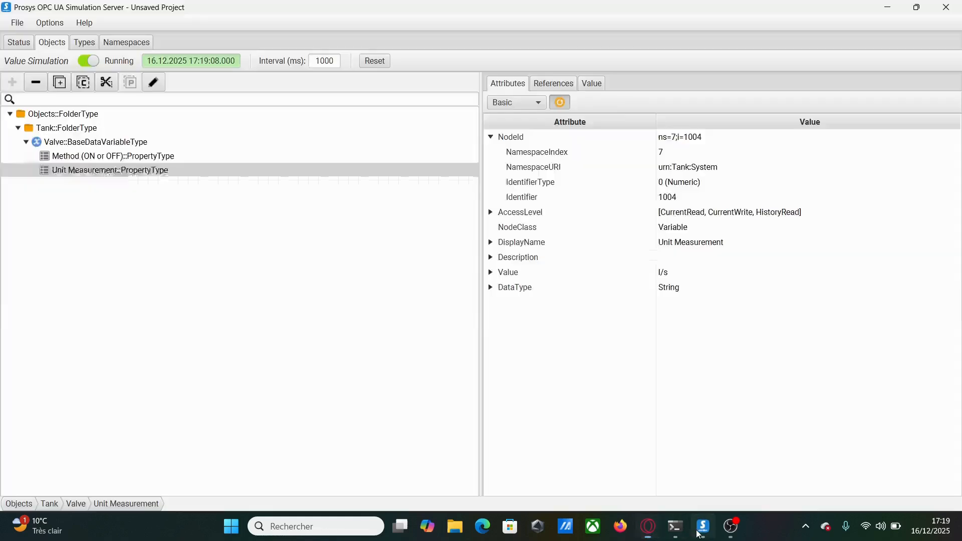
{"action": "left_click", "coordinate": [85, 144]}
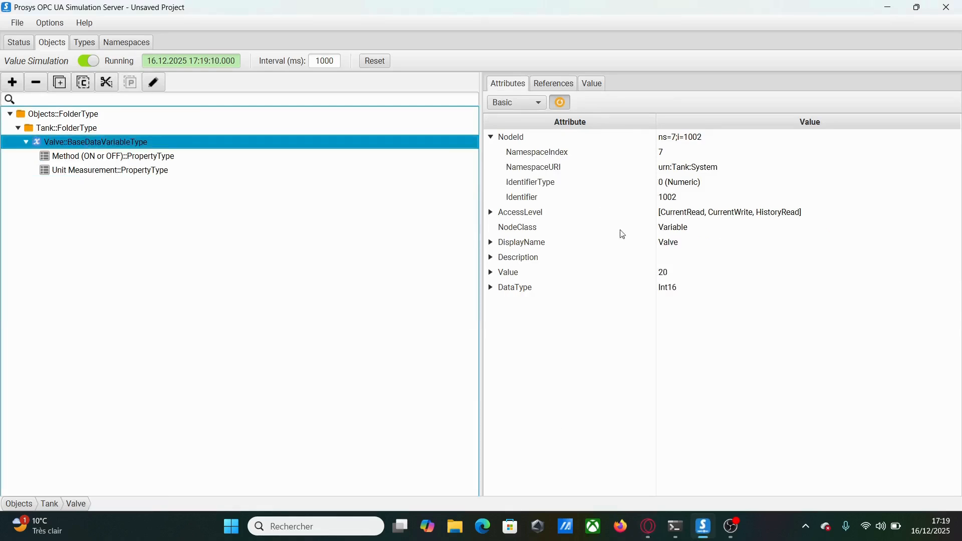
{"action": "left_click", "coordinate": [592, 84]}
{"action": "double_click", "coordinate": [519, 176]}
{"action": "type", "text": "35"}
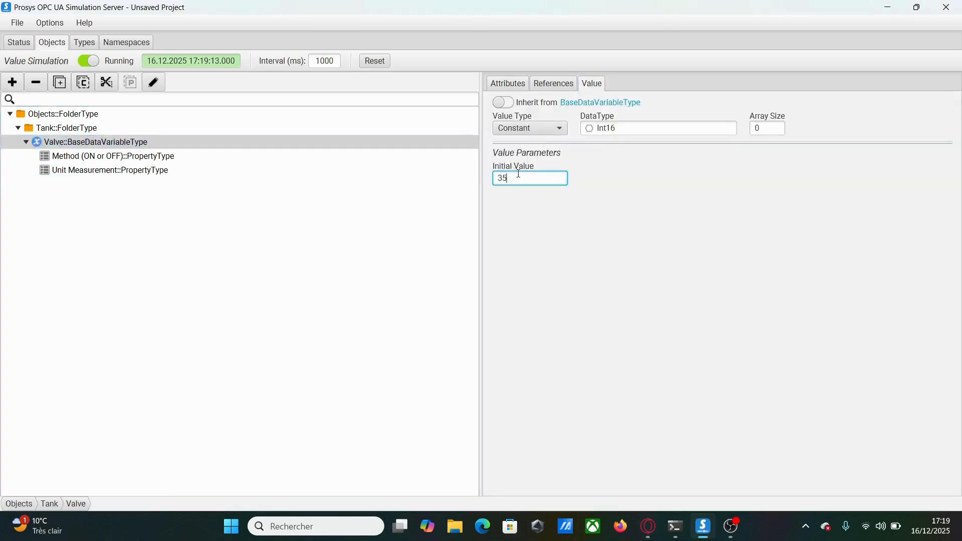
Step: Set the initial value of Method (ON or OFF) to false and that of Unit Measurement to liter/second
{"action": "left_click", "coordinate": [132, 159]}
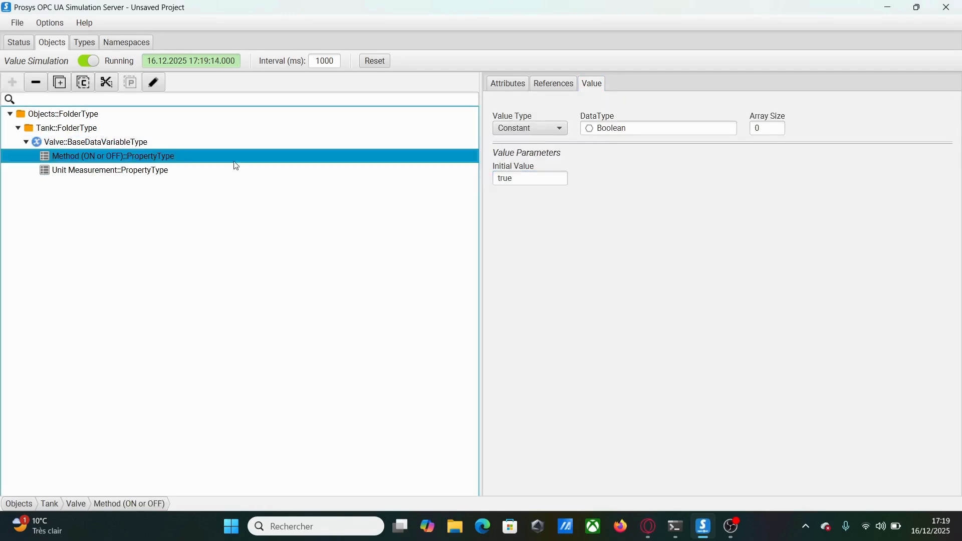
{"action": "double_click", "coordinate": [519, 176]}
{"action": "type", "text": "false"}
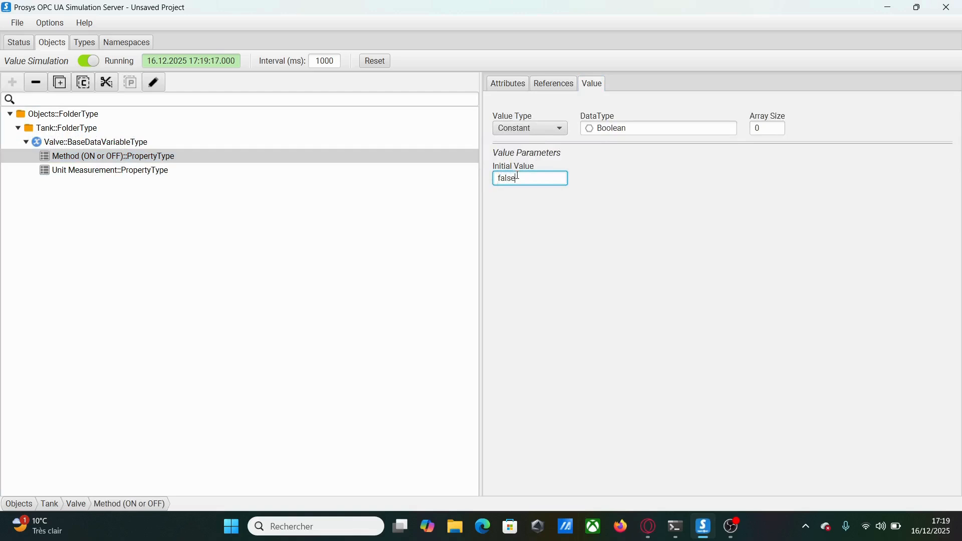
{"action": "left_click", "coordinate": [212, 175]}
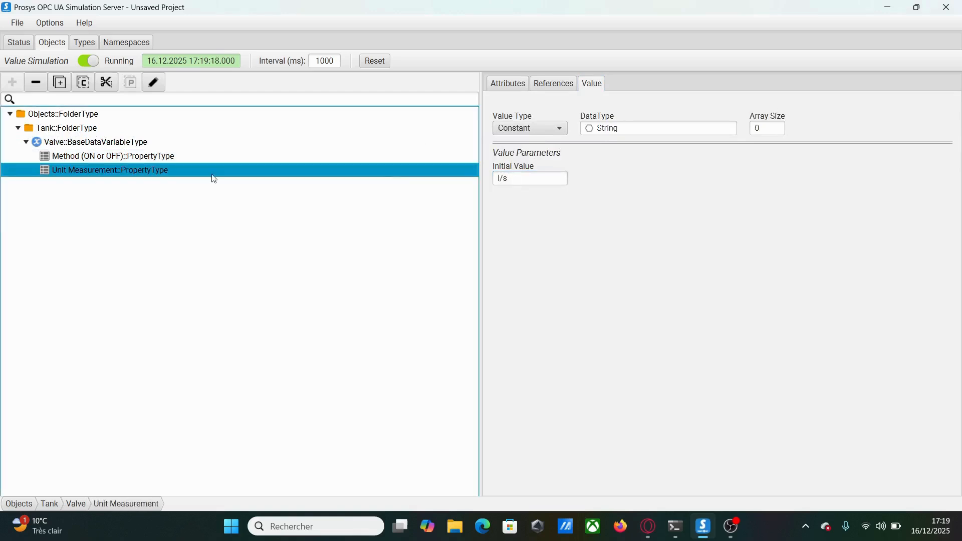
{"action": "double_click", "coordinate": [519, 177]}
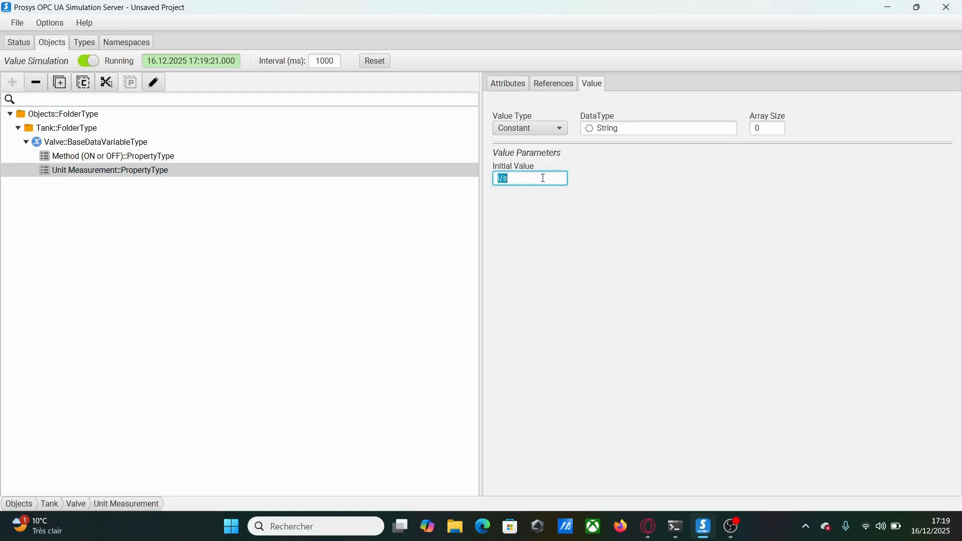
{"action": "type", "text": "l"}
{"action": "left_click", "coordinate": [348, 226]}
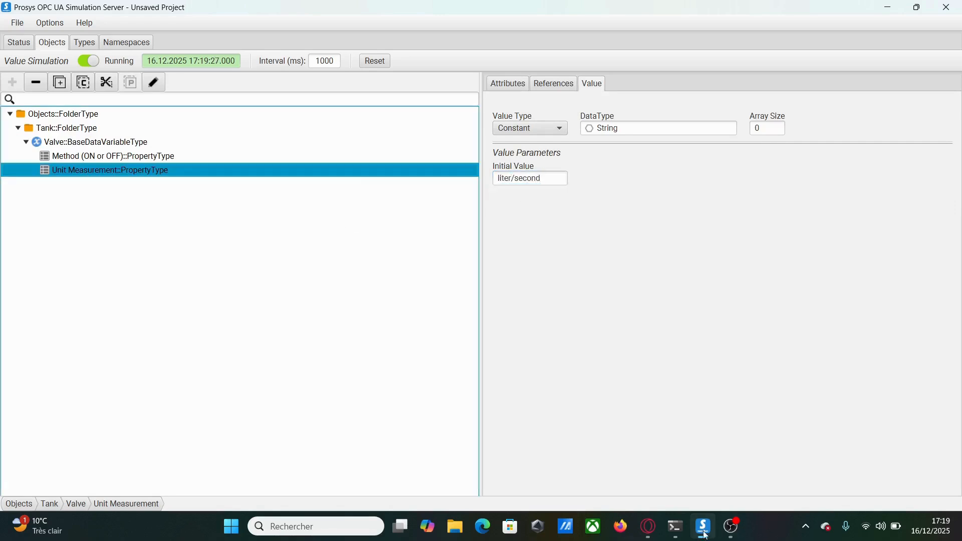
Step: Return to Node-RED and trigger the three inject nodes again to read the changed server values
{"action": "left_click", "coordinate": [649, 527]}
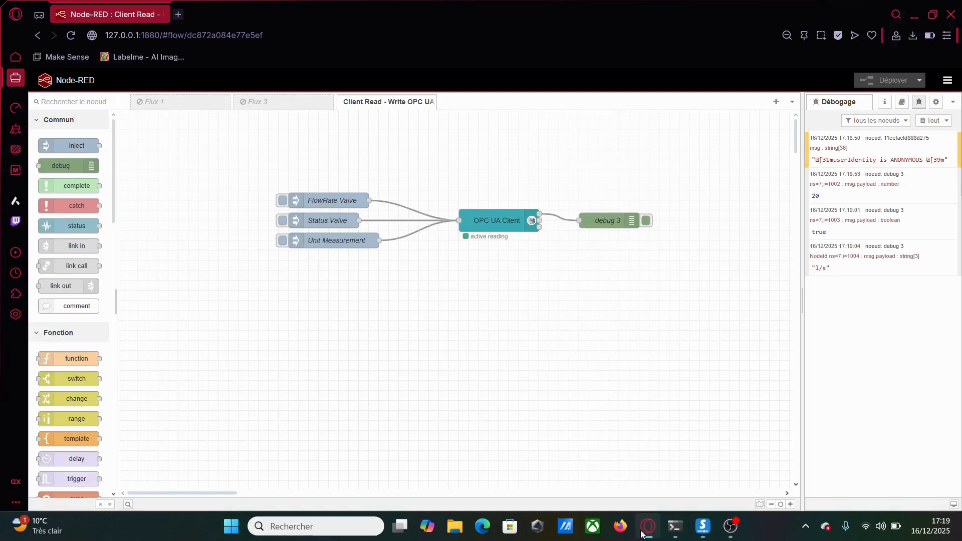
{"action": "left_click", "coordinate": [283, 201]}
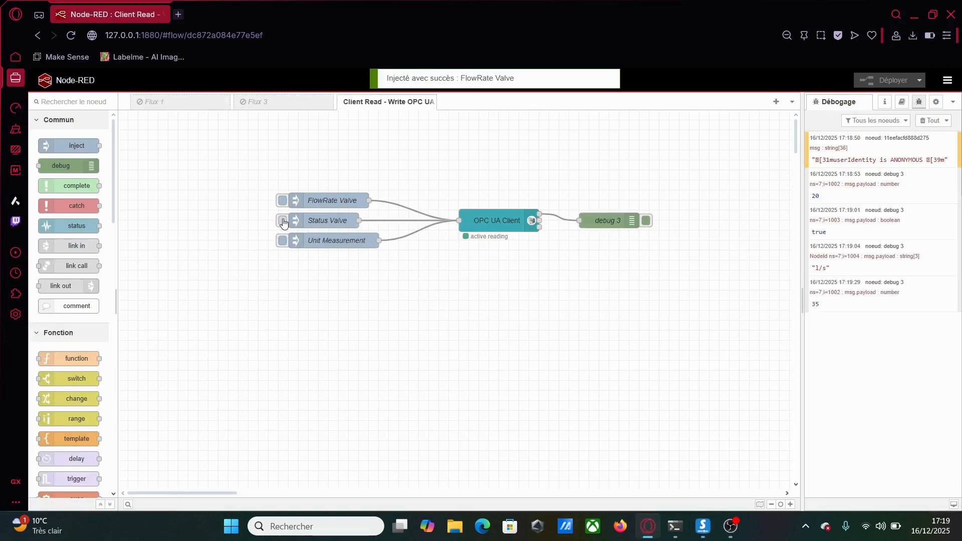
{"action": "left_click", "coordinate": [283, 221]}
{"action": "left_click", "coordinate": [282, 241]}
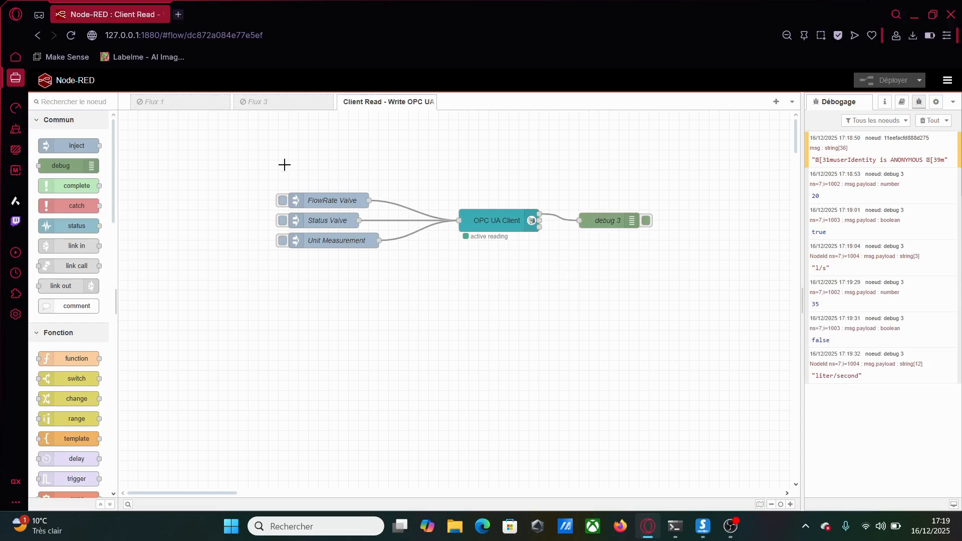
Step: Move all the flow's nodes higher on the canvas and group them together
{"action": "left_click_drag", "start_coordinate": [244, 155], "coordinate": [726, 321]}
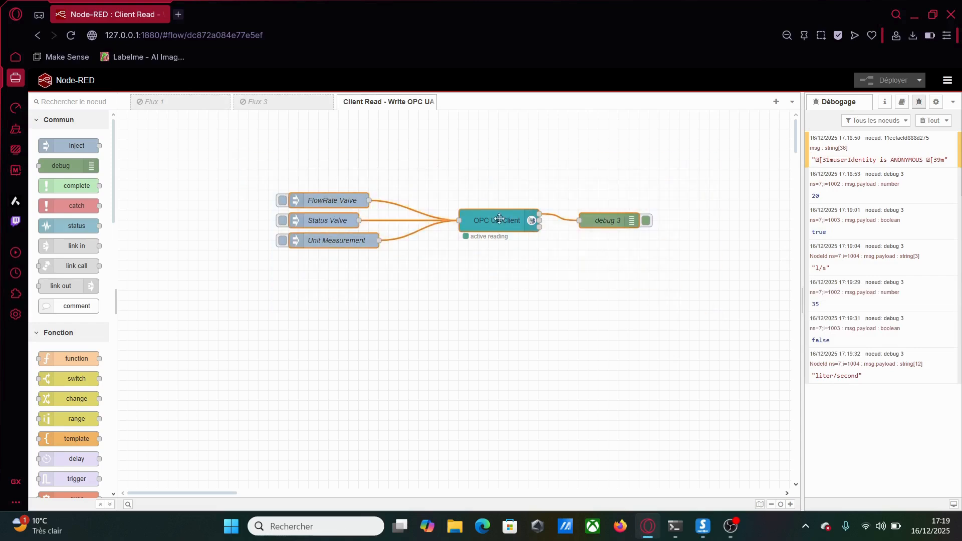
{"action": "left_click_drag", "start_coordinate": [499, 218], "coordinate": [499, 176]}
{"action": "right_click", "coordinate": [499, 176]}
{"action": "mouse_move", "coordinate": [538, 239]}
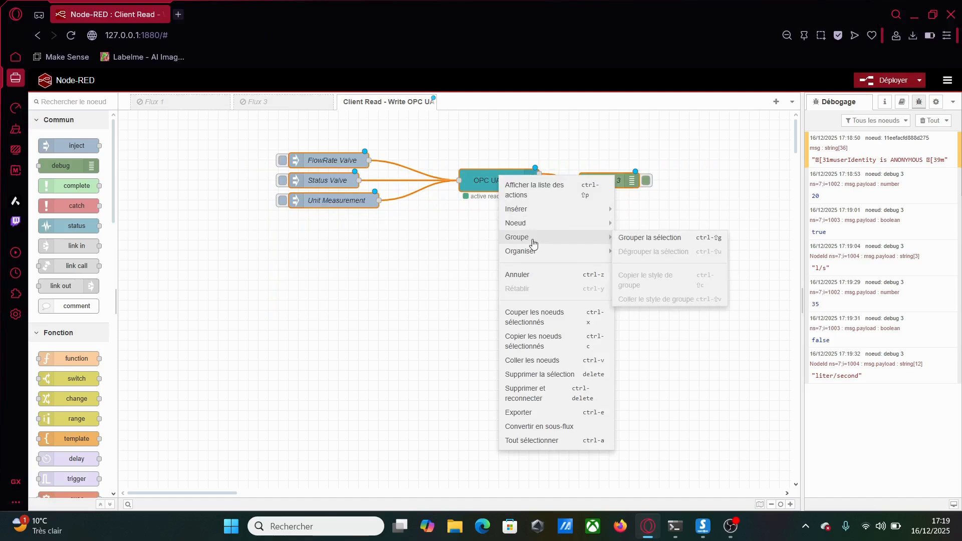
{"action": "left_click", "coordinate": [639, 239]}
{"action": "left_click", "coordinate": [481, 262]}
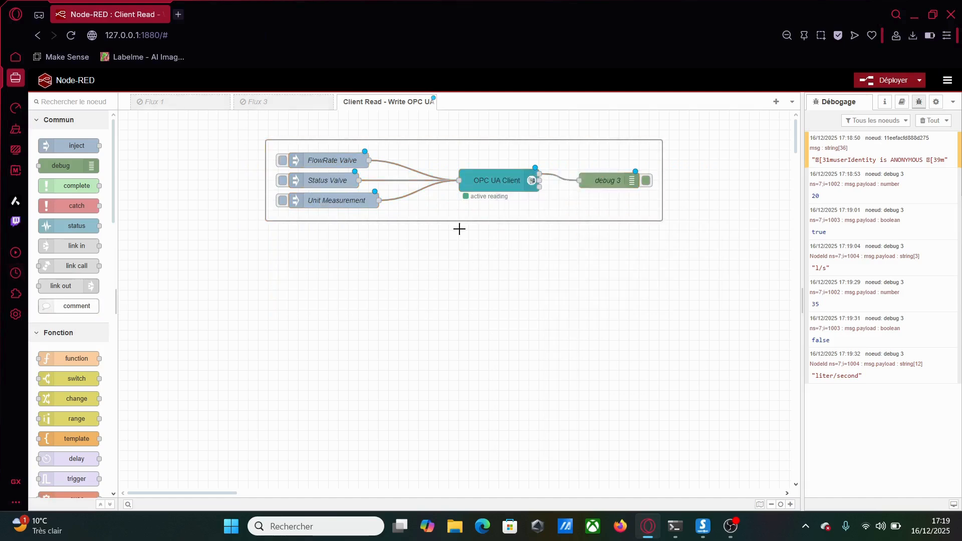
Step: Add a comment node named OPC UA Read Client just below the group's lower edge
{"action": "left_click_drag", "start_coordinate": [54, 301], "coordinate": [290, 227]}
{"action": "double_click", "coordinate": [292, 229]}
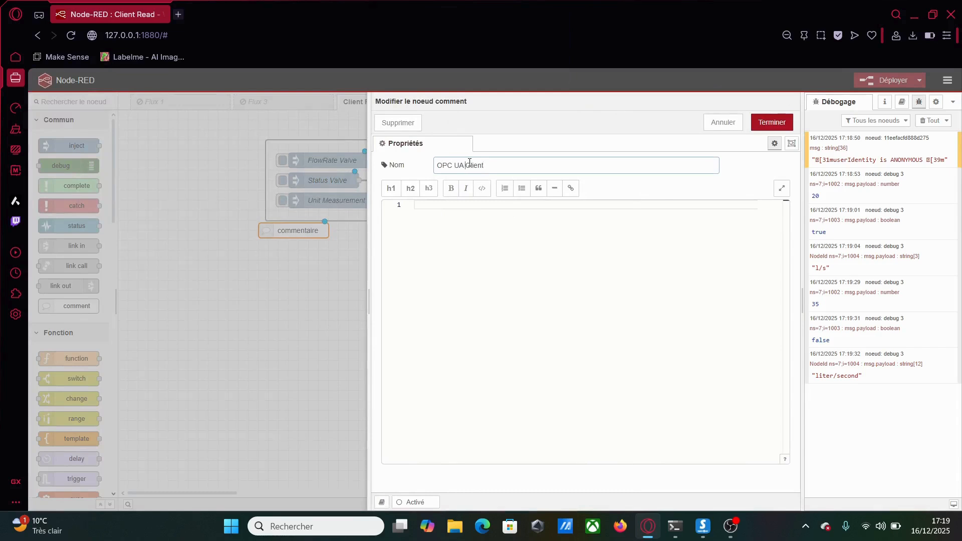
{"action": "type", "text": "Read"}
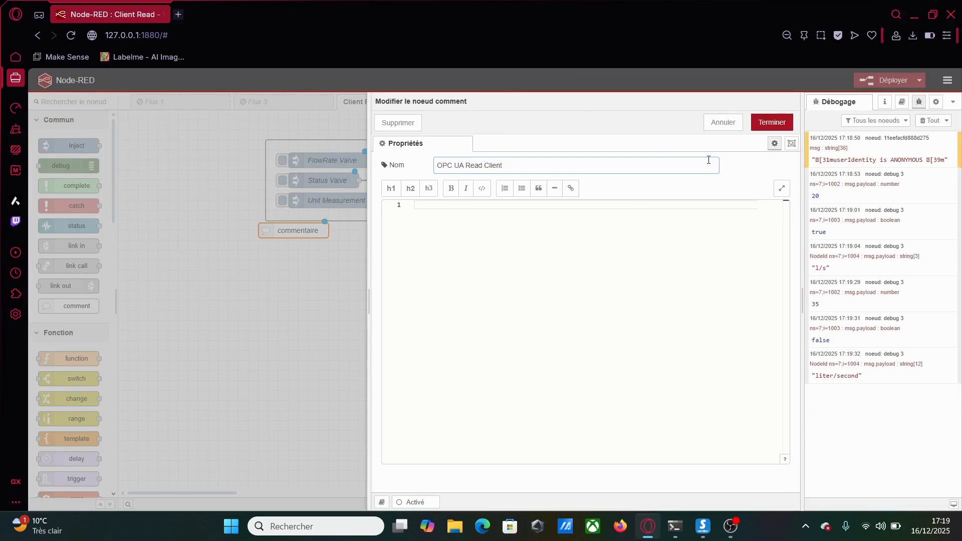
{"action": "left_click", "coordinate": [771, 123]}
{"action": "mouse_move", "coordinate": [304, 226]}
{"action": "left_mouse_down"}
{"action": "mouse_move", "coordinate": [314, 236]}
{"action": "mouse_move", "coordinate": [309, 228]}
{"action": "left_mouse_up"}
{"action": "left_click", "coordinate": [404, 276]}
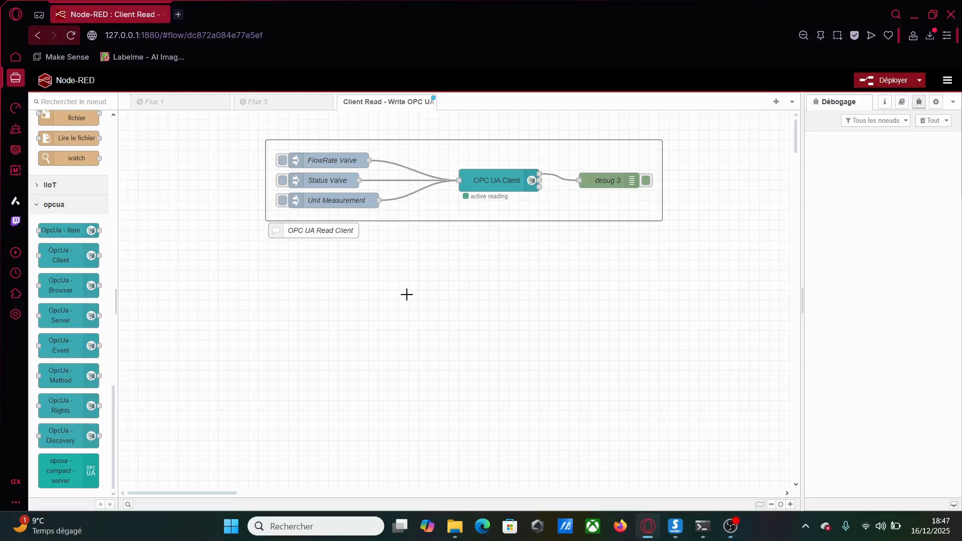
Step: Place a copy of the OPC UA Client node on the canvas directly below the grouped original
{"action": "left_click", "coordinate": [507, 185]}
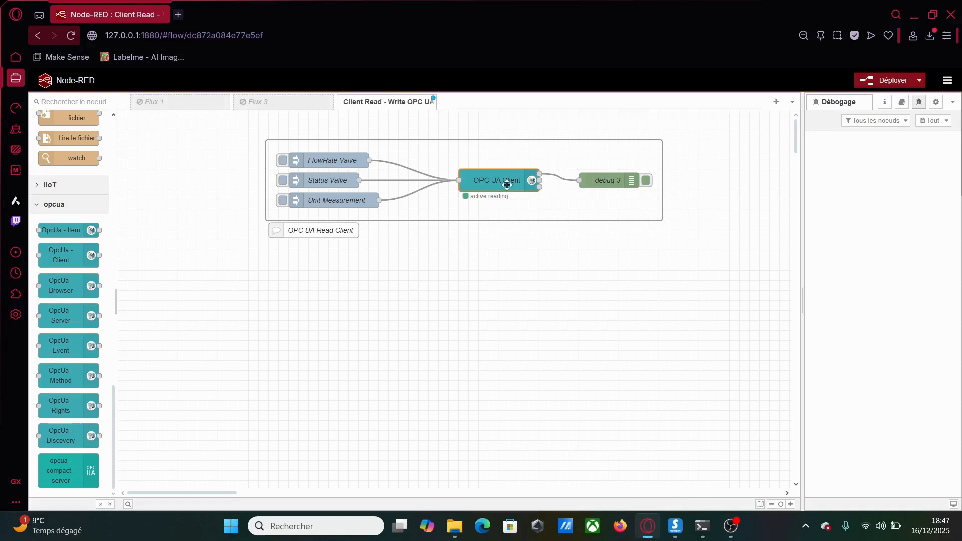
{"action": "key", "text": "ctrl+c"}
{"action": "key", "text": "ctrl+v"}
{"action": "left_click", "coordinate": [500, 288]}
{"action": "left_click", "coordinate": [452, 392]}
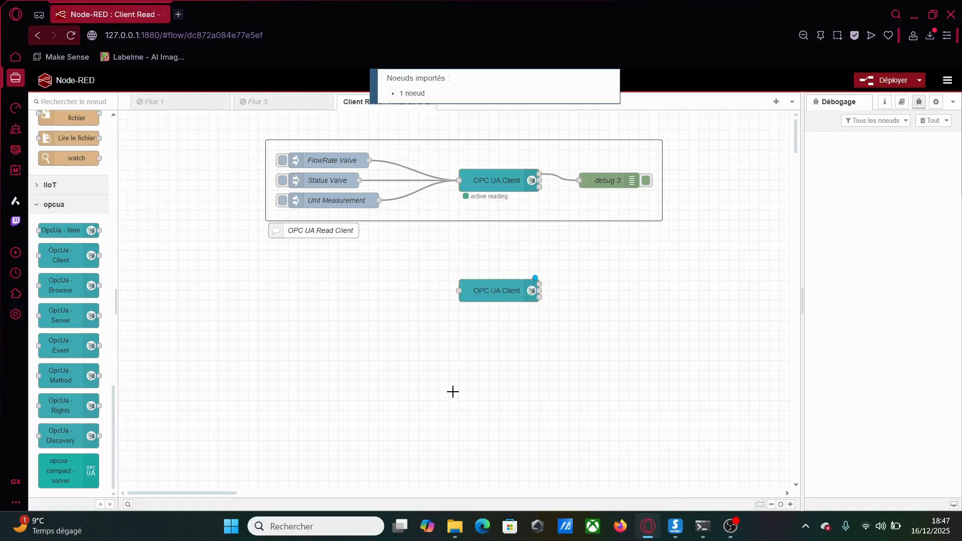
Step: Set the copied OPC UA Client's action to WRITE and save the node
{"action": "double_click", "coordinate": [509, 300]}
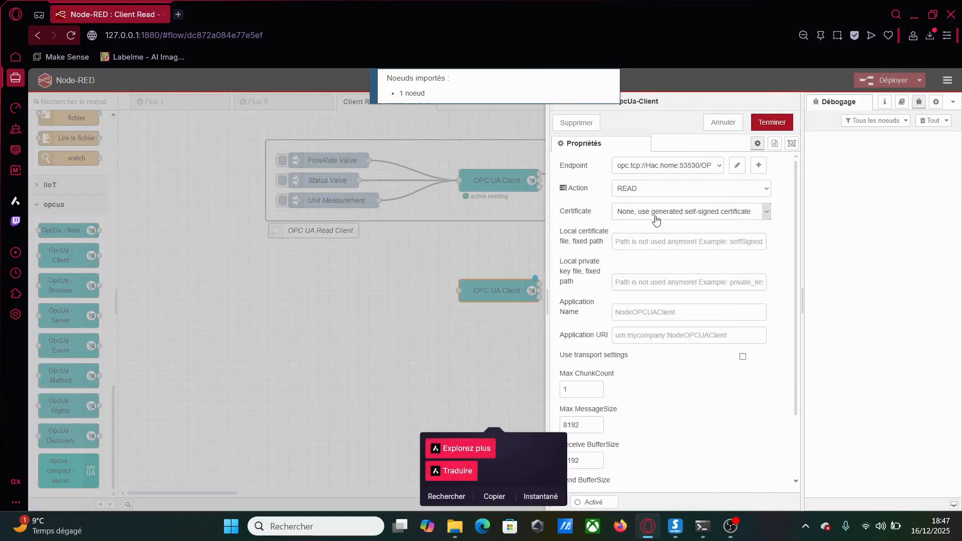
{"action": "left_click", "coordinate": [661, 189]}
{"action": "left_click", "coordinate": [652, 219]}
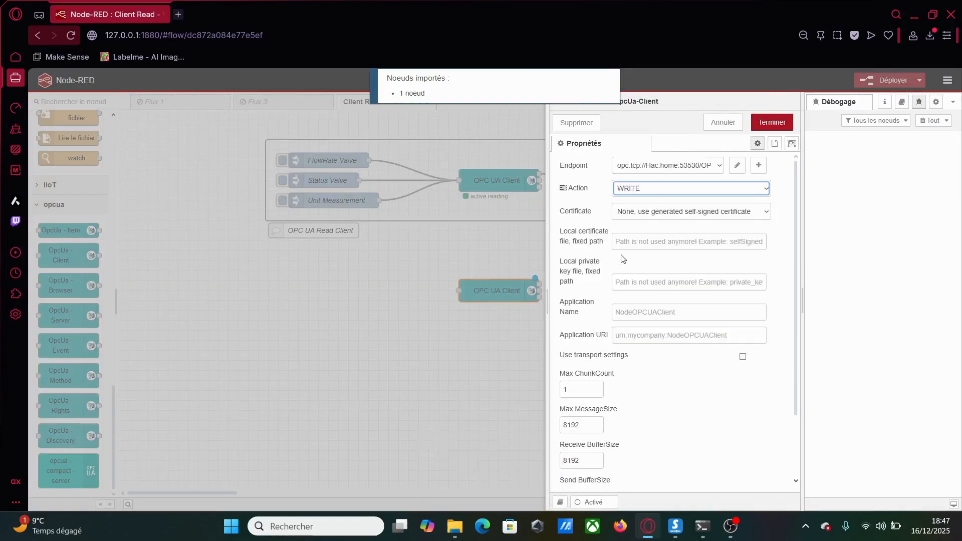
{"action": "left_click", "coordinate": [772, 126]}
Step: Place a copy of the debug node beside the new OPC UA Client and wire the client's first output to it
{"action": "left_click", "coordinate": [609, 181]}
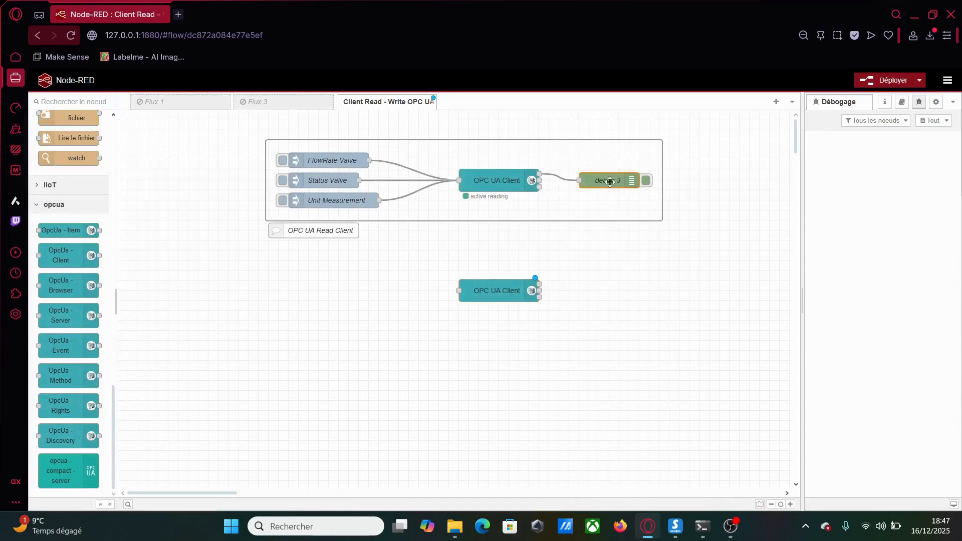
{"action": "key", "text": "ctrl+c"}
{"action": "key", "text": "ctrl+v"}
{"action": "left_click", "coordinate": [612, 287]}
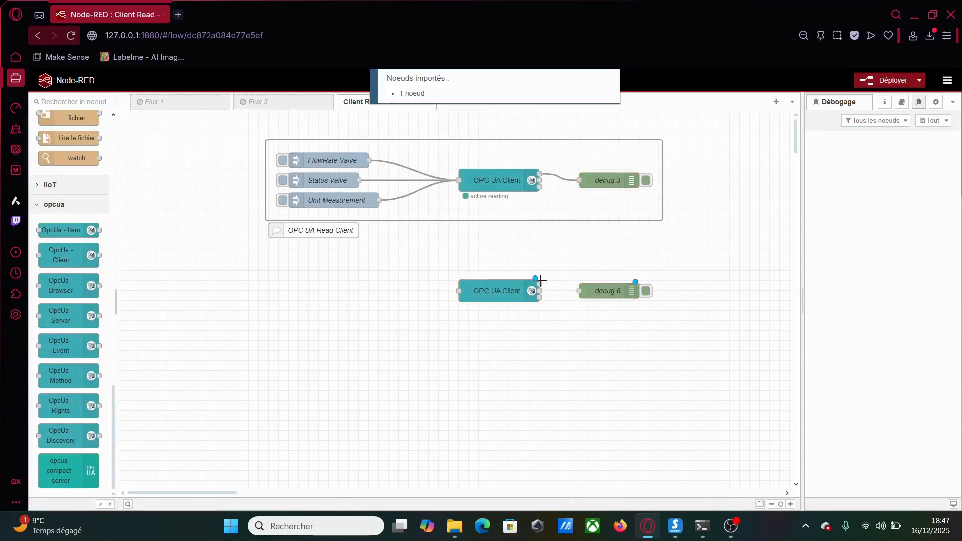
{"action": "left_click_drag", "start_coordinate": [539, 283], "coordinate": [580, 291]}
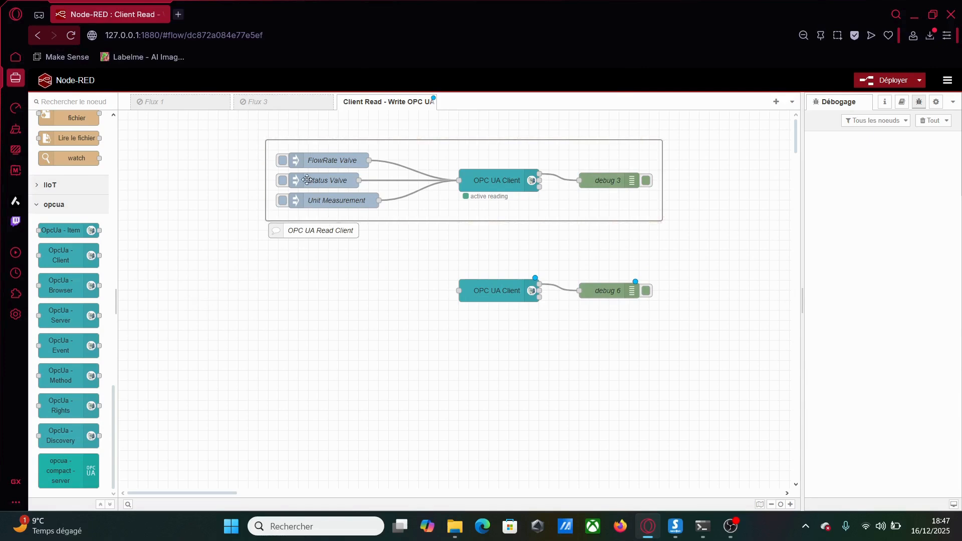
Step: Place a copy of the FlowRate Valve inject node level with the write client, ahead of its input
{"action": "left_click", "coordinate": [322, 159]}
{"action": "key", "text": "ctrl+c"}
{"action": "key", "text": "ctrl+v"}
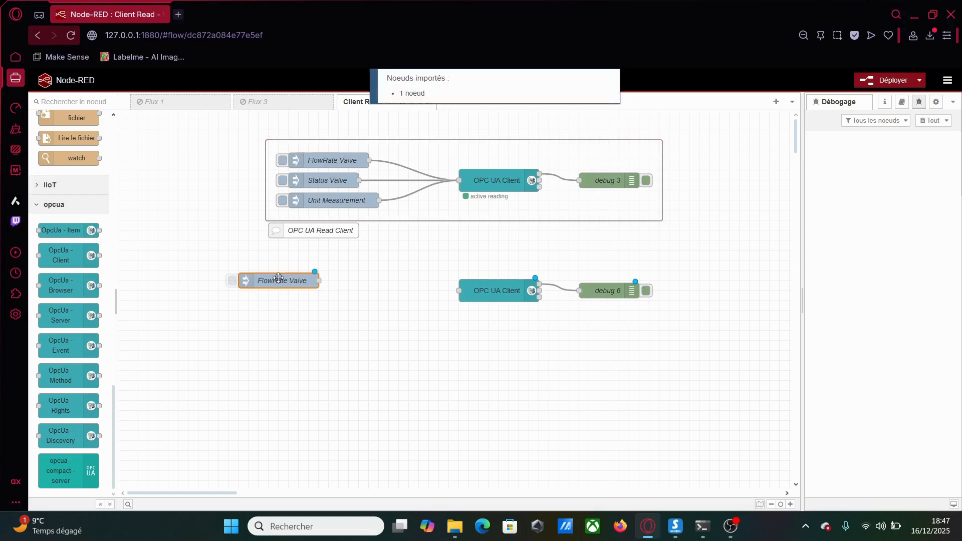
{"action": "left_click", "coordinate": [255, 291]}
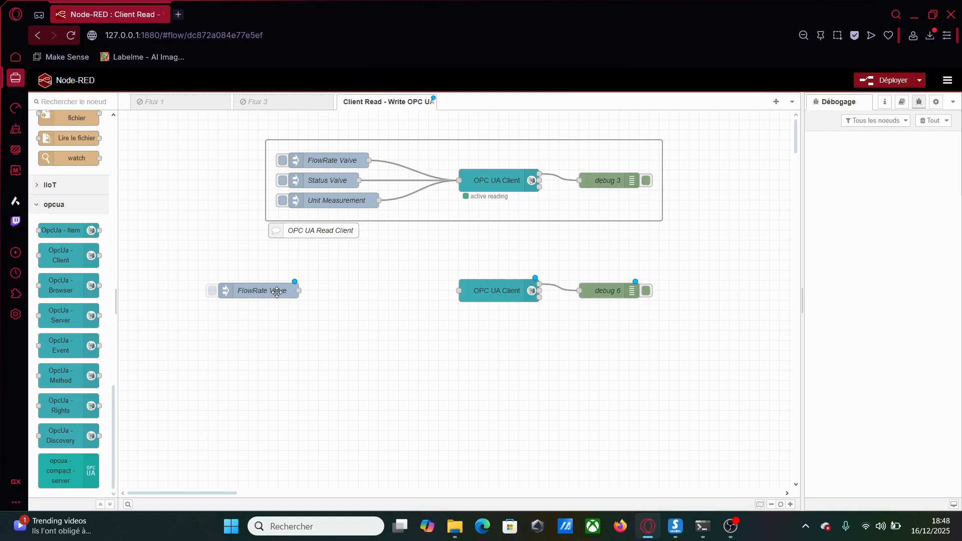
Step: Stack two copies of the Status Valve inject node beneath the copied FlowRate Valve node
{"action": "left_click", "coordinate": [332, 184]}
{"action": "key", "text": "ctrl+c"}
{"action": "key", "text": "ctrl+v"}
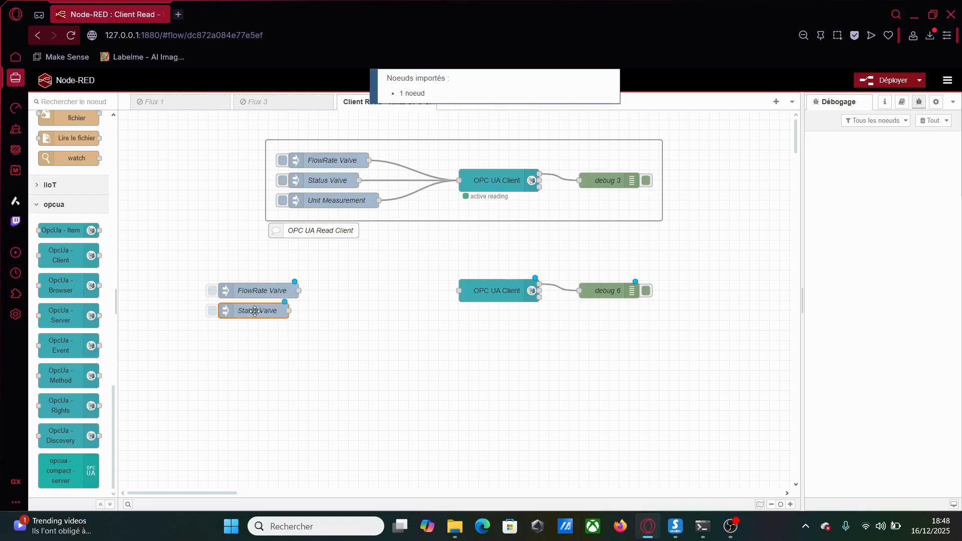
{"action": "left_click", "coordinate": [255, 311]}
{"action": "key", "text": "ctrl+v"}
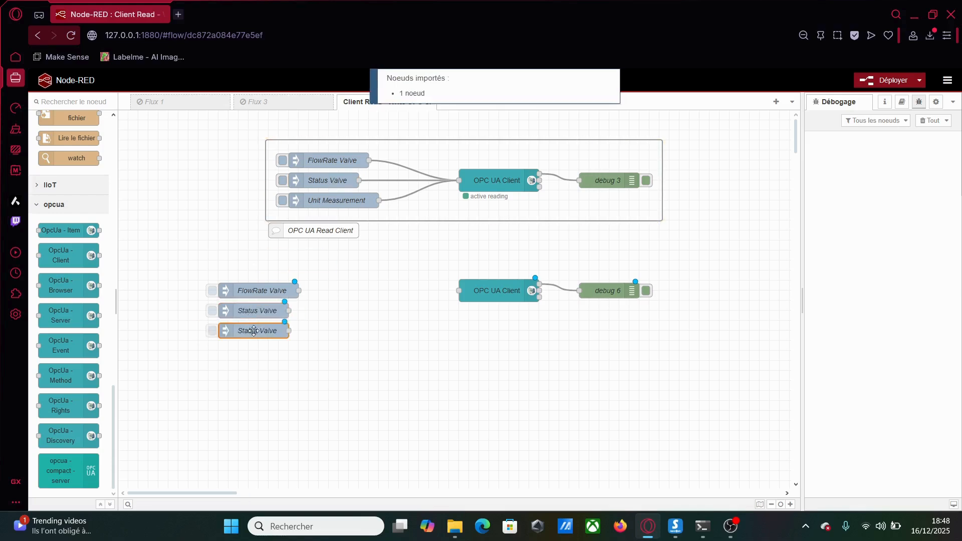
{"action": "left_click", "coordinate": [253, 331]}
Step: Stack two copies of the Unit Measurement inject node beneath the copied Status Valve nodes
{"action": "left_click", "coordinate": [330, 201]}
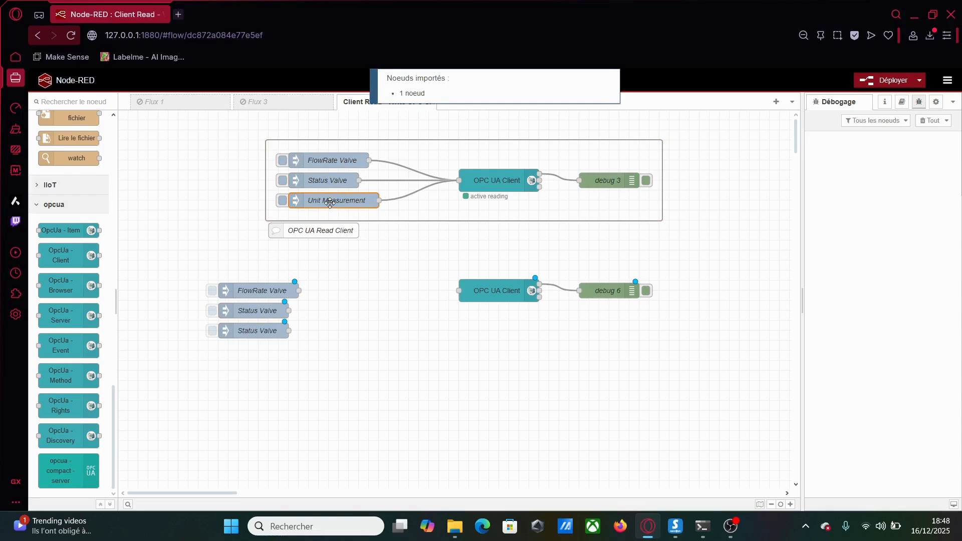
{"action": "key", "text": "ctrl+c"}
{"action": "key", "text": "ctrl+v"}
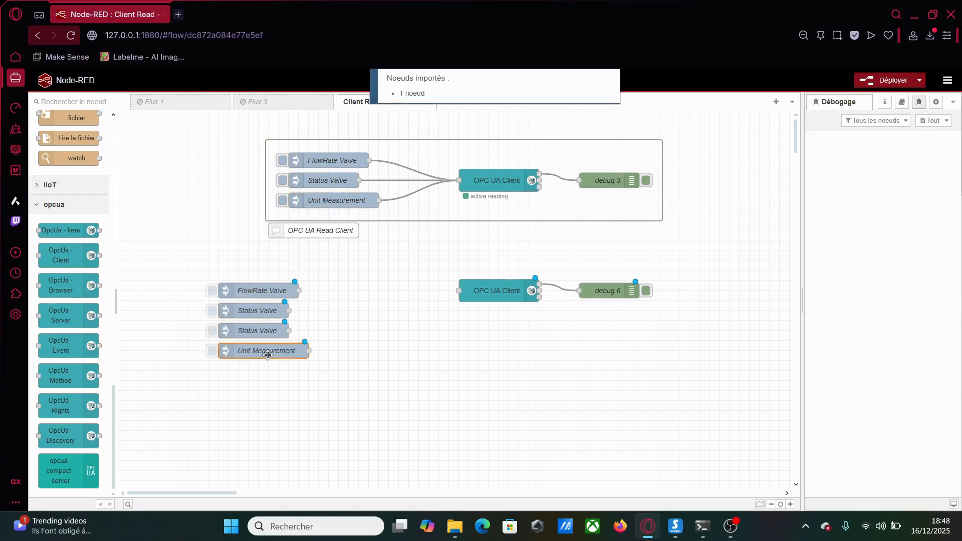
{"action": "left_click", "coordinate": [267, 354]}
{"action": "key", "text": "ctrl+v"}
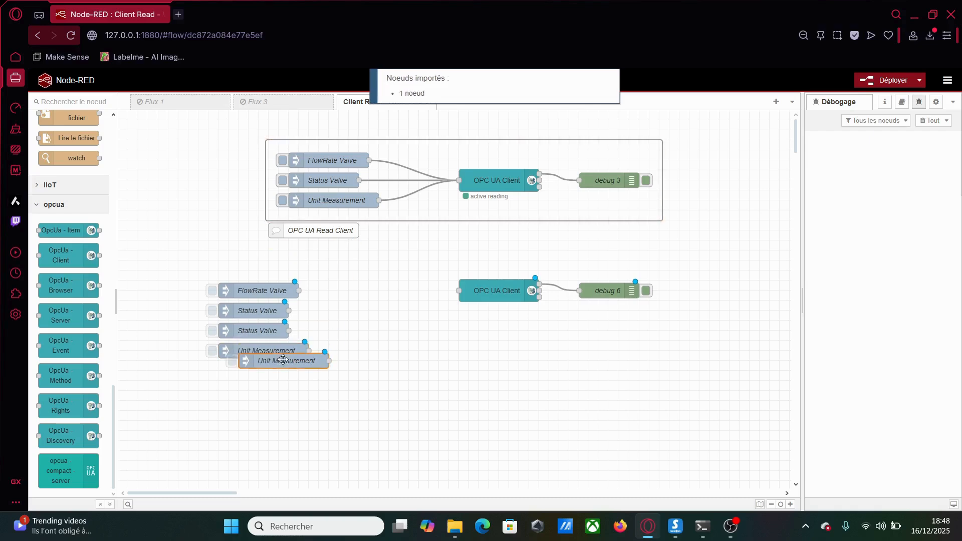
{"action": "left_click", "coordinate": [273, 370]}
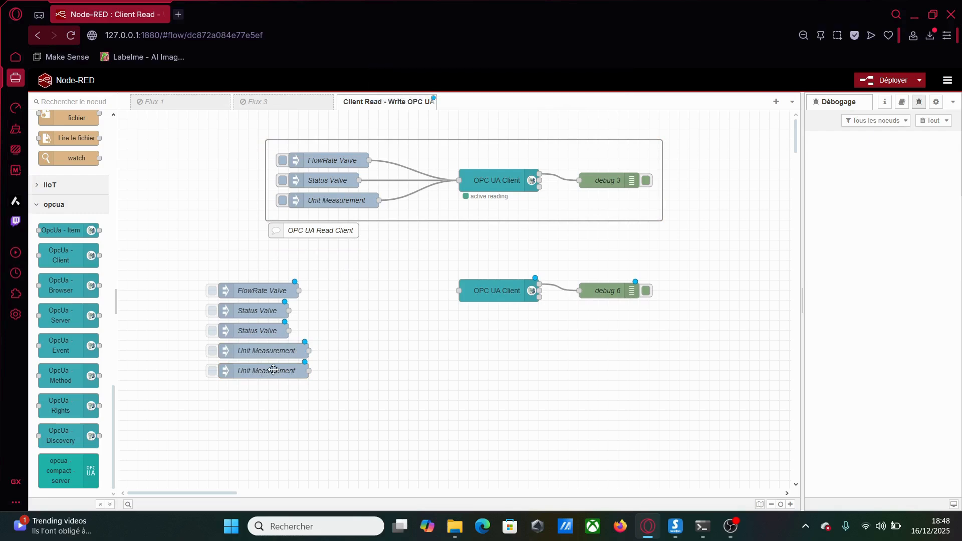
Step: Add an OpcUa-Item node between the copied FlowRate Valve node and the write client
{"action": "left_click", "coordinate": [261, 290]}
{"action": "left_click", "coordinate": [172, 310]}
{"action": "left_click_drag", "start_coordinate": [60, 229], "coordinate": [360, 289]}
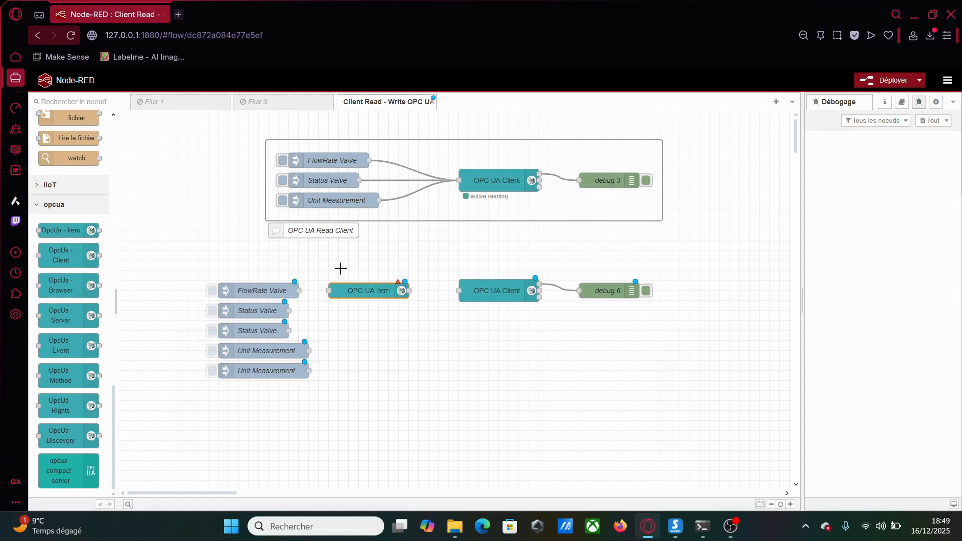
Step: Set the copied FlowRate Valve node's payload to the number 50 and save it
{"action": "left_click", "coordinate": [260, 291]}
{"action": "double_click", "coordinate": [260, 290]}
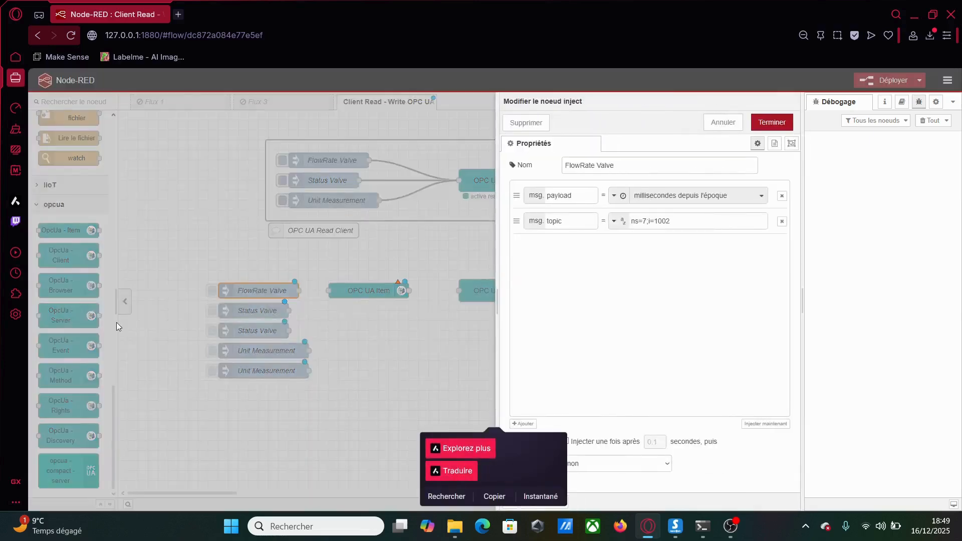
{"action": "left_click", "coordinate": [624, 196]}
{"action": "left_click", "coordinate": [652, 254]}
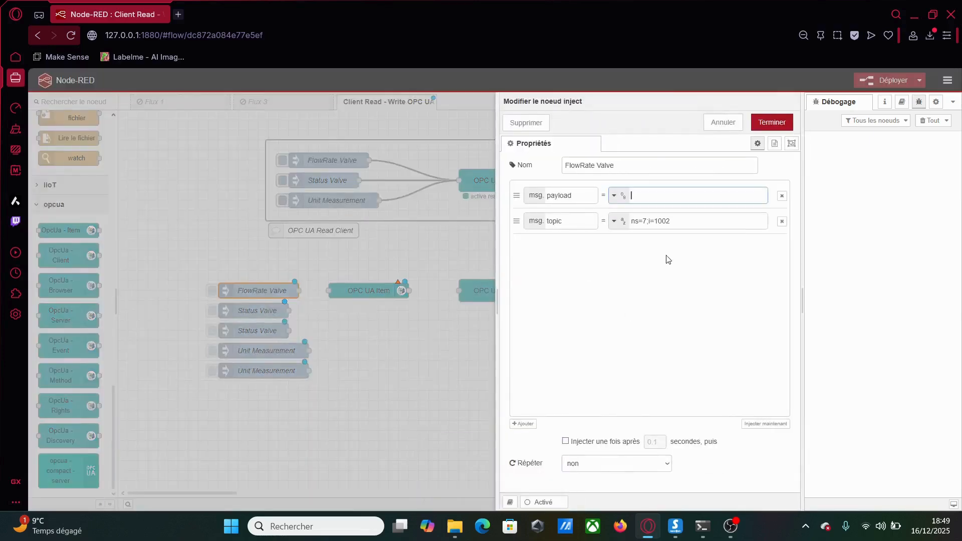
{"action": "type", "text": "50"}
{"action": "left_click", "coordinate": [771, 122]}
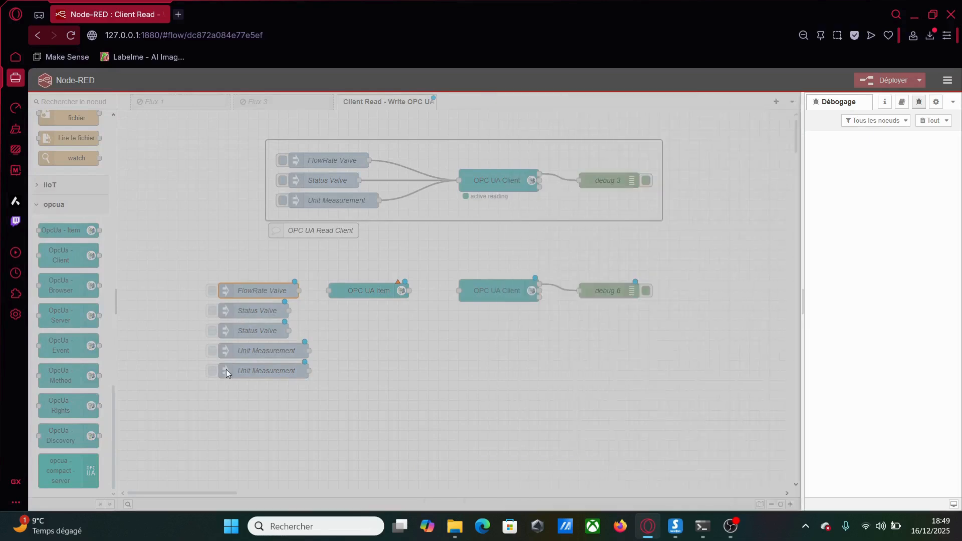
Step: Configure the OPC UA Item with item ns=7;i=1002, type Int16 and name FlowRate, and wire it between the copied FlowRate Valve and the write client
{"action": "double_click", "coordinate": [347, 297]}
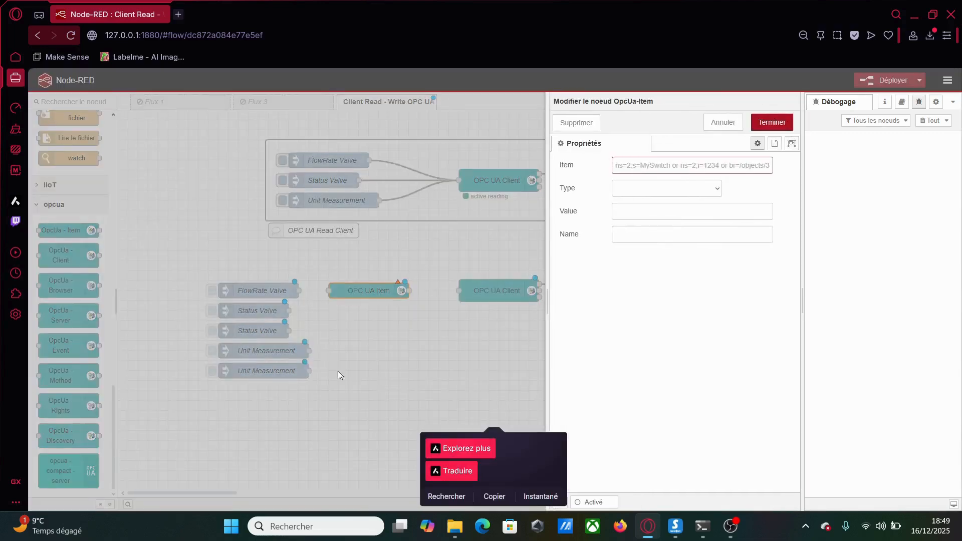
{"action": "left_click", "coordinate": [654, 167]}
{"action": "type", "text": "ns=7;i"}
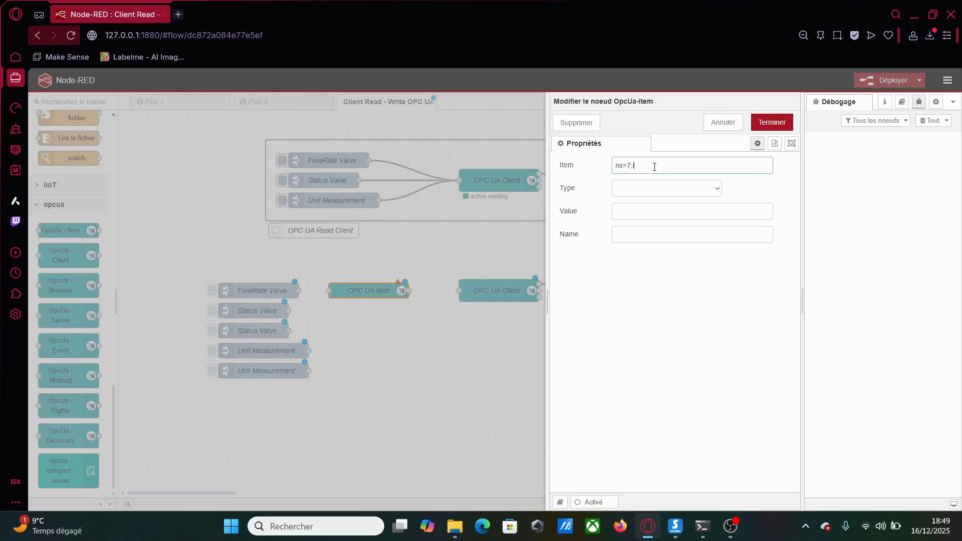
{"action": "type", "text": "=1002"}
{"action": "left_click", "coordinate": [653, 189]}
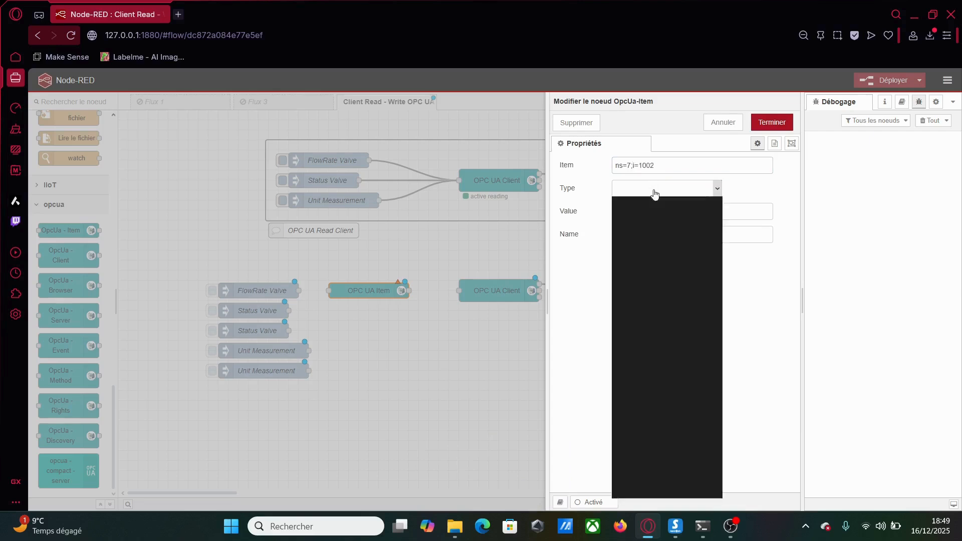
{"action": "left_click", "coordinate": [654, 217]}
{"action": "left_click", "coordinate": [653, 240]}
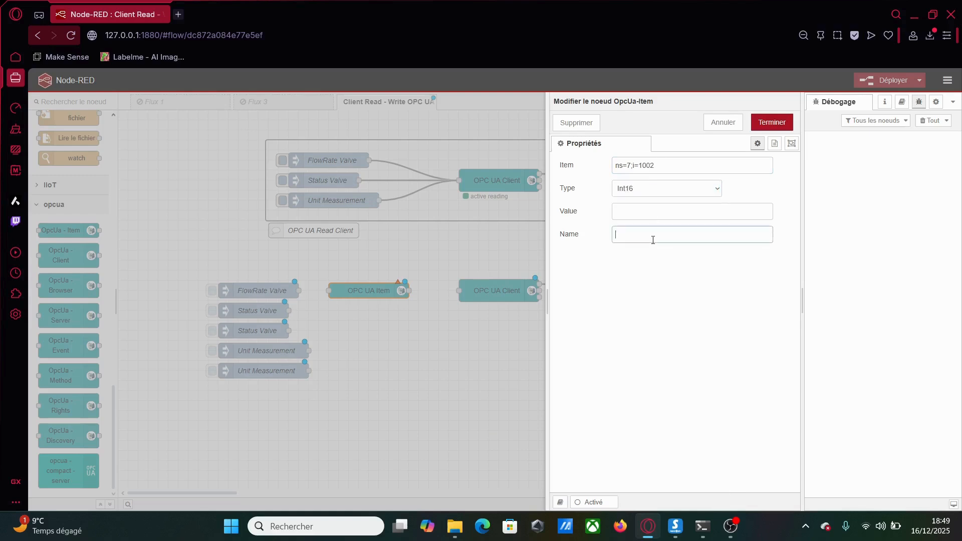
{"action": "type", "text": "FlowRate"}
{"action": "left_click", "coordinate": [760, 125]}
{"action": "left_click_drag", "start_coordinate": [299, 291], "coordinate": [329, 291]}
{"action": "left_click_drag", "start_coordinate": [389, 291], "coordinate": [459, 291]}
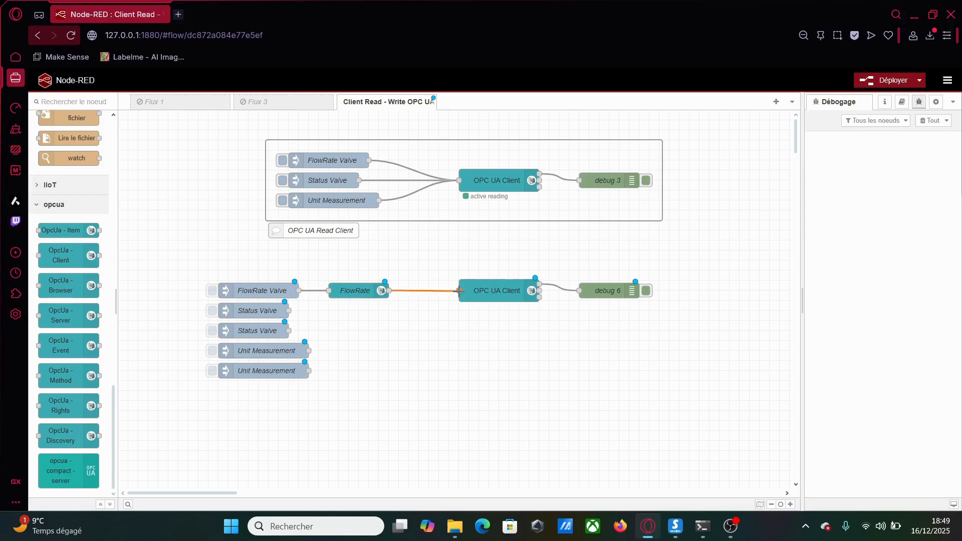
Step: Give the upper Status Valve copy a boolean payload of true and rename it Valve ON
{"action": "double_click", "coordinate": [259, 312]}
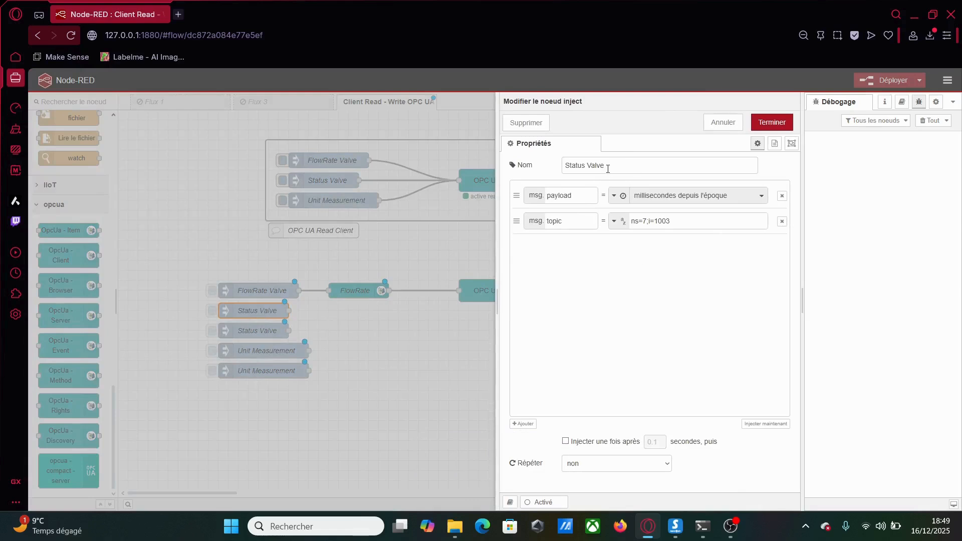
{"action": "left_click", "coordinate": [621, 196]}
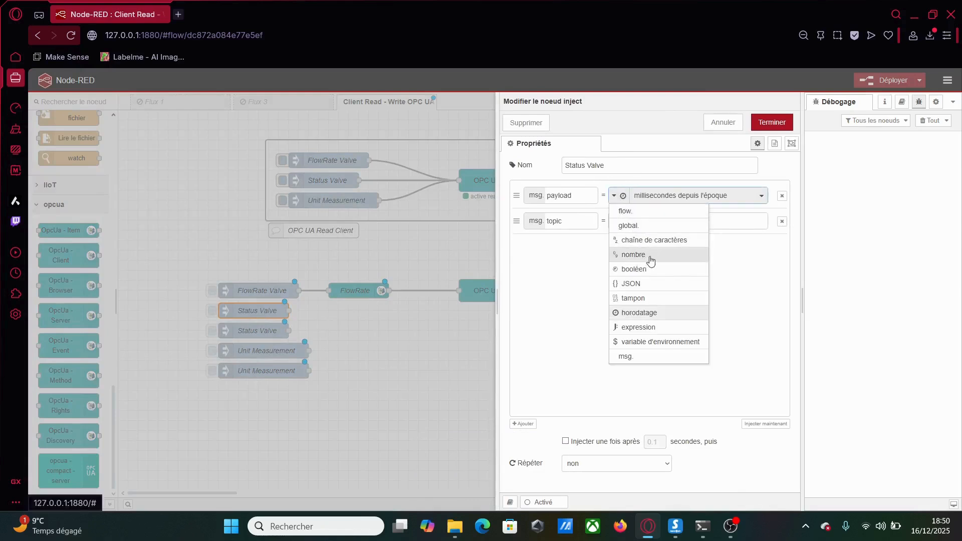
{"action": "left_click", "coordinate": [633, 269]}
{"action": "triple_click", "coordinate": [594, 167]}
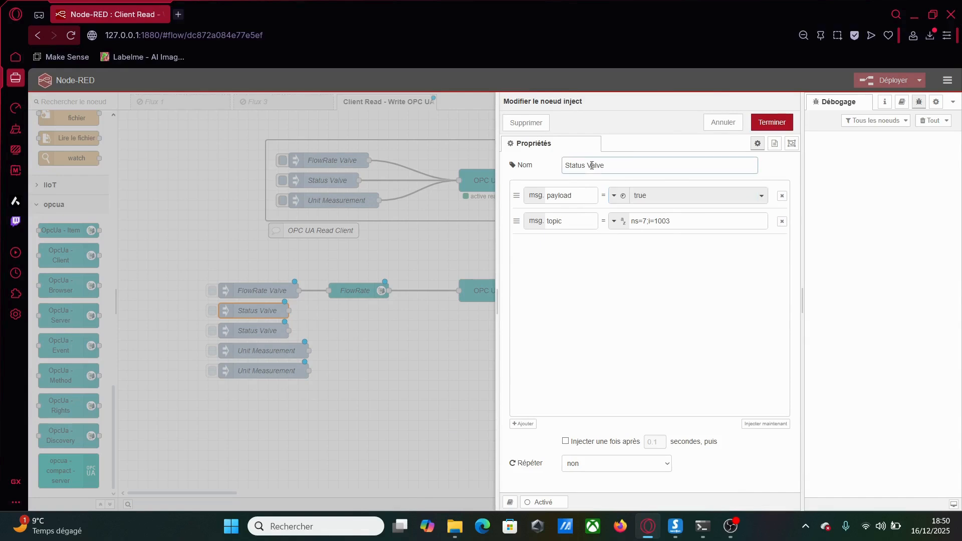
{"action": "type", "text": "Valve On"}
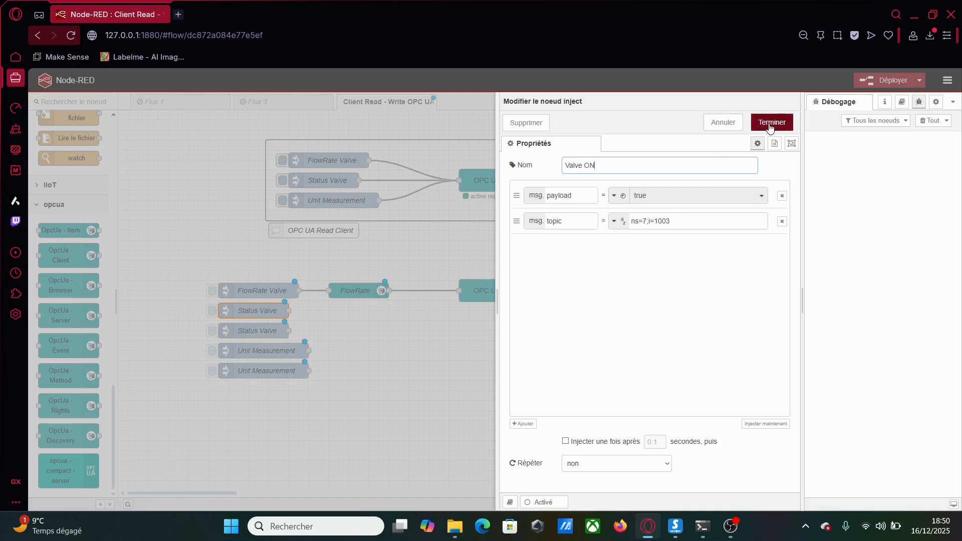
Step: Extend the Valve ON topic to ns=7;i=1003;datatype=Boolean, copy the full topic text and save the node
{"action": "left_click", "coordinate": [687, 219]}
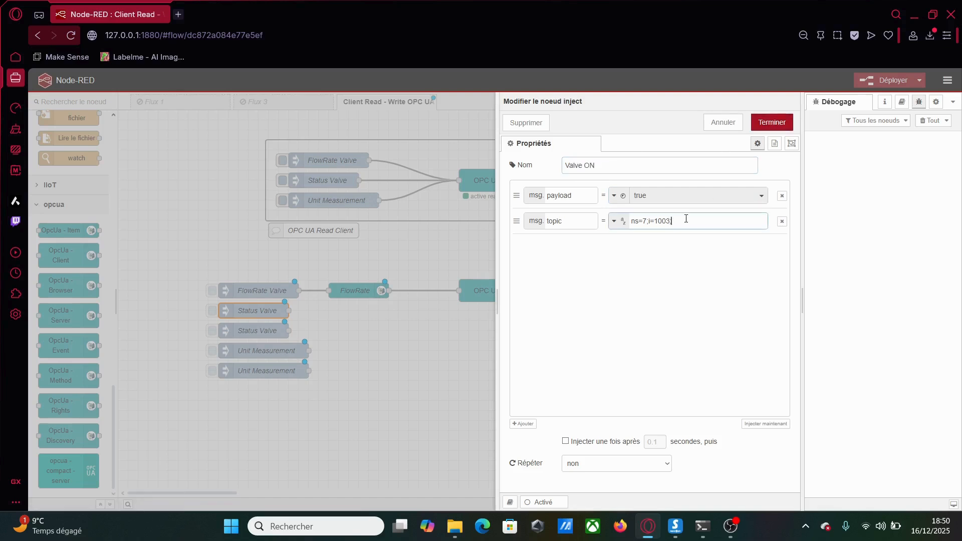
{"action": "type", "text": ";datatype=Boolean"}
{"action": "triple_click", "coordinate": [686, 221]}
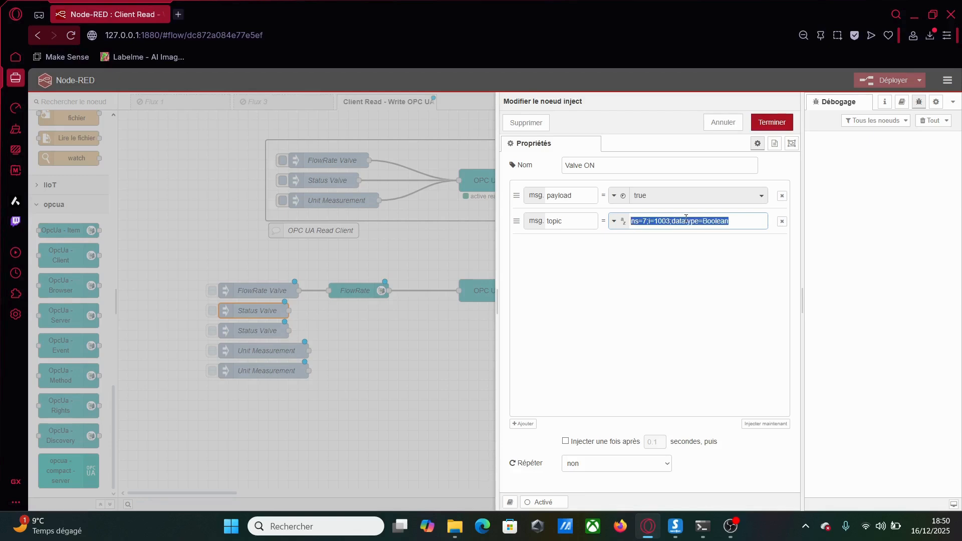
{"action": "left_click", "coordinate": [772, 121]}
Step: Replace the topic of the remaining Status Valve copy in the write flow with the copied text ns=7;i=1003;datatype=Boolean
{"action": "double_click", "coordinate": [256, 331]}
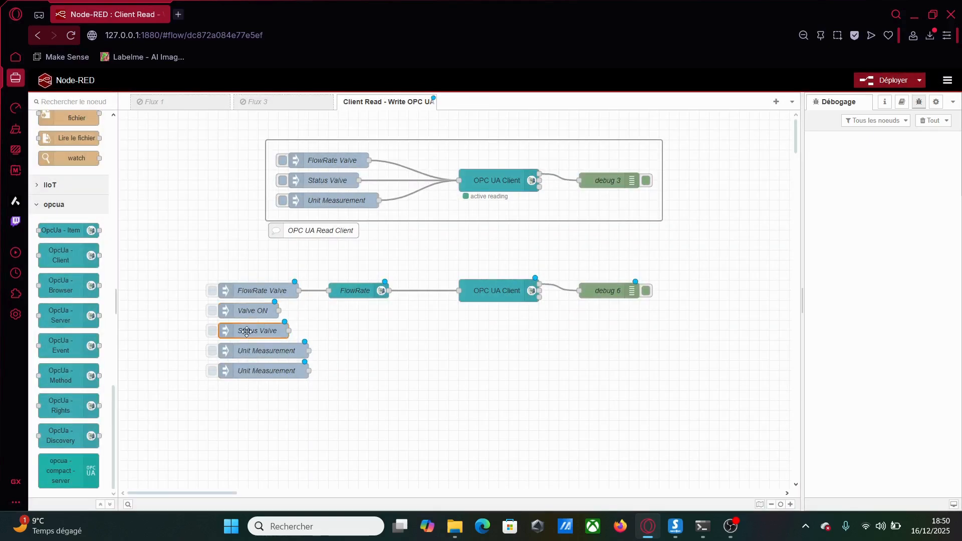
{"action": "triple_click", "coordinate": [626, 221]}
{"action": "key", "text": "ctrl+v"}
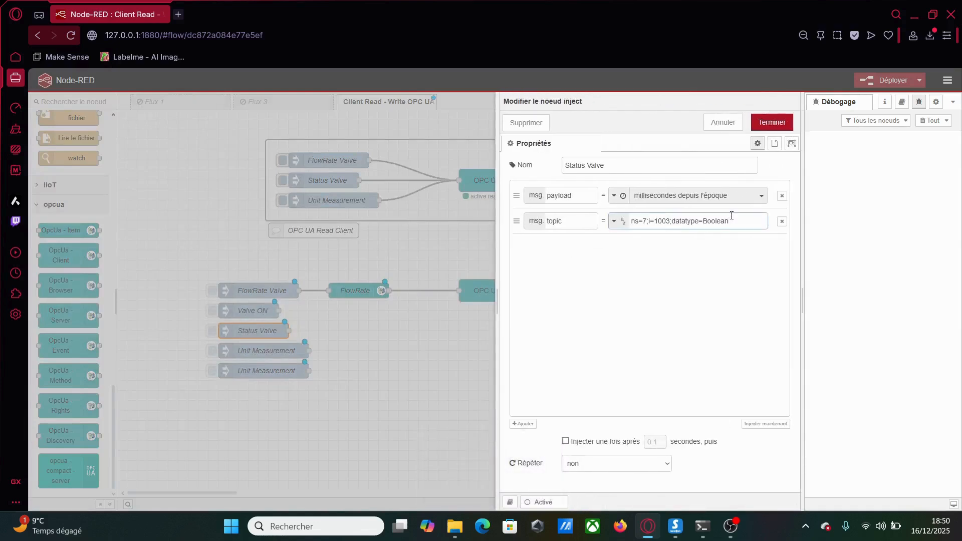
Step: Give this Status Valve copy a boolean payload of false, rename it Valve OFF and save it
{"action": "left_click", "coordinate": [710, 199]}
{"action": "left_click", "coordinate": [622, 197]}
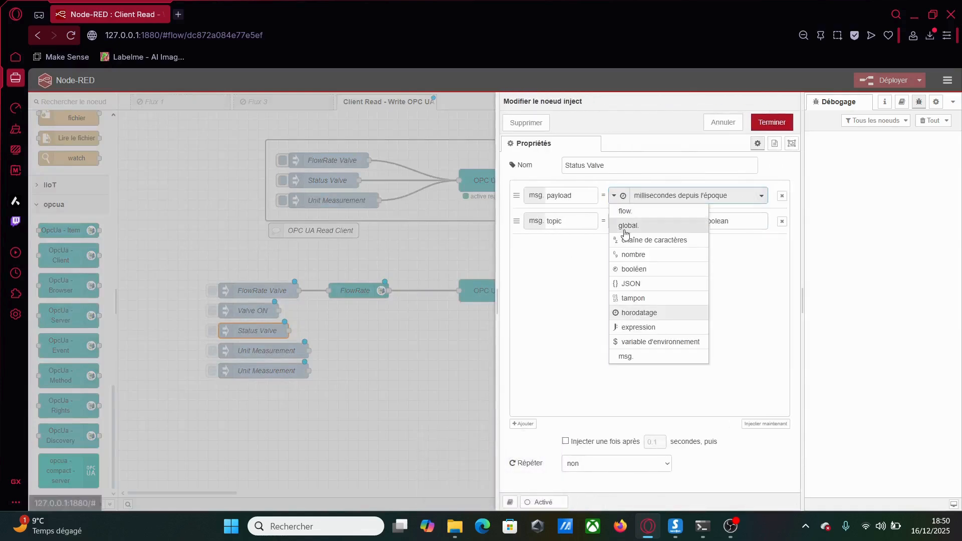
{"action": "left_click", "coordinate": [637, 266]}
{"action": "left_click", "coordinate": [652, 196]}
{"action": "left_click", "coordinate": [646, 225]}
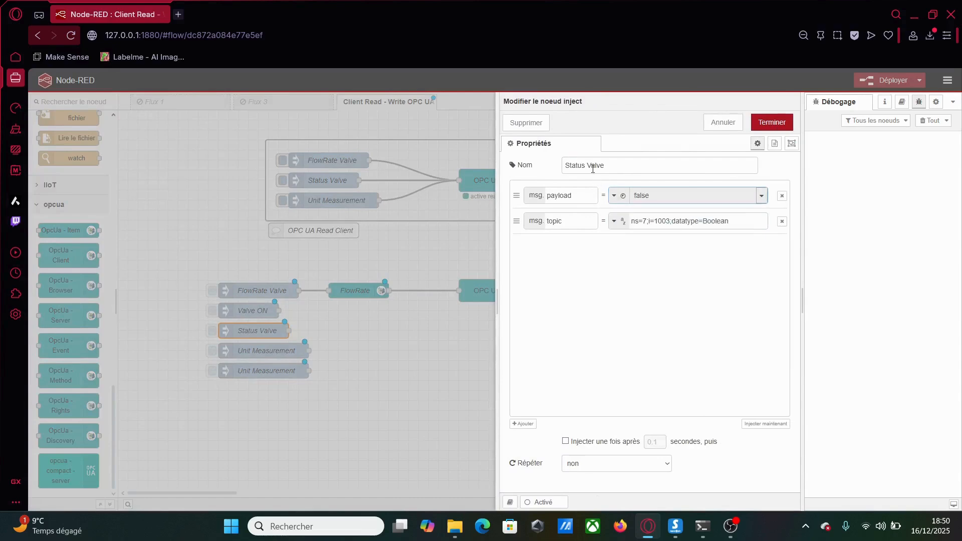
{"action": "triple_click", "coordinate": [593, 169]}
{"action": "type", "text": "Valve OFF"}
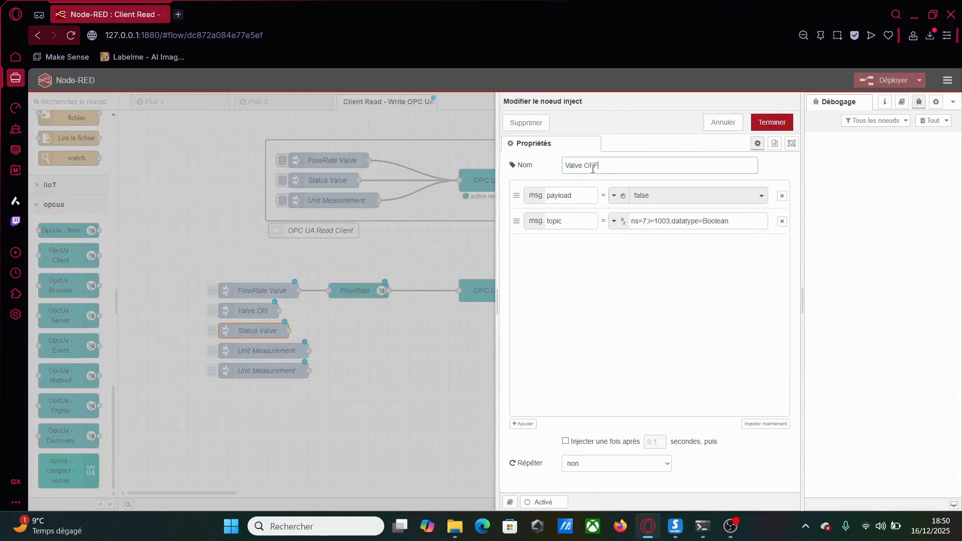
{"action": "left_click", "coordinate": [772, 122]}
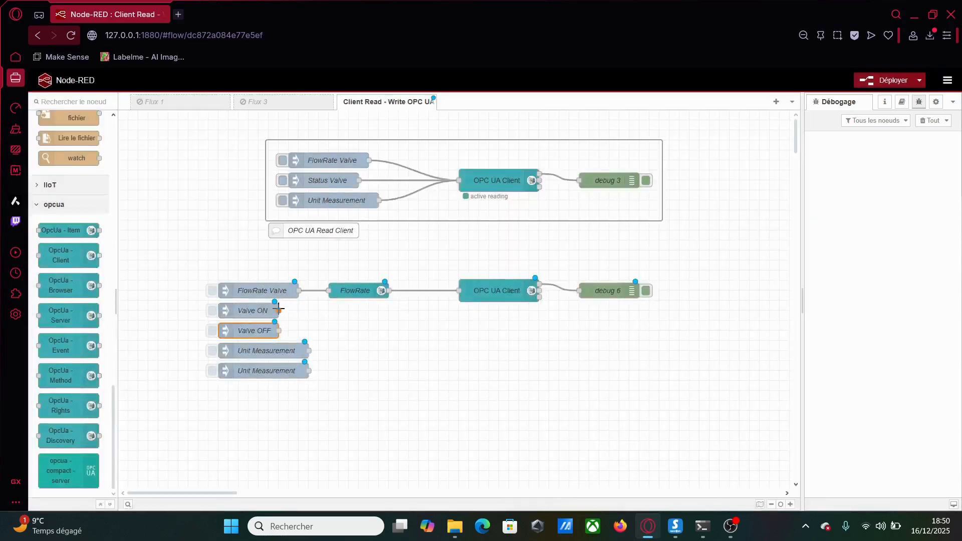
Step: Wire the Valve ON and Valve OFF nodes to the input of the write OPC UA Client
{"action": "left_click_drag", "start_coordinate": [279, 311], "coordinate": [459, 291]}
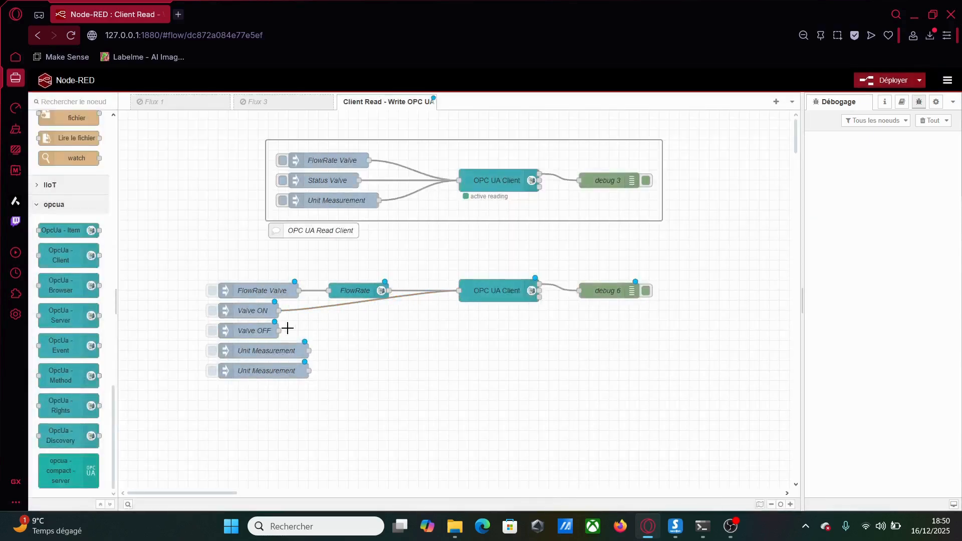
{"action": "left_click_drag", "start_coordinate": [280, 330], "coordinate": [459, 291]}
Step: Rename the upper Unit Measurement copy to Unit Measurement (l/s) and give it the string payload l/s
{"action": "double_click", "coordinate": [289, 354]}
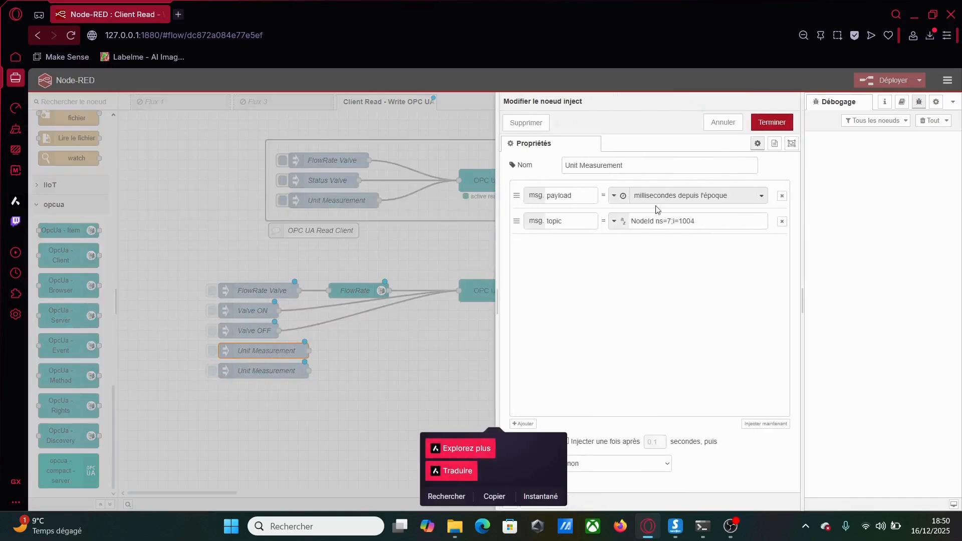
{"action": "left_click", "coordinate": [648, 165]}
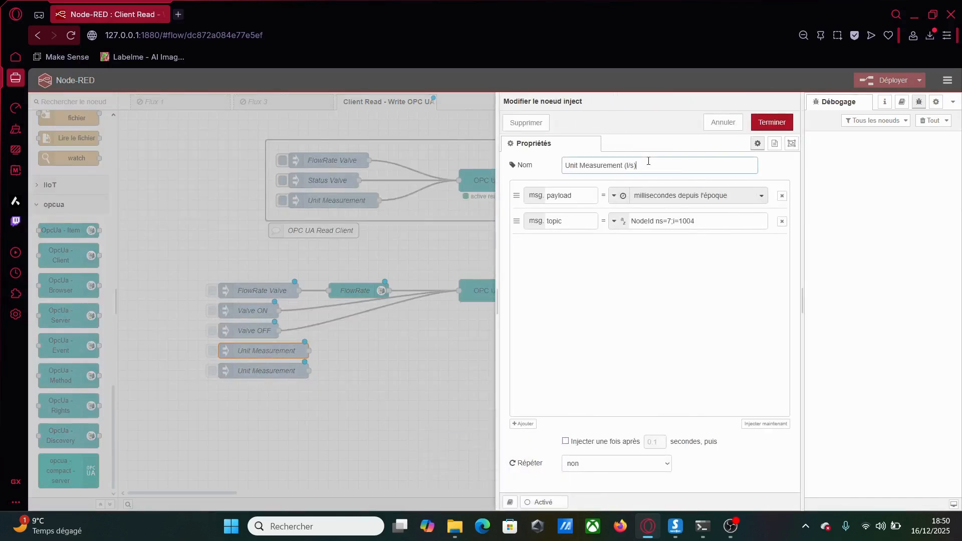
{"action": "left_click", "coordinate": [617, 195]}
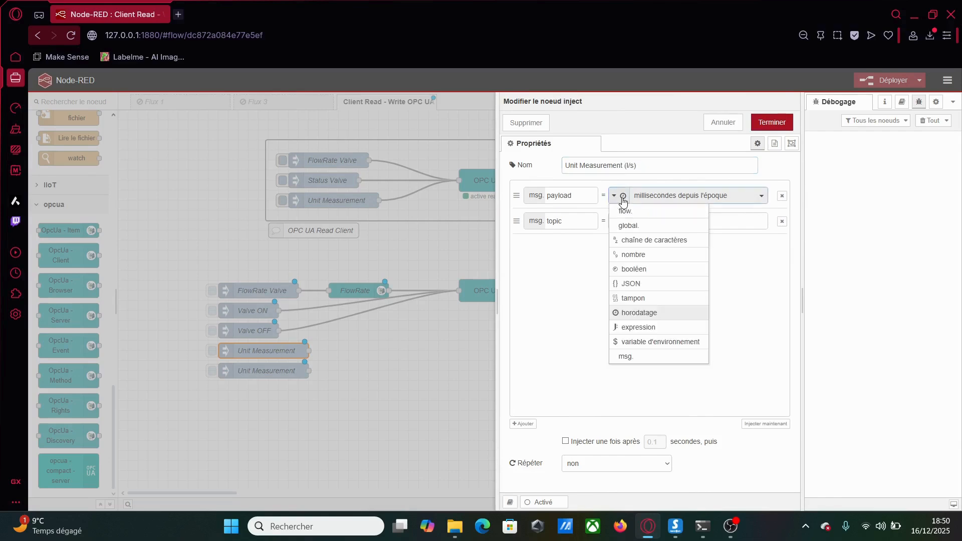
{"action": "left_click", "coordinate": [630, 242]}
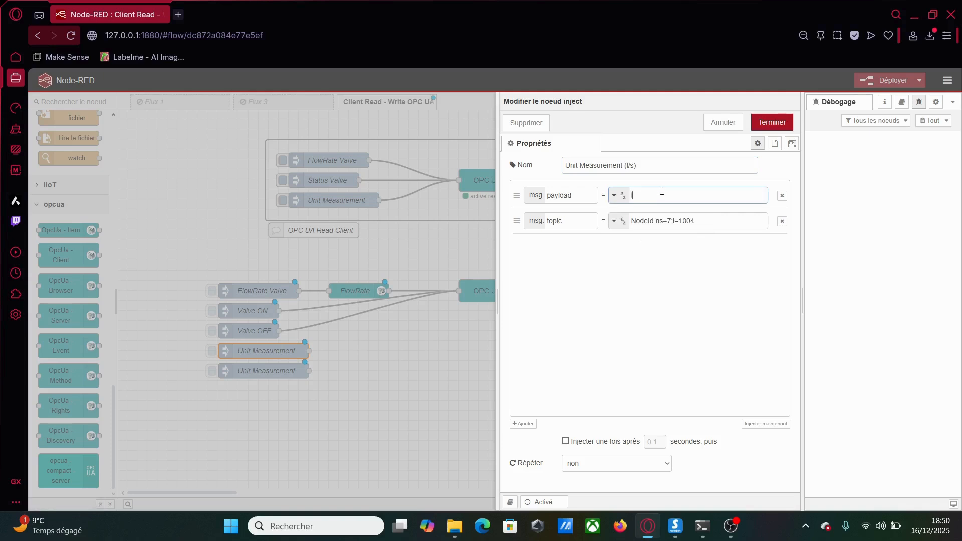
{"action": "type", "text": "l/s"}
Step: Change the Unit Measurement (l/s) topic to ns=7;i=1004;datatype=String, copy the full topic text and save the node
{"action": "left_click", "coordinate": [733, 223]}
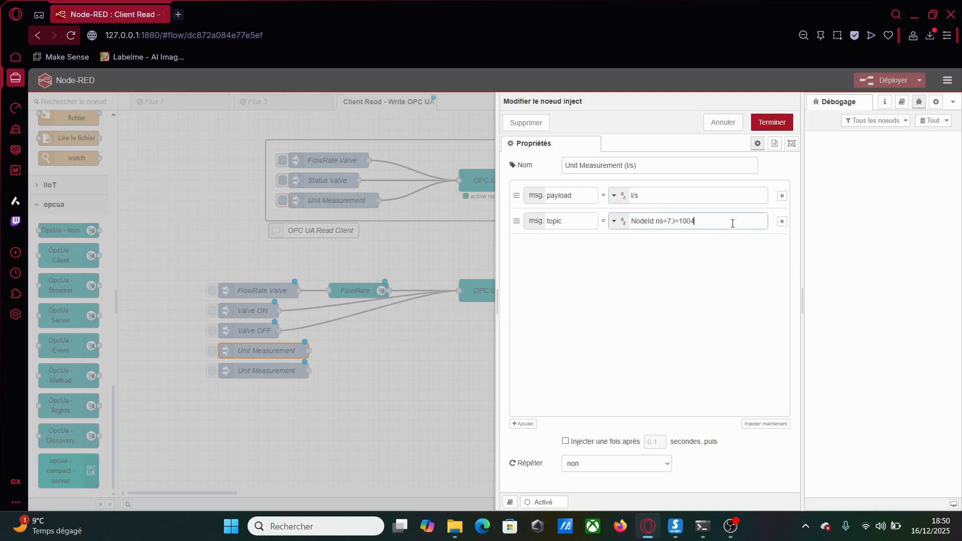
{"action": "type", "text": ";datatype=String"}
{"action": "left_click", "coordinate": [657, 221]}
{"action": "key", "text": "BackSpace"}
{"action": "key", "text": "BackSpace"}
{"action": "key", "text": "BackSpace"}
{"action": "key", "text": "BackSpace"}
{"action": "key", "text": "BackSpace"}
{"action": "key", "text": "BackSpace"}
{"action": "key", "text": "BackSpace"}
{"action": "key", "text": "ctrl+a"}
{"action": "key", "text": "ctrl+c"}
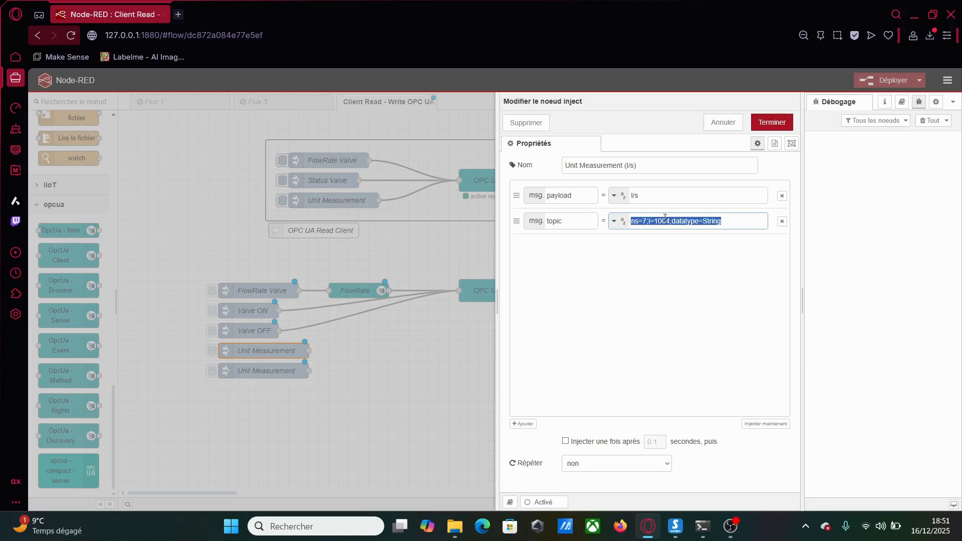
{"action": "left_click", "coordinate": [772, 123]}
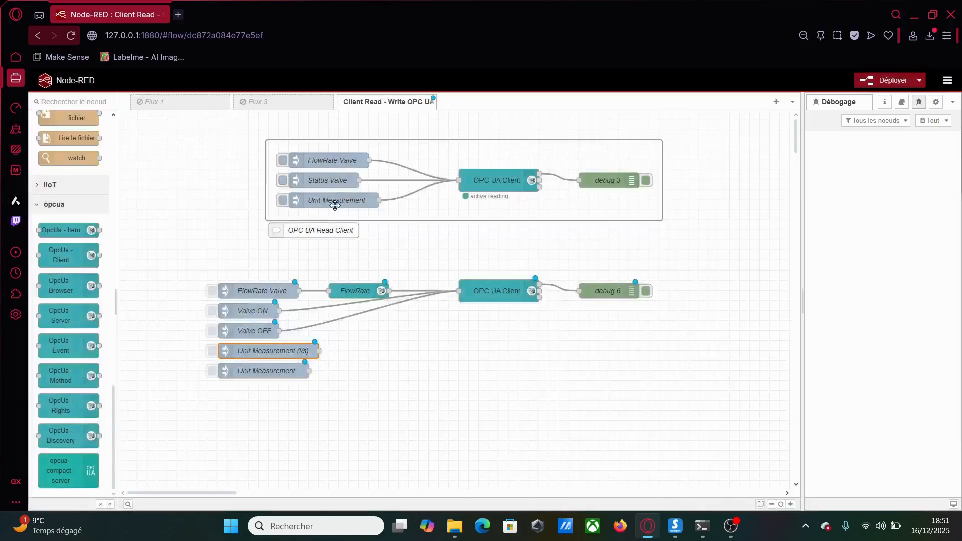
Step: Remove the NodeId prefix from the topic of the read flow's Unit Measurement node, leaving ns=7;i=1004, and save it
{"action": "double_click", "coordinate": [333, 201]}
{"action": "left_click", "coordinate": [655, 221]}
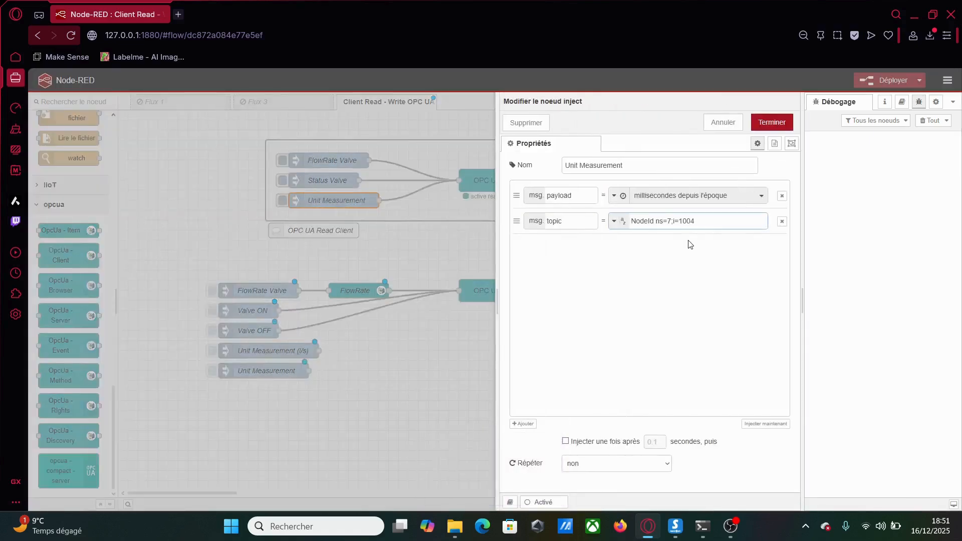
{"action": "key", "text": "BackSpace"}
{"action": "key", "text": "BackSpace"}
{"action": "key", "text": "BackSpace"}
{"action": "key", "text": "BackSpace"}
{"action": "key", "text": "BackSpace"}
{"action": "key", "text": "BackSpace"}
{"action": "key", "text": "BackSpace"}
{"action": "left_click", "coordinate": [767, 123]}
Step: Replace the topic of the lower Unit Measurement copy with the copied text ns=7;i=1004;datatype=String
{"action": "double_click", "coordinate": [266, 371]}
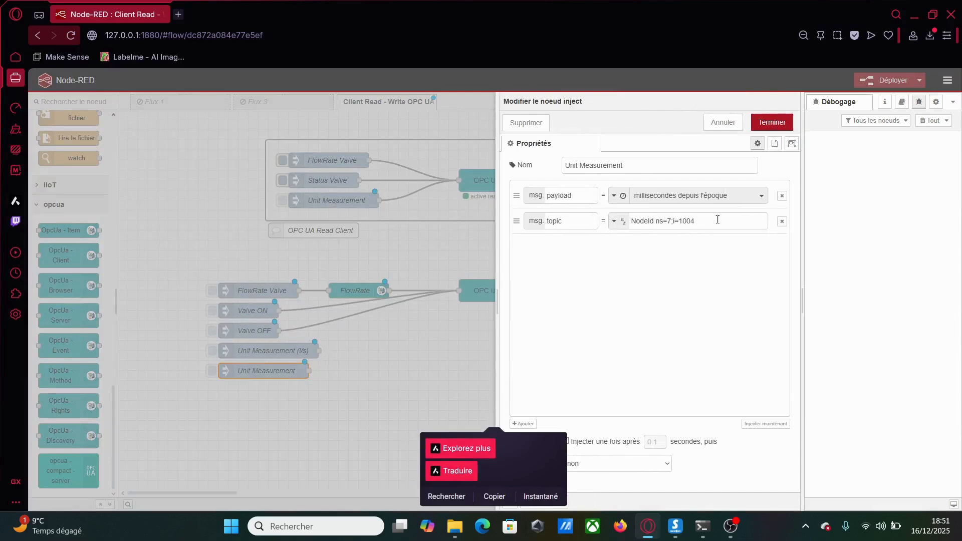
{"action": "double_click", "coordinate": [718, 220]}
{"action": "key", "text": "ctrl+a"}
{"action": "key", "text": "ctrl+v"}
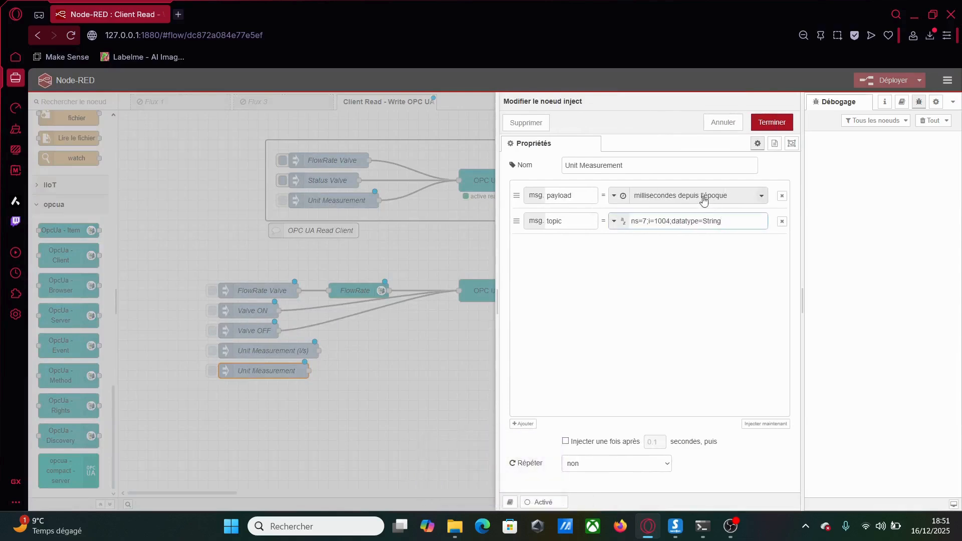
Step: Set this copy's payload to the string Liter/Second, rename it Unit Measurement (Liter/Second) and save it
{"action": "left_click", "coordinate": [622, 196]}
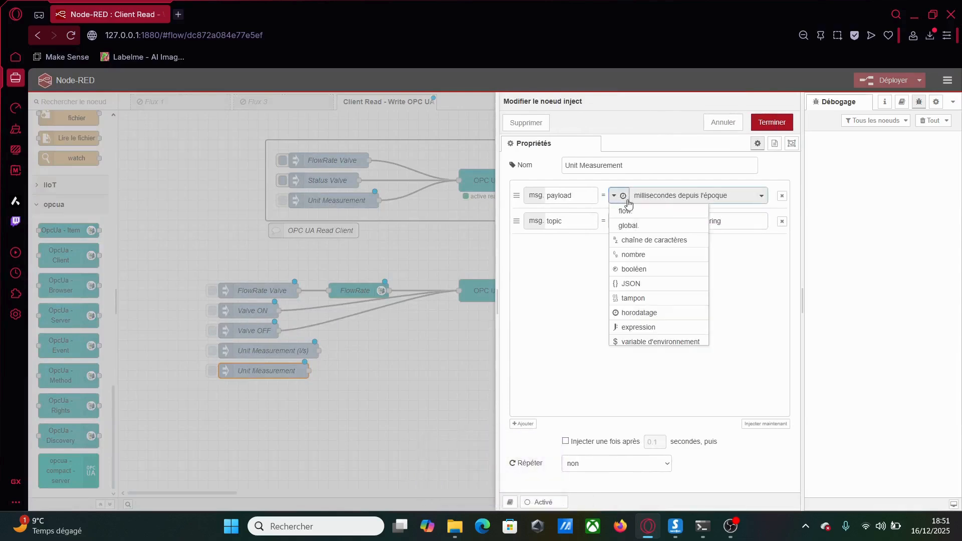
{"action": "left_click", "coordinate": [644, 241]}
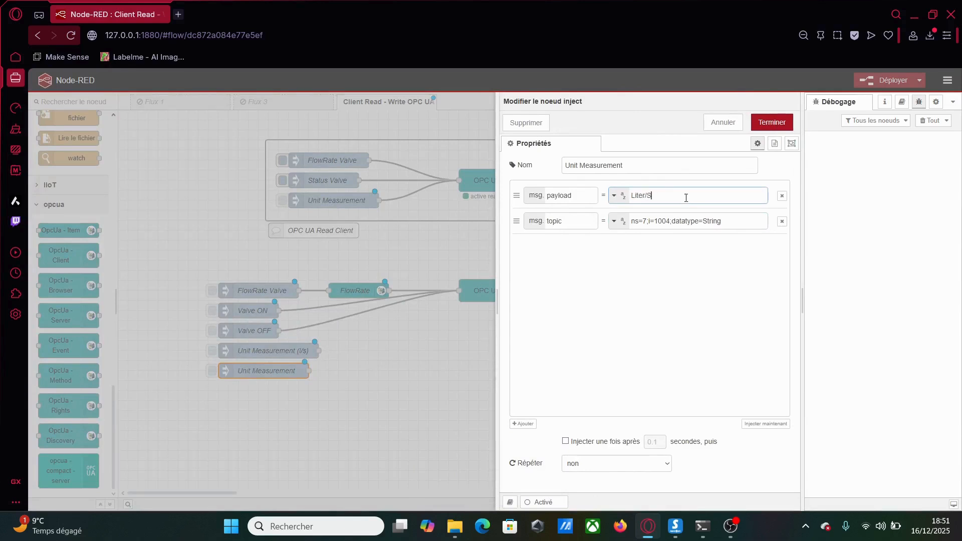
{"action": "left_click", "coordinate": [674, 167]}
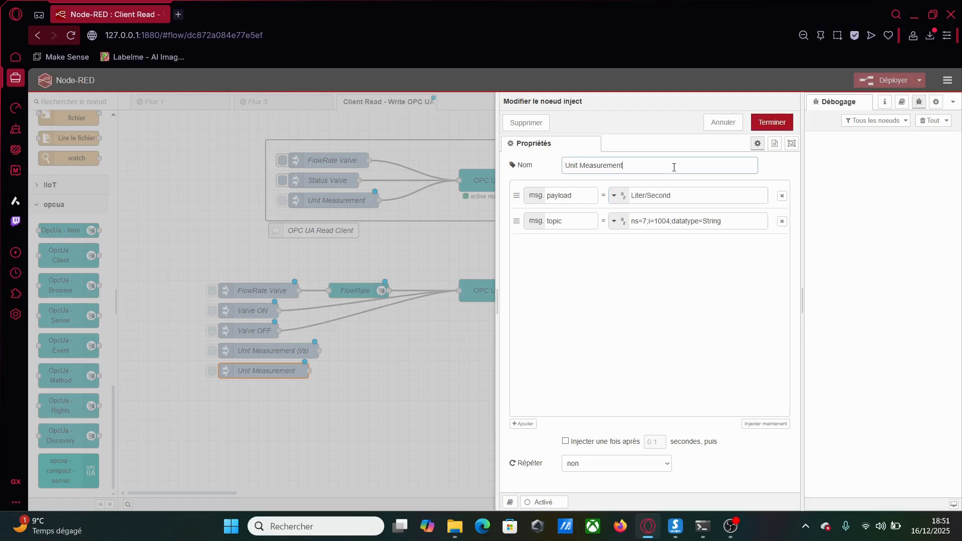
{"action": "type", "text": "(Liter/Second"}
{"action": "left_click", "coordinate": [772, 122]}
Step: Wire both write-flow Unit Measurement nodes to the write OPC UA Client and deploy the flow
{"action": "left_click_drag", "start_coordinate": [319, 351], "coordinate": [458, 291]}
{"action": "left_click_drag", "start_coordinate": [350, 370], "coordinate": [458, 291]}
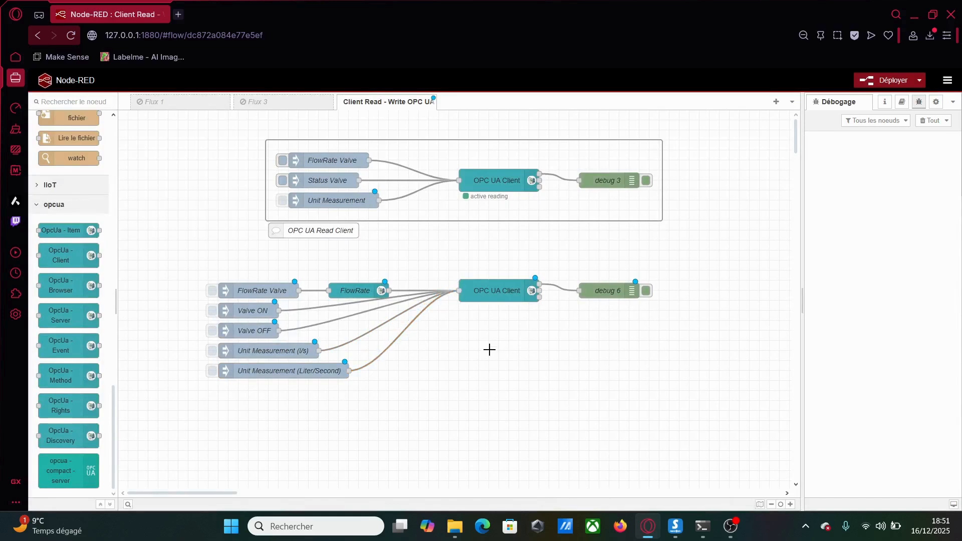
{"action": "left_click", "coordinate": [872, 80]}
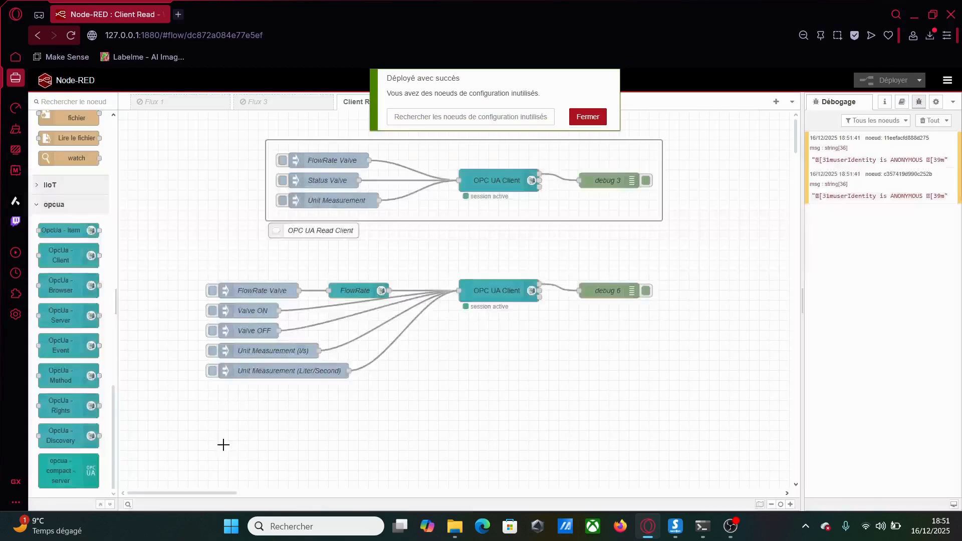
Step: Clear the debug messages and read the FlowRate Valve, Status Valve and Unit Measurement values through the read client
{"action": "left_click", "coordinate": [930, 121]}
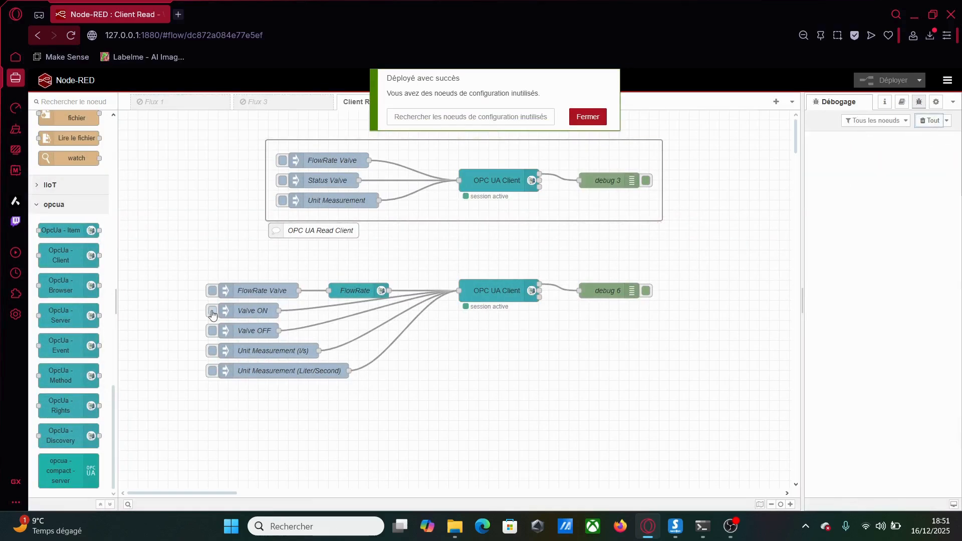
{"action": "left_click", "coordinate": [283, 160]}
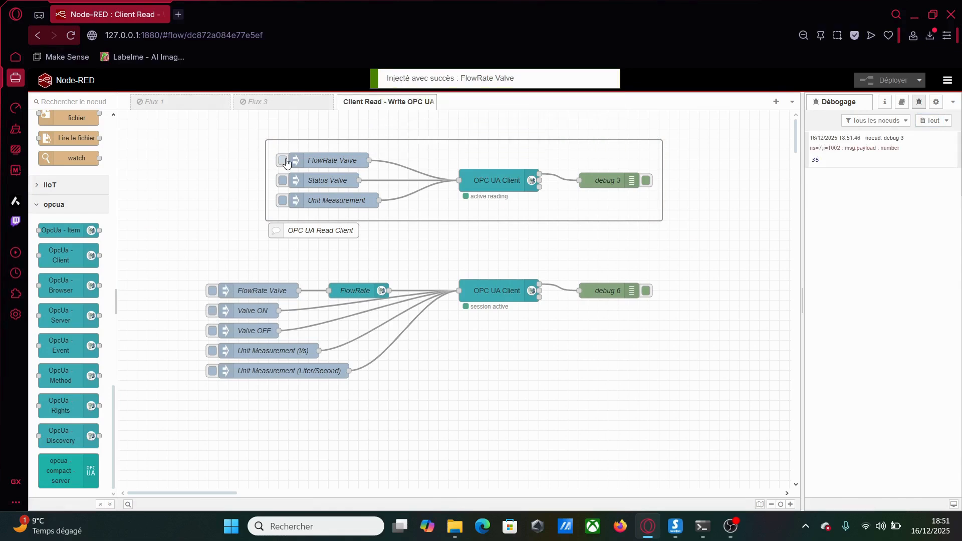
{"action": "left_click", "coordinate": [283, 181]}
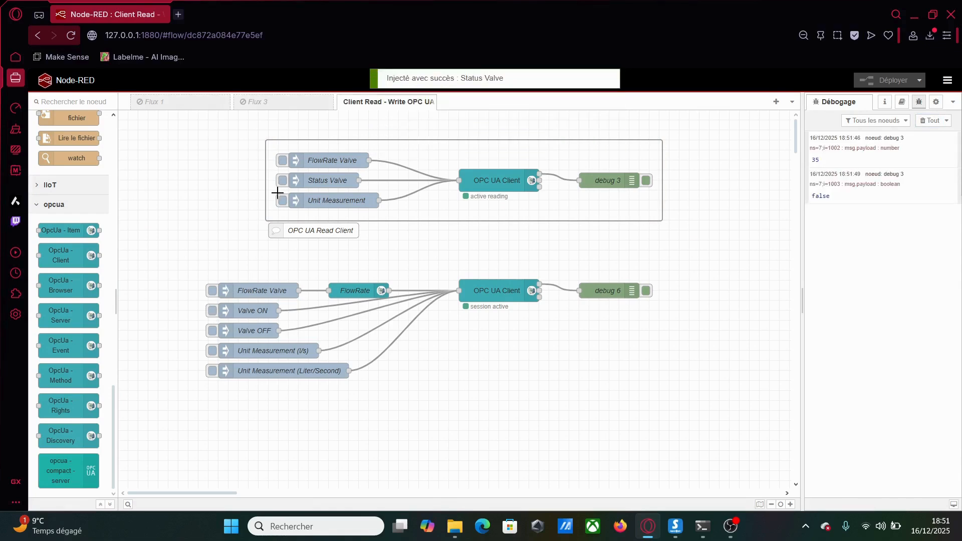
{"action": "left_click", "coordinate": [283, 200]}
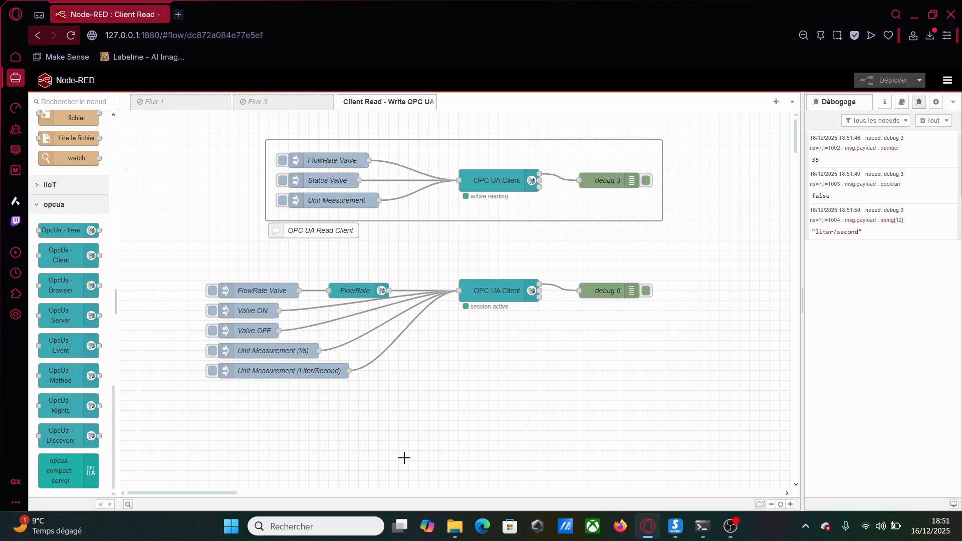
Step: Write the l/s unit through the write client and read the Unit Measurement back
{"action": "left_click", "coordinate": [212, 351]}
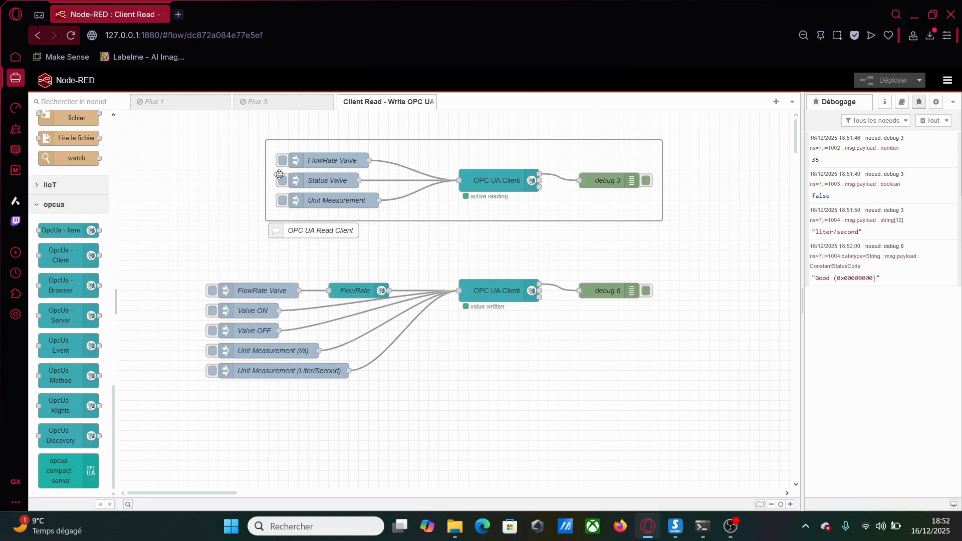
{"action": "left_click", "coordinate": [283, 201]}
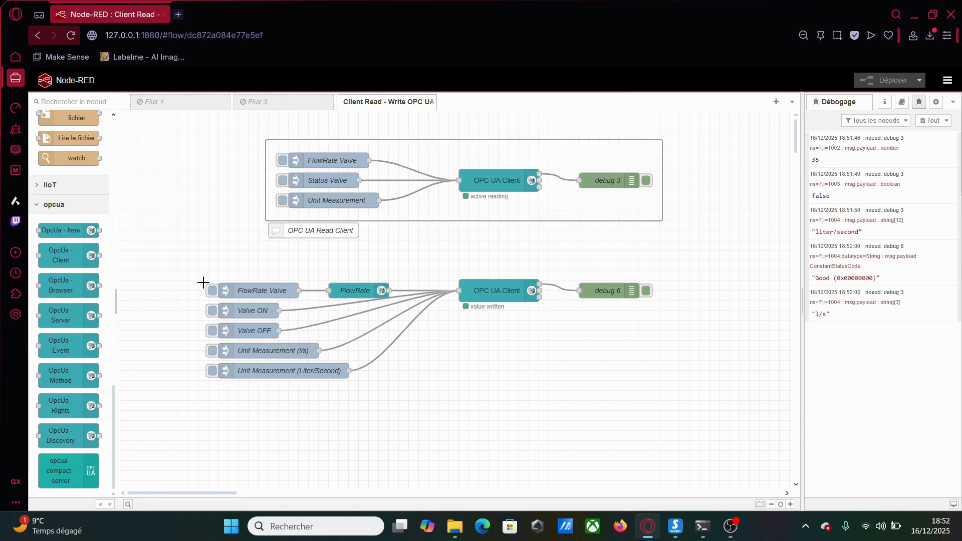
Step: Check the write flow's FlowRate Valve settings, write its value of 50 to the server and read the flow rate back
{"action": "double_click", "coordinate": [246, 294]}
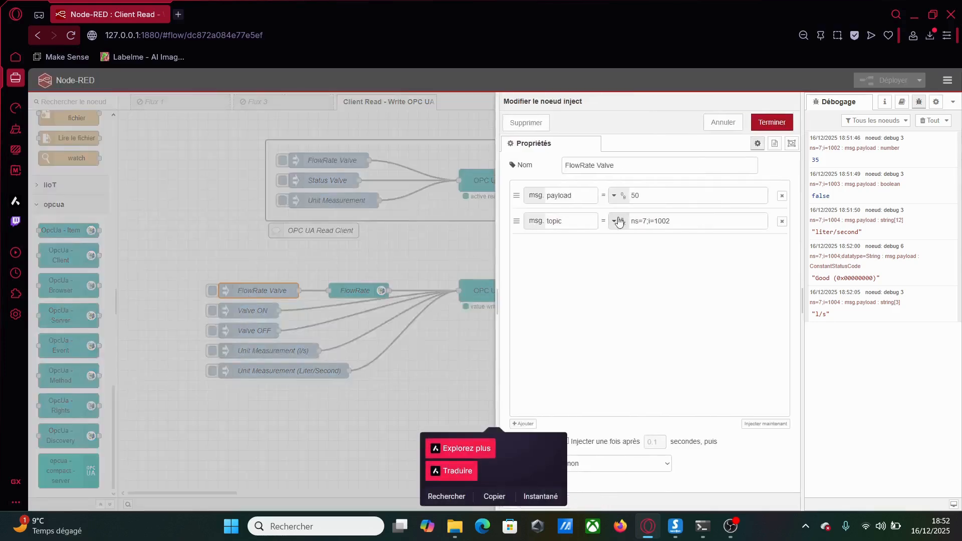
{"action": "left_click", "coordinate": [754, 128]}
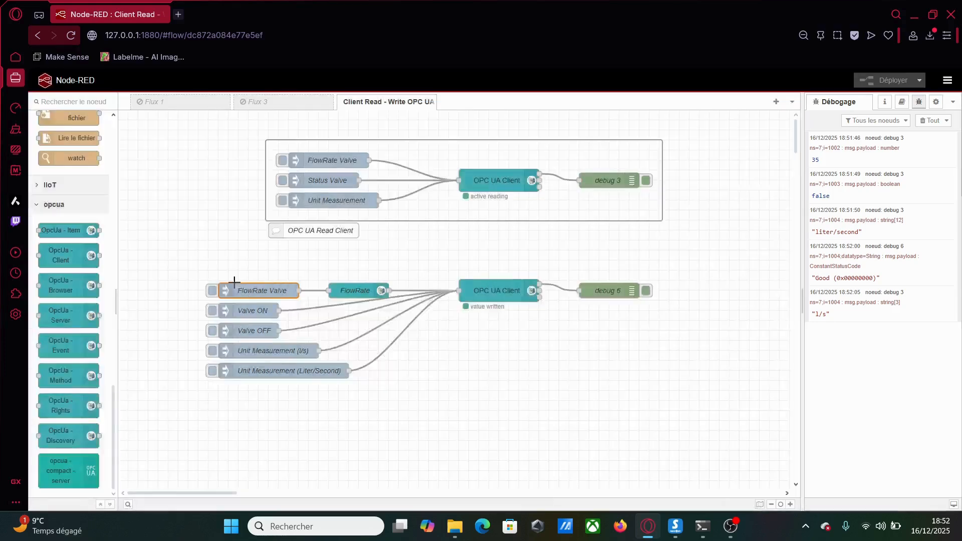
{"action": "left_click", "coordinate": [212, 290]}
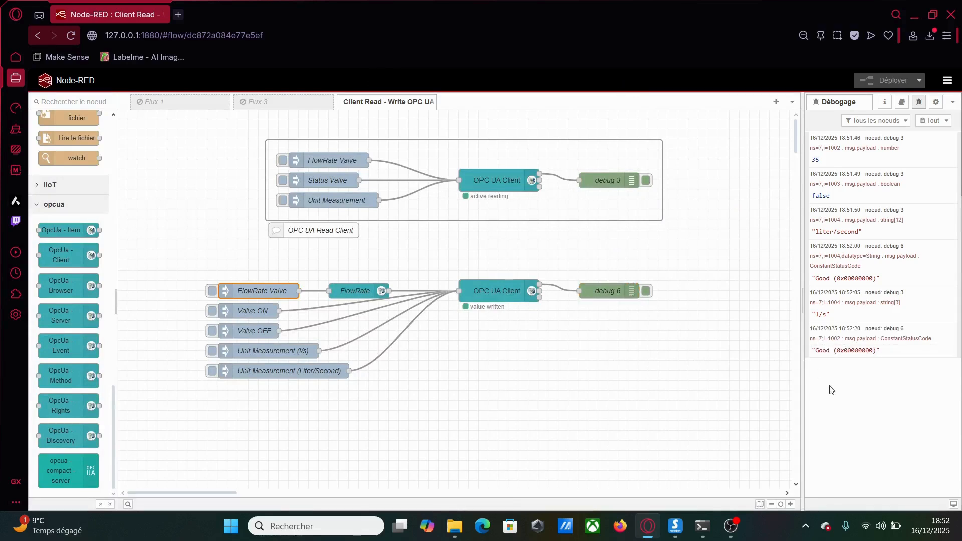
{"action": "left_click", "coordinate": [282, 161]}
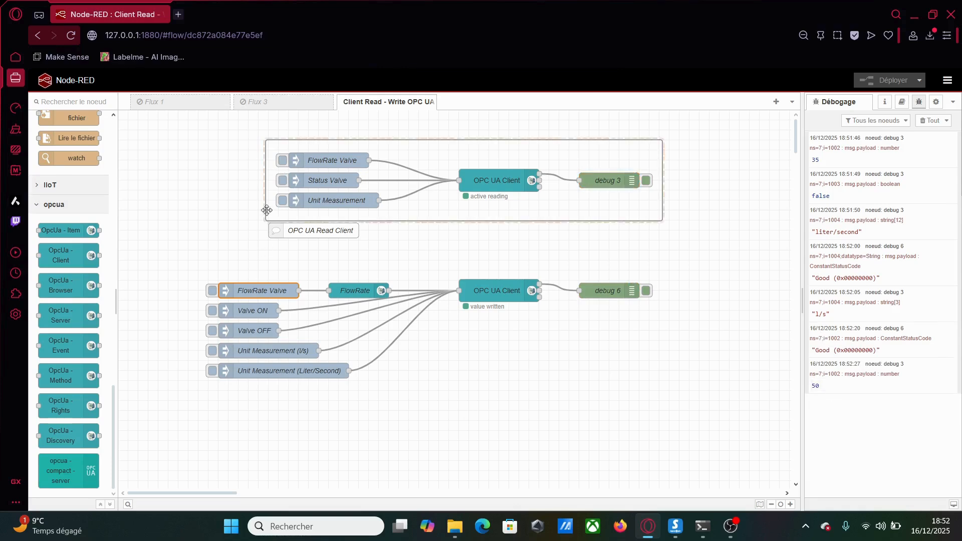
Step: Read the Status Valve value, write Valve ON to the server and read the status again
{"action": "left_click", "coordinate": [283, 183]}
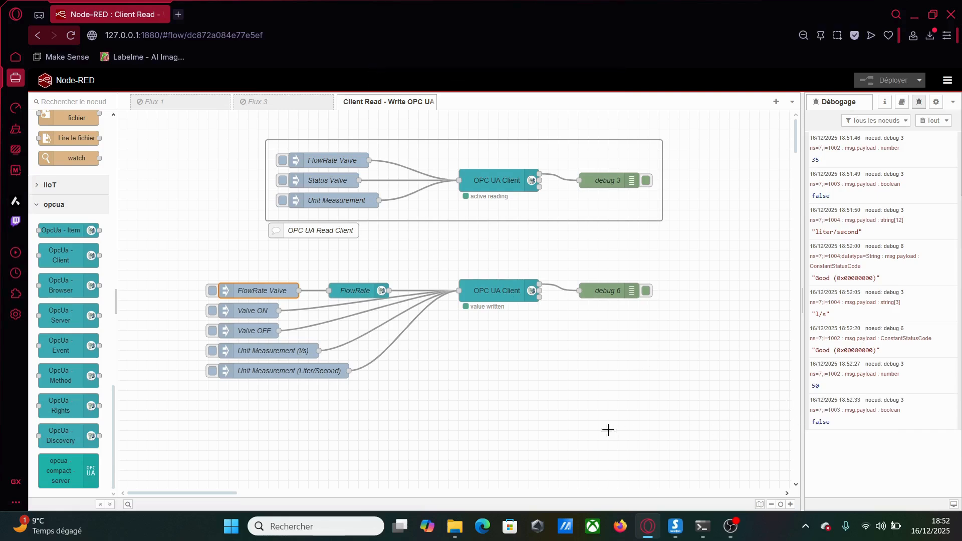
{"action": "left_click", "coordinate": [213, 312]}
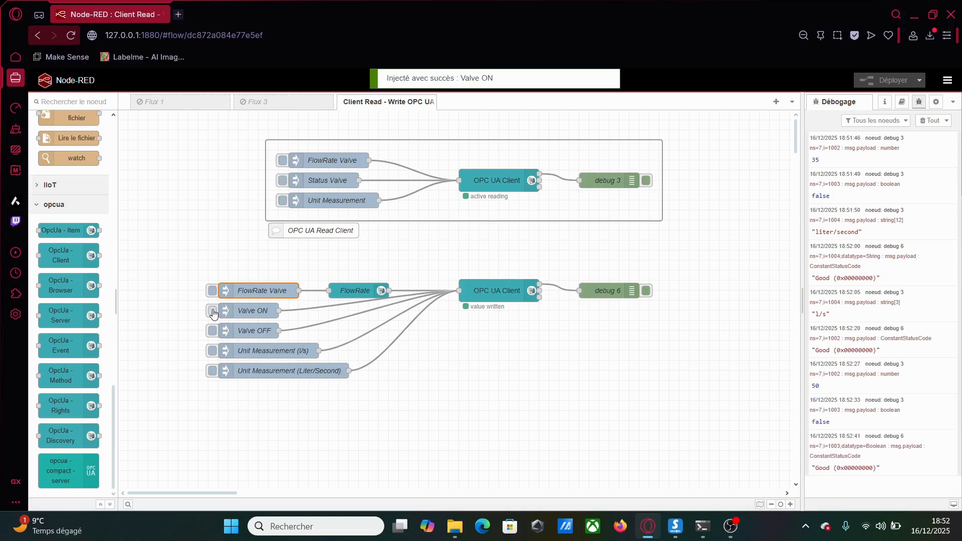
{"action": "left_click", "coordinate": [284, 183]}
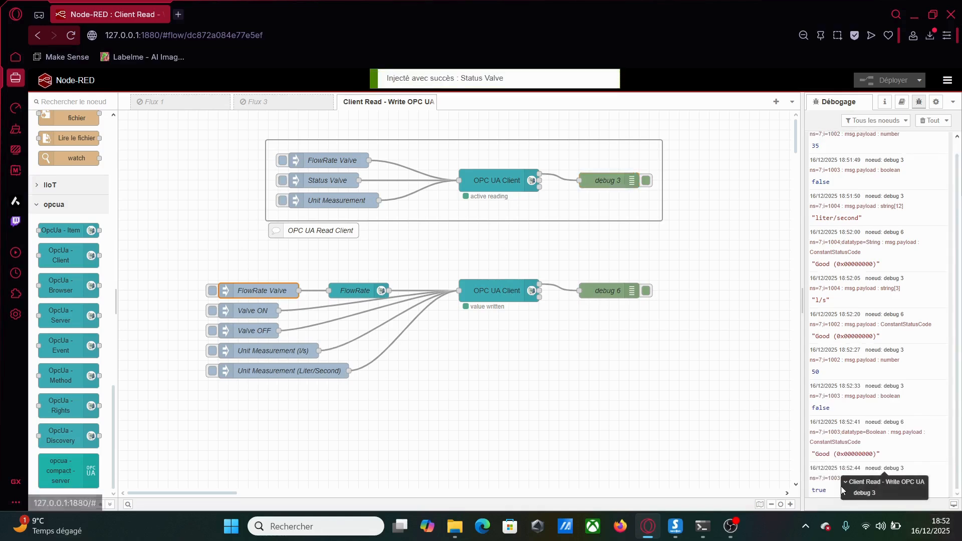
Step: Switch to the Prosys simulation server and check the values of Valve, Method (On or OFF) and Unit Measurement
{"action": "left_click", "coordinate": [677, 526]}
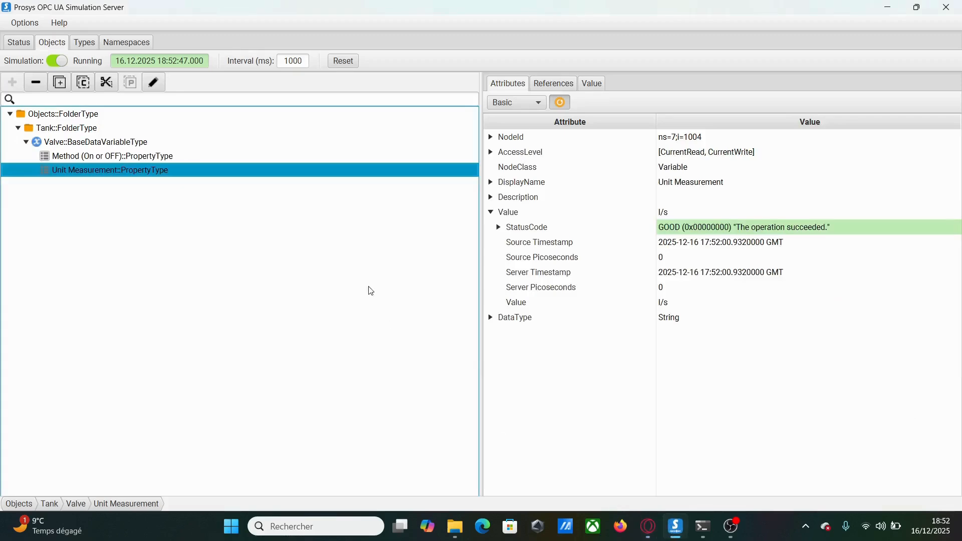
{"action": "left_click", "coordinate": [101, 144]}
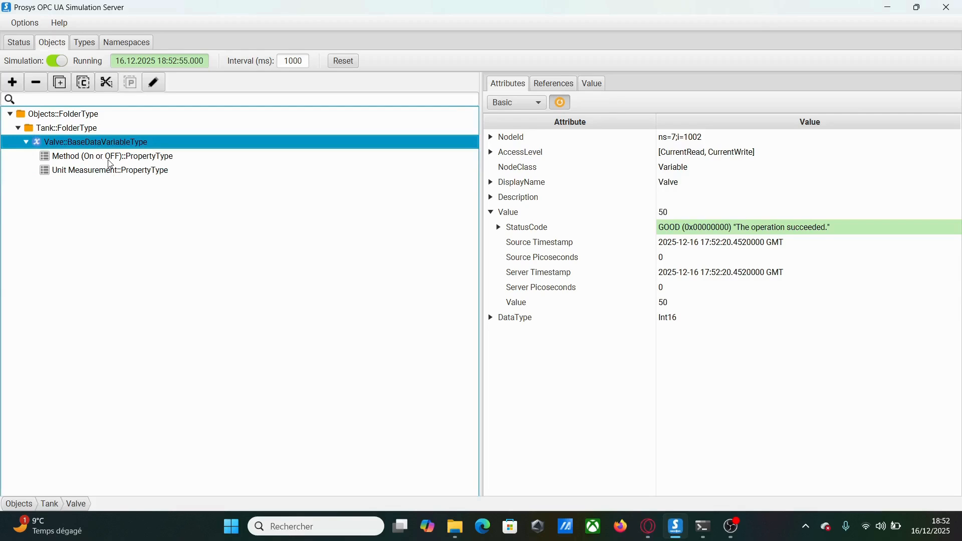
{"action": "left_click", "coordinate": [110, 160]}
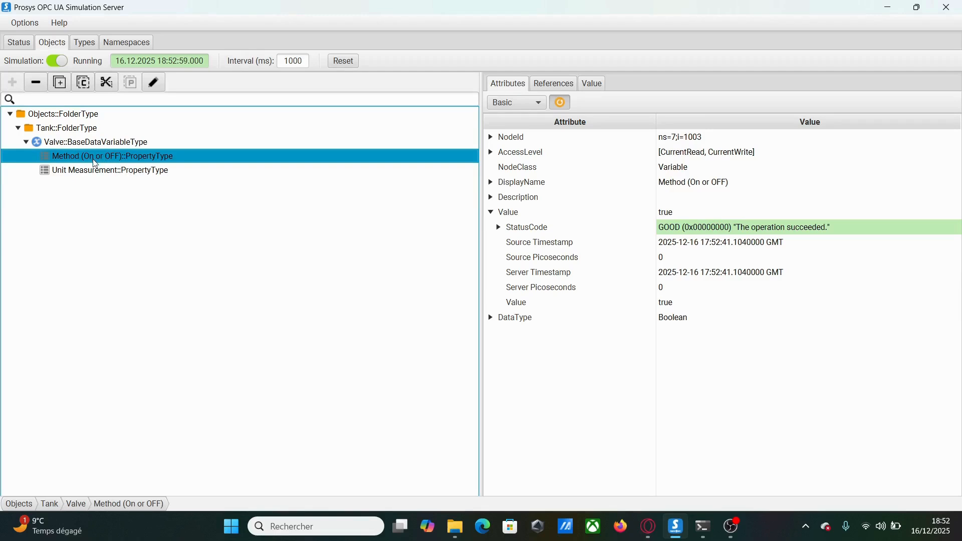
{"action": "left_click", "coordinate": [100, 172]}
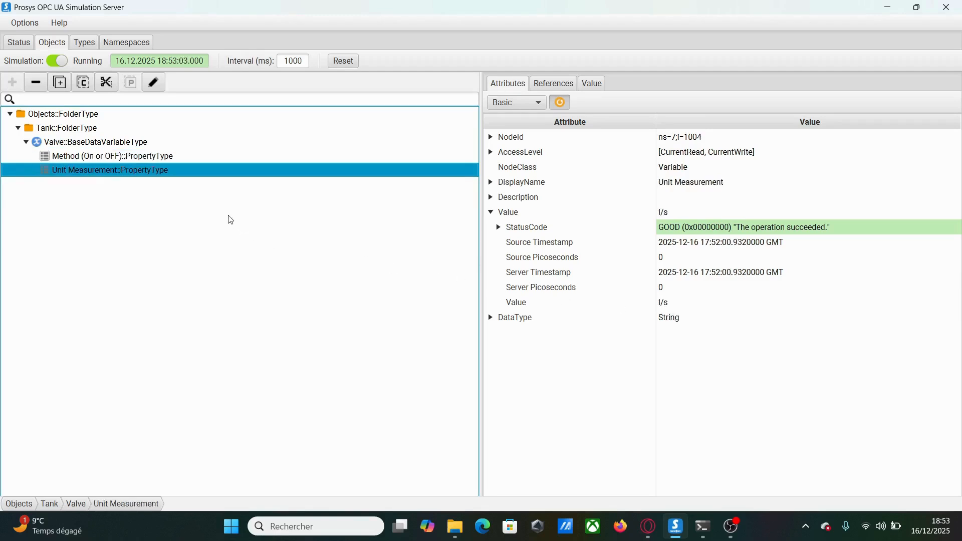
Step: Back in Node-RED, group all the write flow's nodes and align the group under the read group's left edge
{"action": "left_click", "coordinate": [649, 526]}
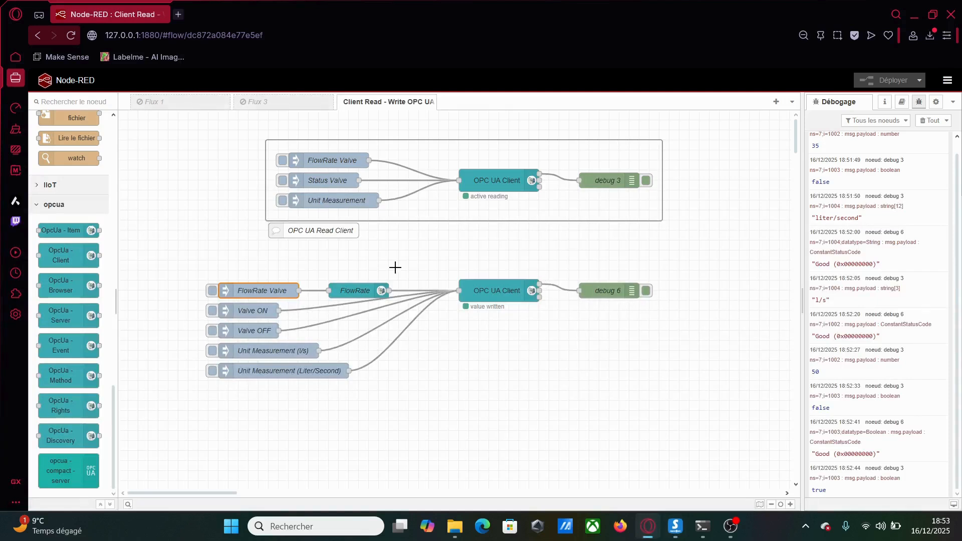
{"action": "left_click_drag", "start_coordinate": [210, 268], "coordinate": [677, 401]}
{"action": "right_click", "coordinate": [466, 285]}
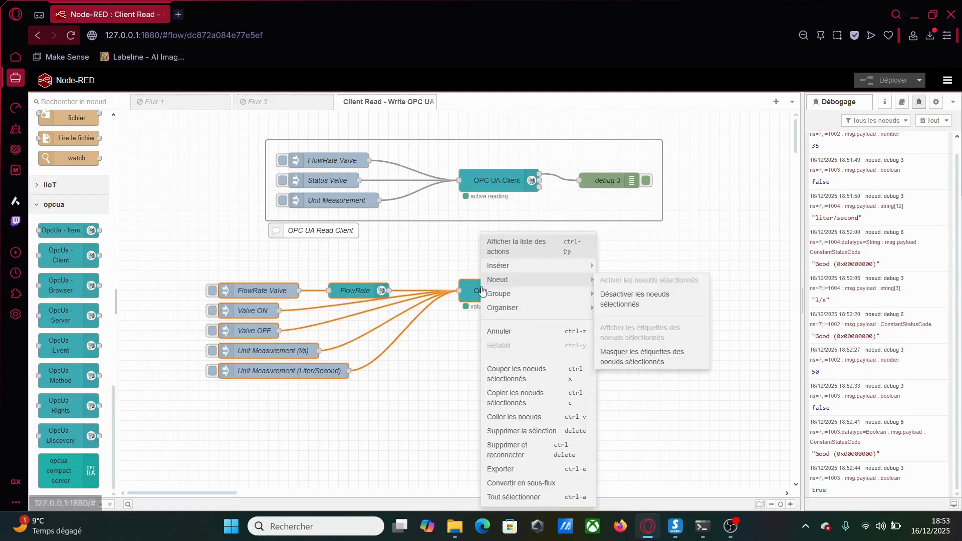
{"action": "left_click", "coordinate": [626, 293]}
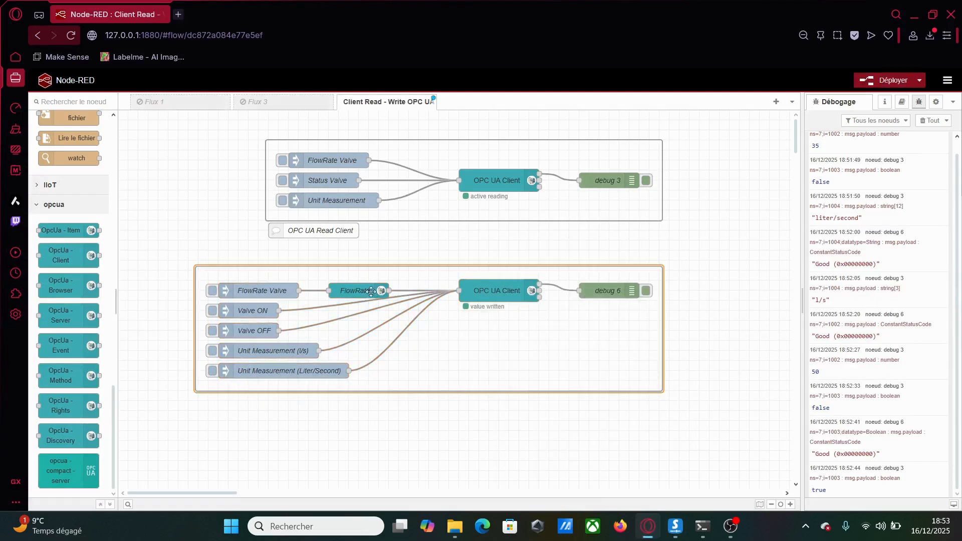
{"action": "mouse_move", "coordinate": [367, 291]}
{"action": "left_mouse_down"}
{"action": "mouse_move", "coordinate": [411, 276]}
{"action": "mouse_move", "coordinate": [377, 289]}
{"action": "left_mouse_up"}
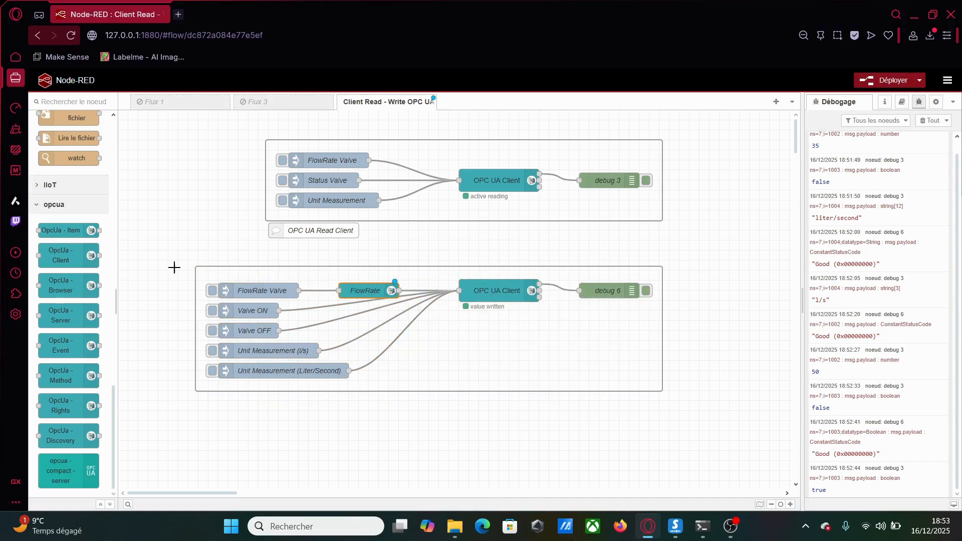
{"action": "left_click_drag", "start_coordinate": [174, 268], "coordinate": [699, 427]}
{"action": "left_click_drag", "start_coordinate": [492, 292], "coordinate": [563, 284]}
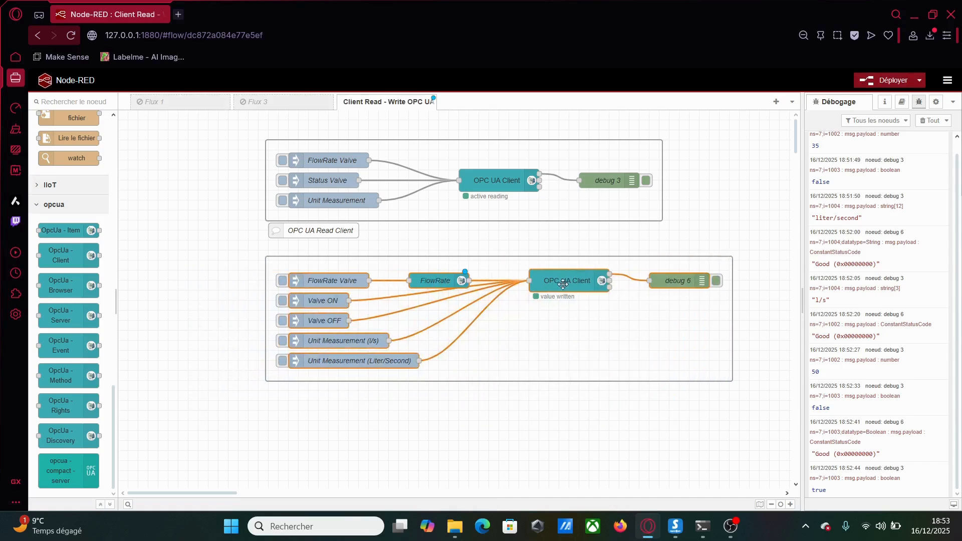
Step: Duplicate the OPC UA Read Client comment, place the copy just below the write group and rename it OPC UA Write Client
{"action": "left_click", "coordinate": [331, 231]}
{"action": "key", "text": "ctrl+c"}
{"action": "key", "text": "ctrl+v"}
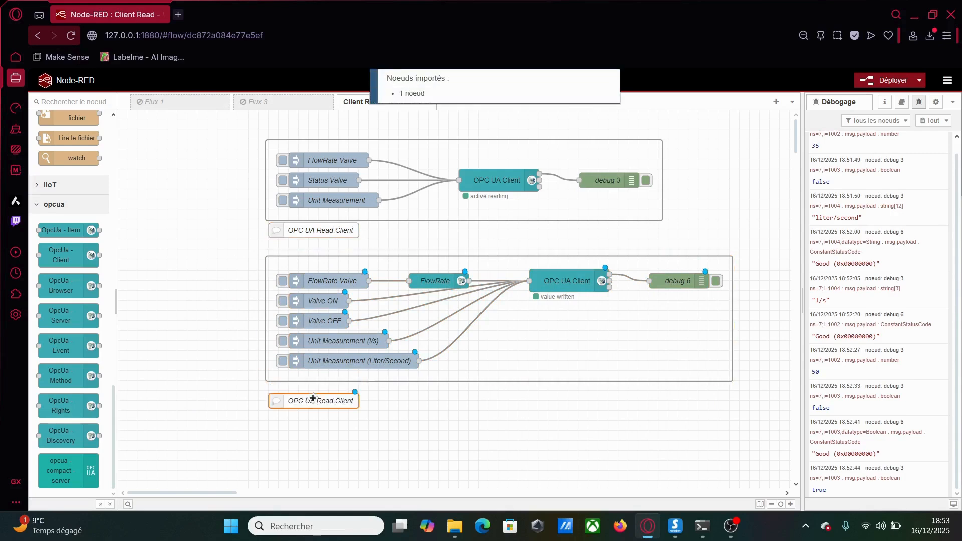
{"action": "left_click", "coordinate": [318, 395]}
{"action": "left_click", "coordinate": [345, 393]}
{"action": "double_click", "coordinate": [345, 391]}
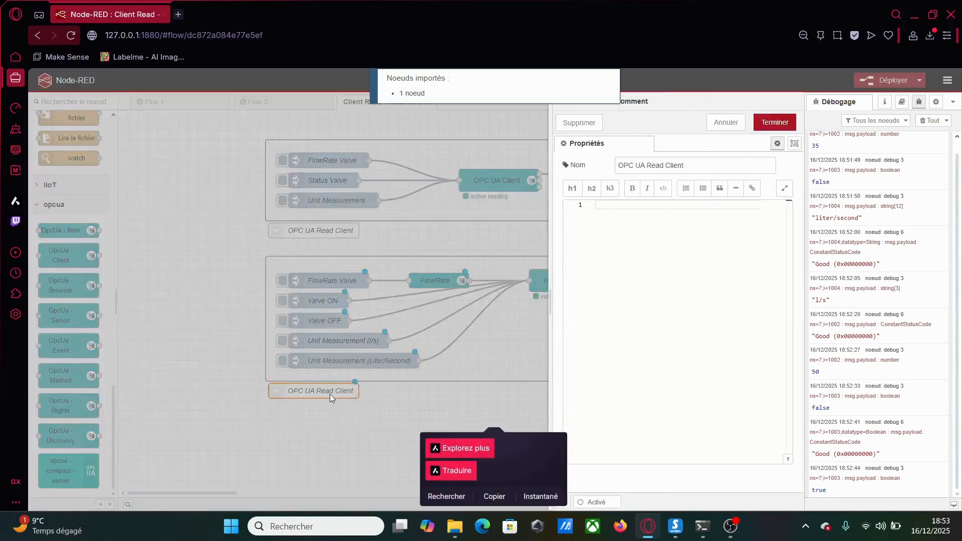
{"action": "double_click", "coordinate": [661, 164]}
{"action": "type", "text": "Write"}
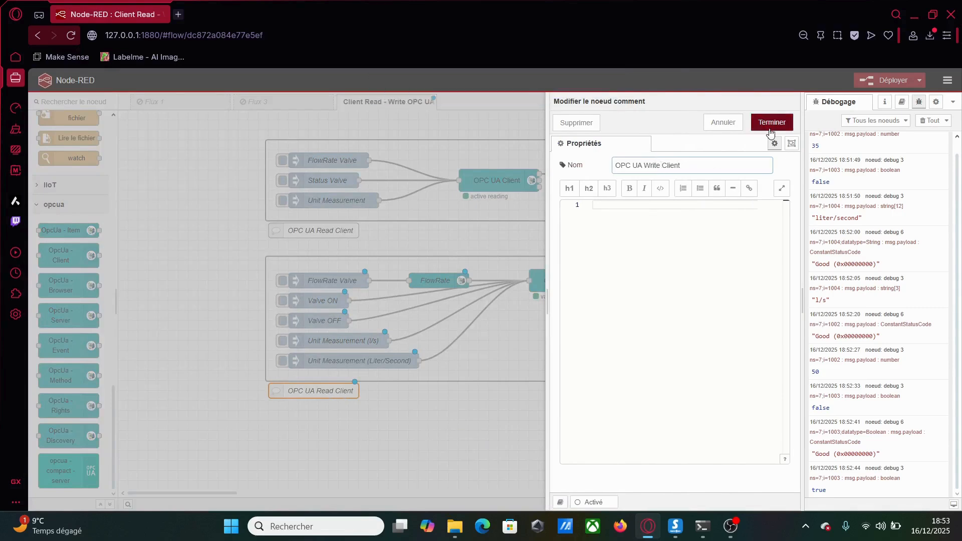
{"action": "left_click", "coordinate": [772, 122]}
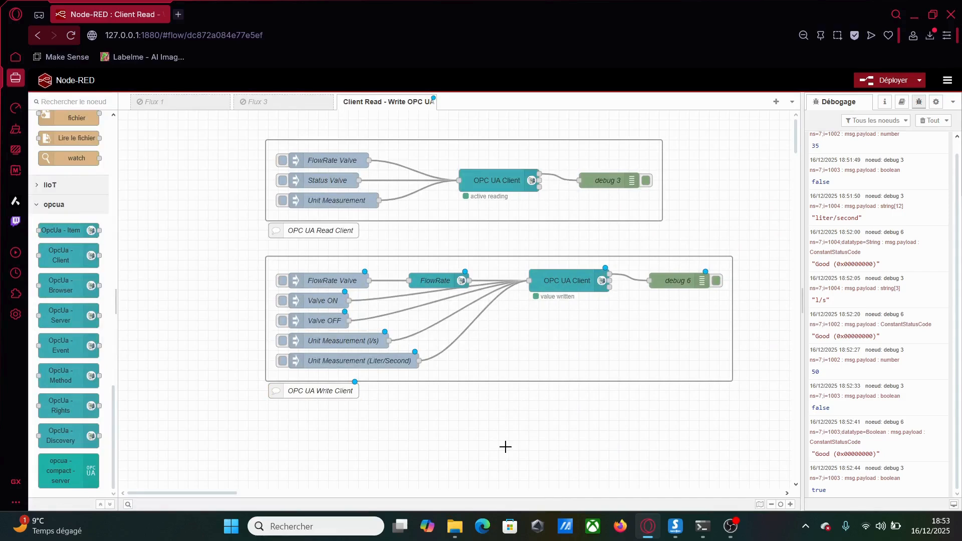